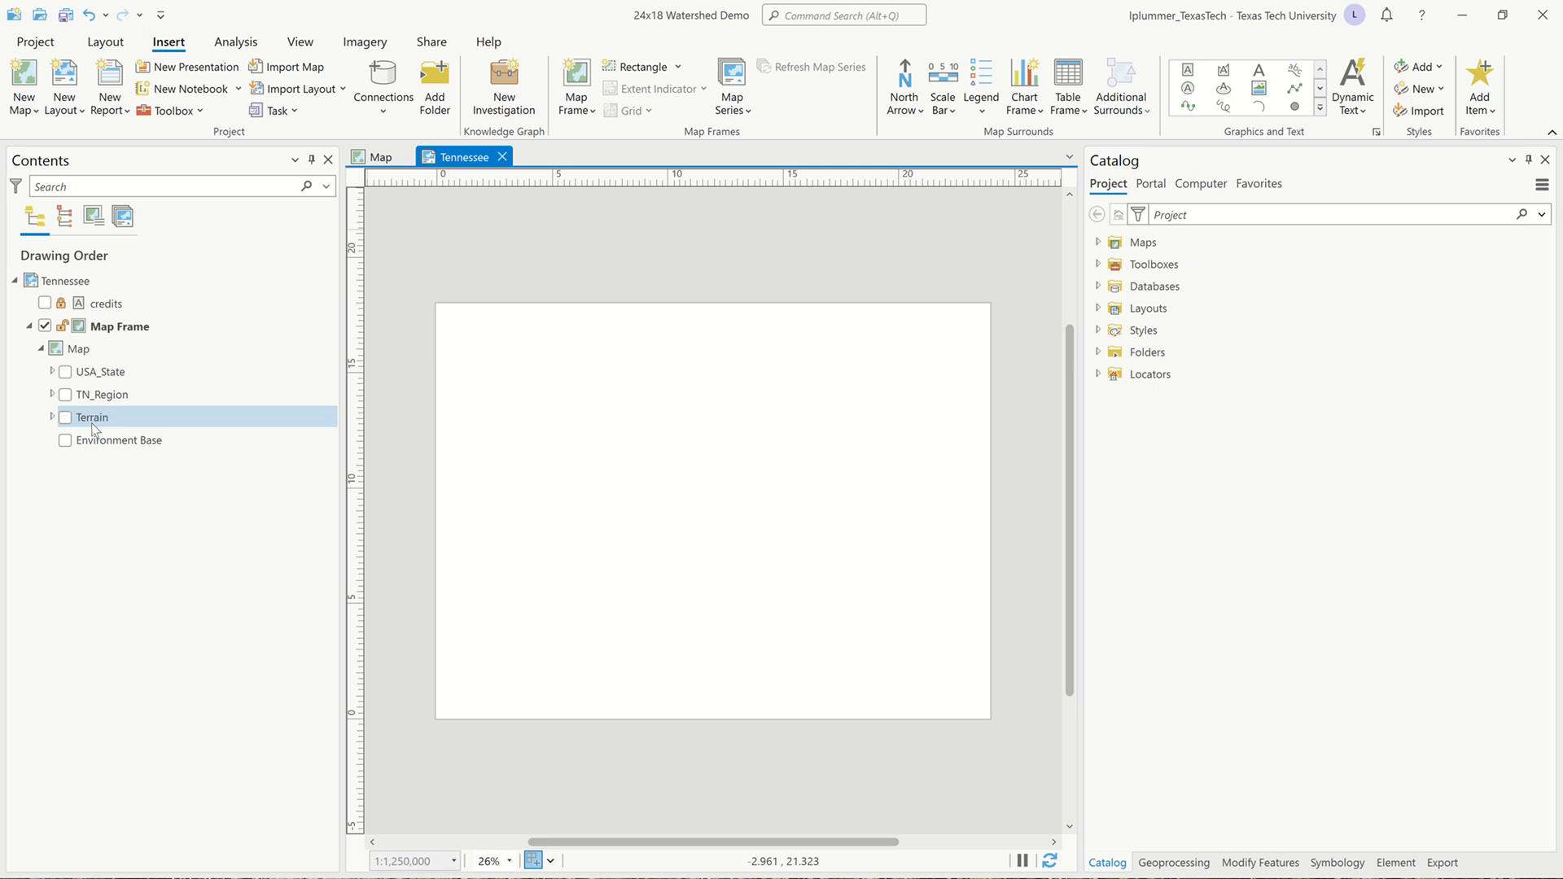
# - Set the map's layer clipping to Clip to an outline, using the TN_Region layer as the shape
pyautogui.doubleClick(57, 350)
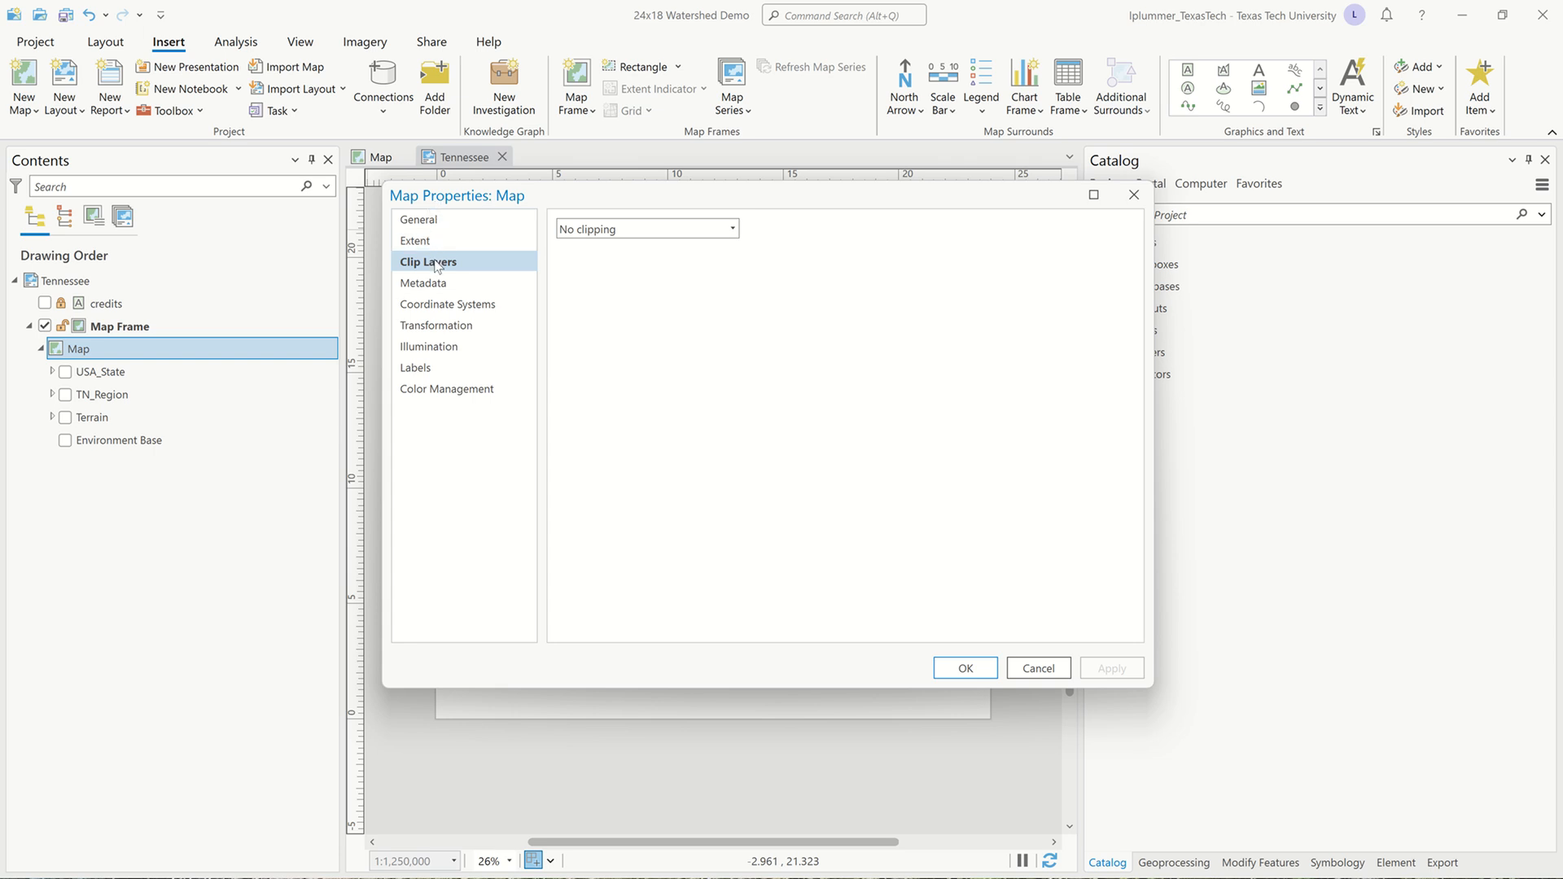
pyautogui.click(734, 228)
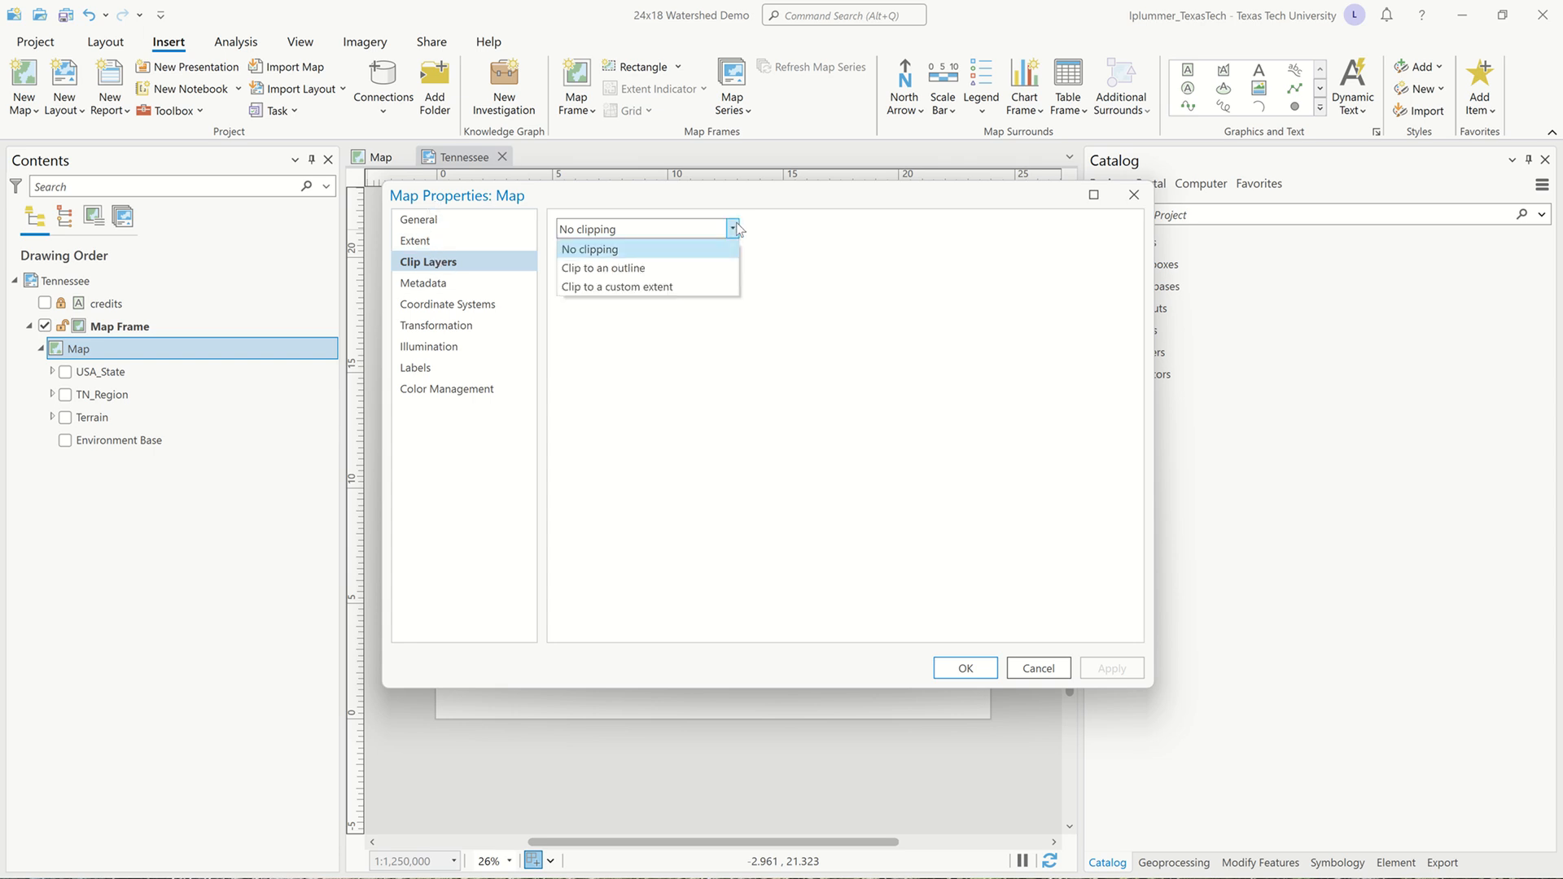
pyautogui.click(648, 269)
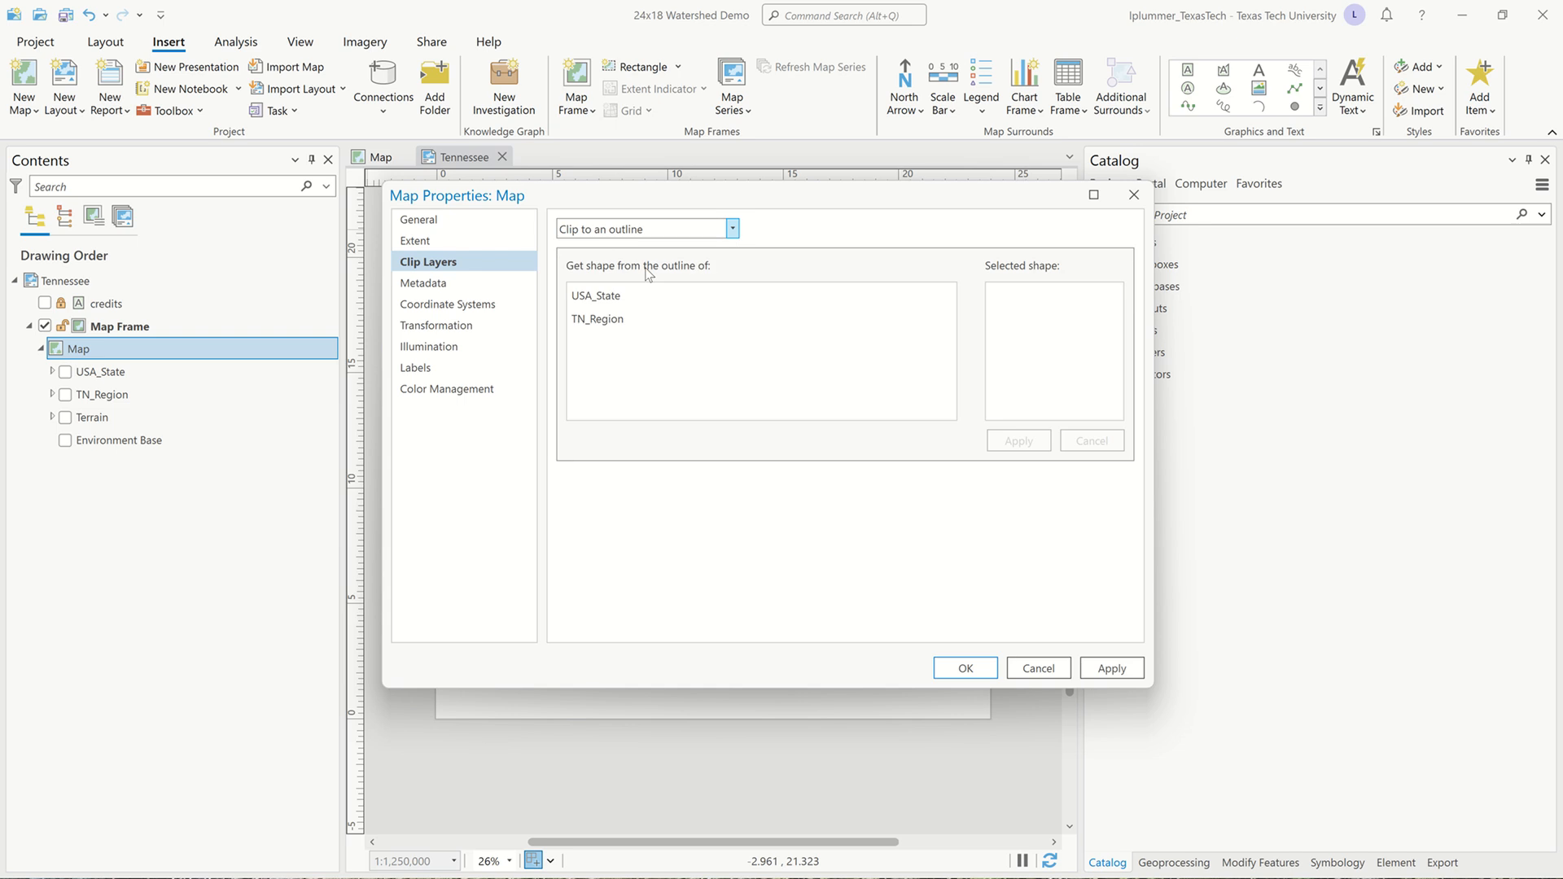
pyautogui.click(614, 320)
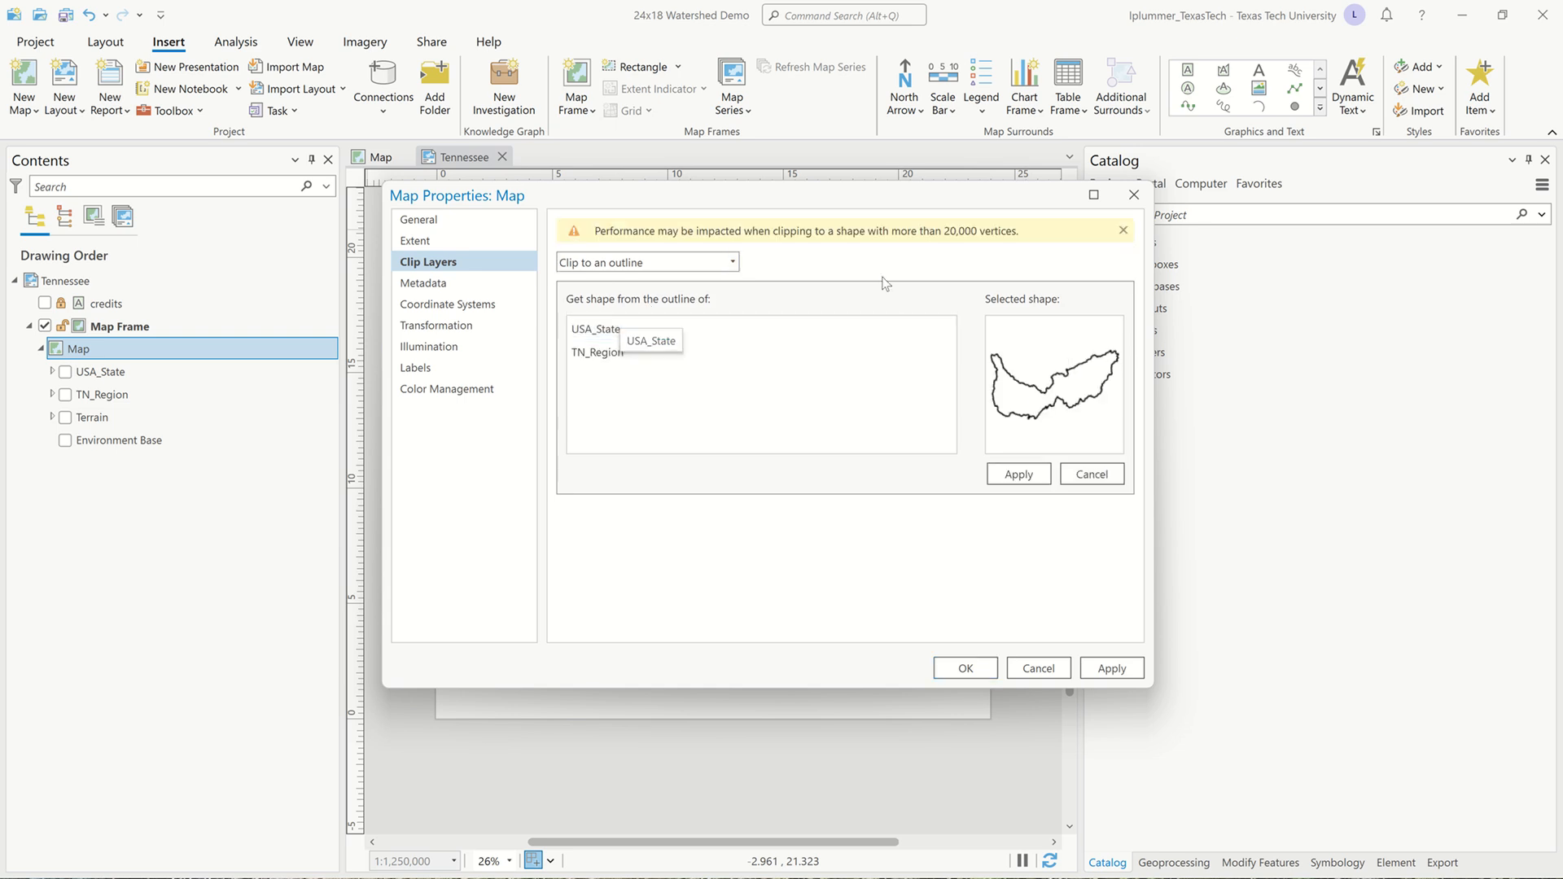
pyautogui.click(968, 668)
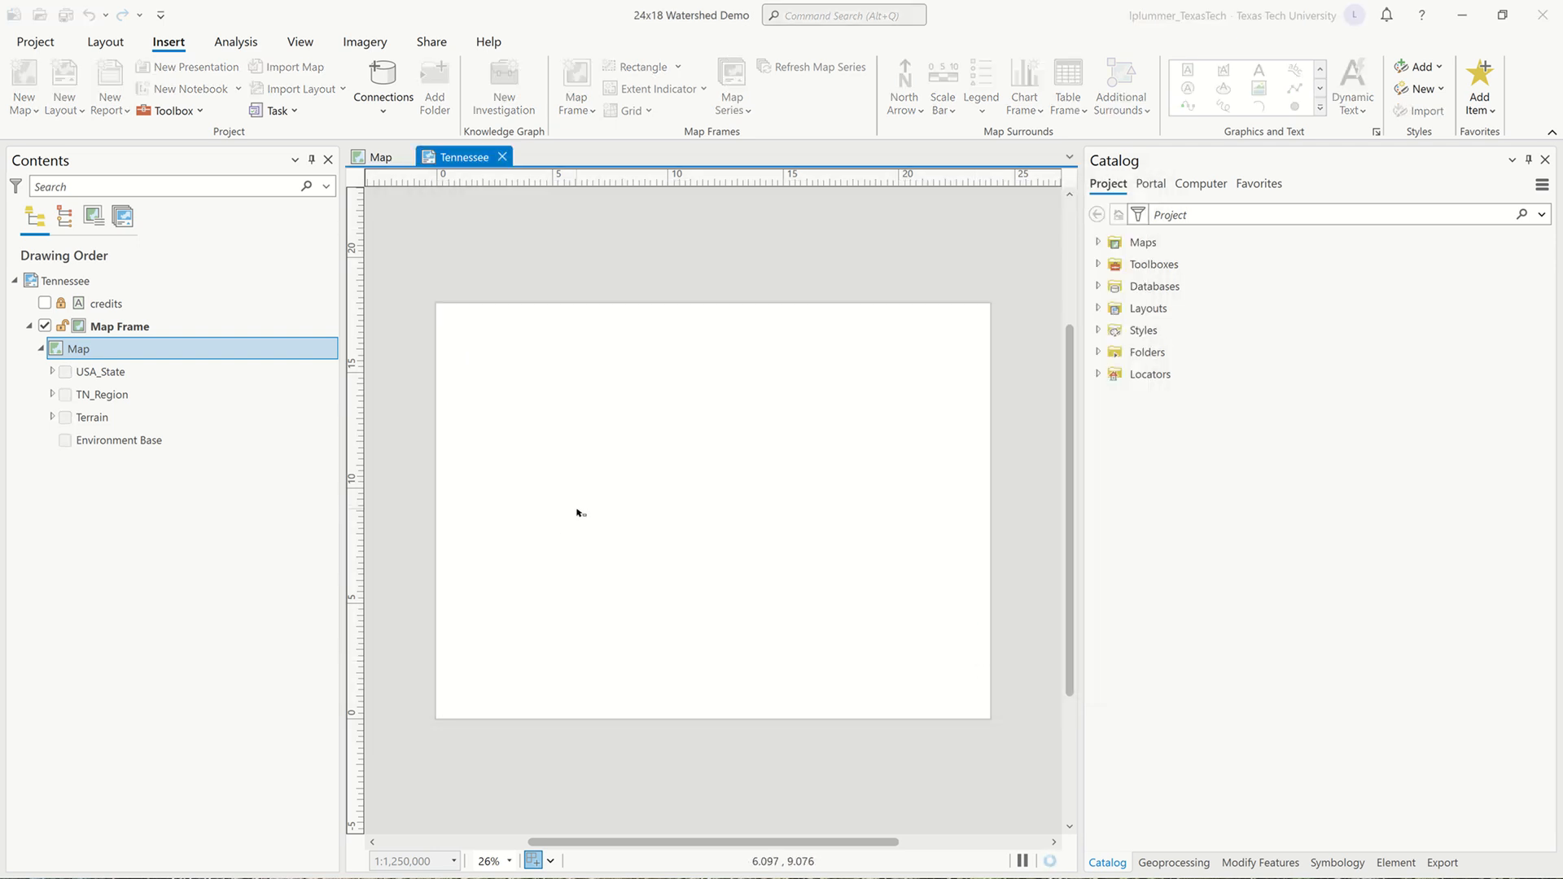
# - Search the Living Atlas portal content for "usgs national topographic"
pyautogui.click(1158, 187)
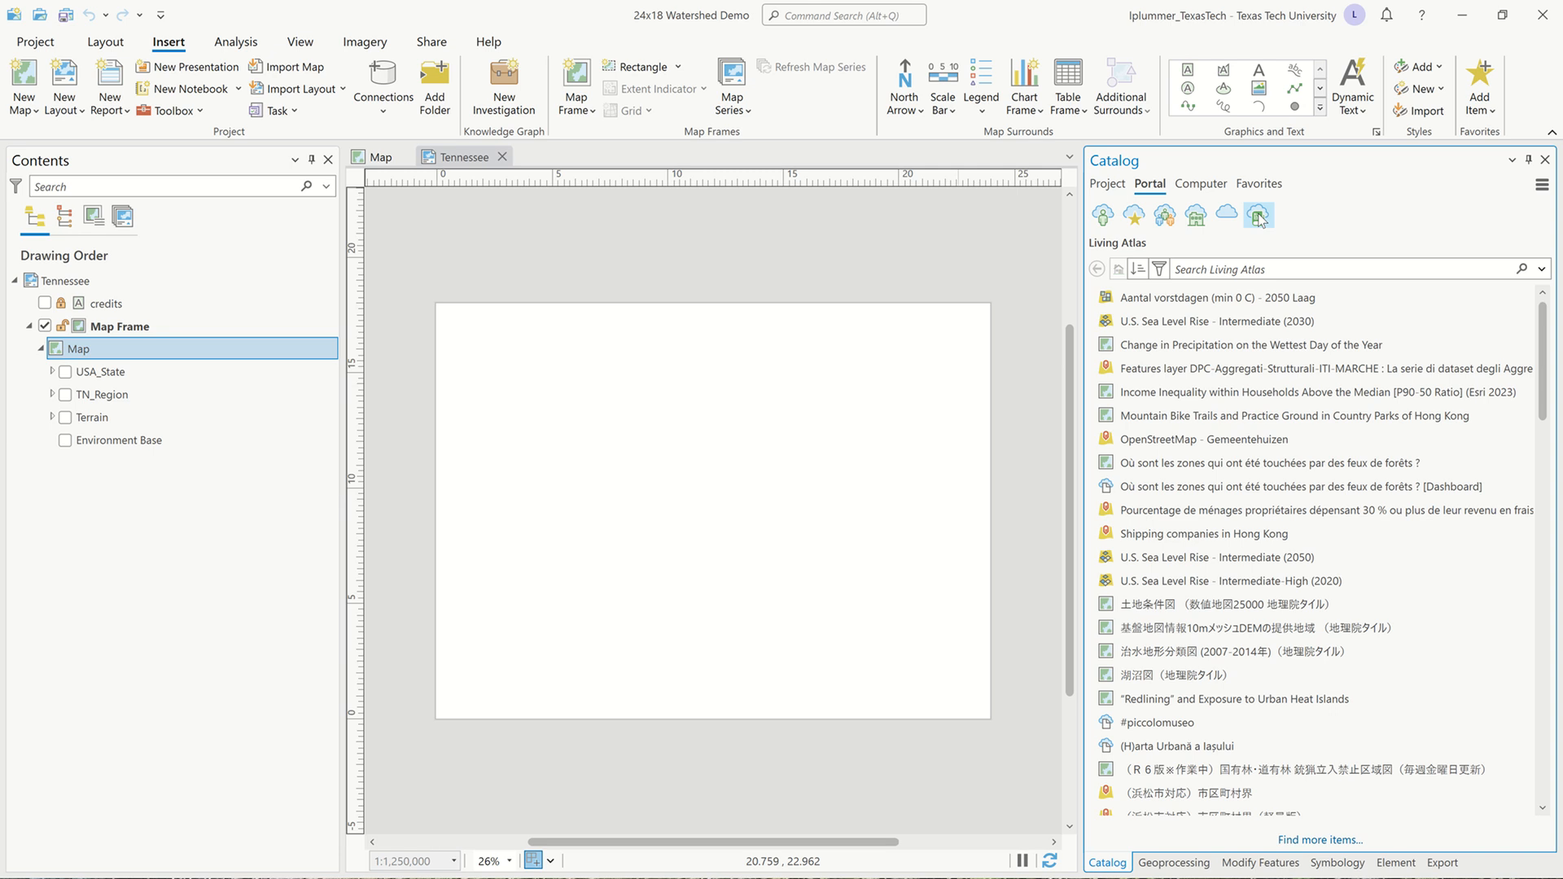
pyautogui.click(1228, 269)
pyautogui.write('usgs')
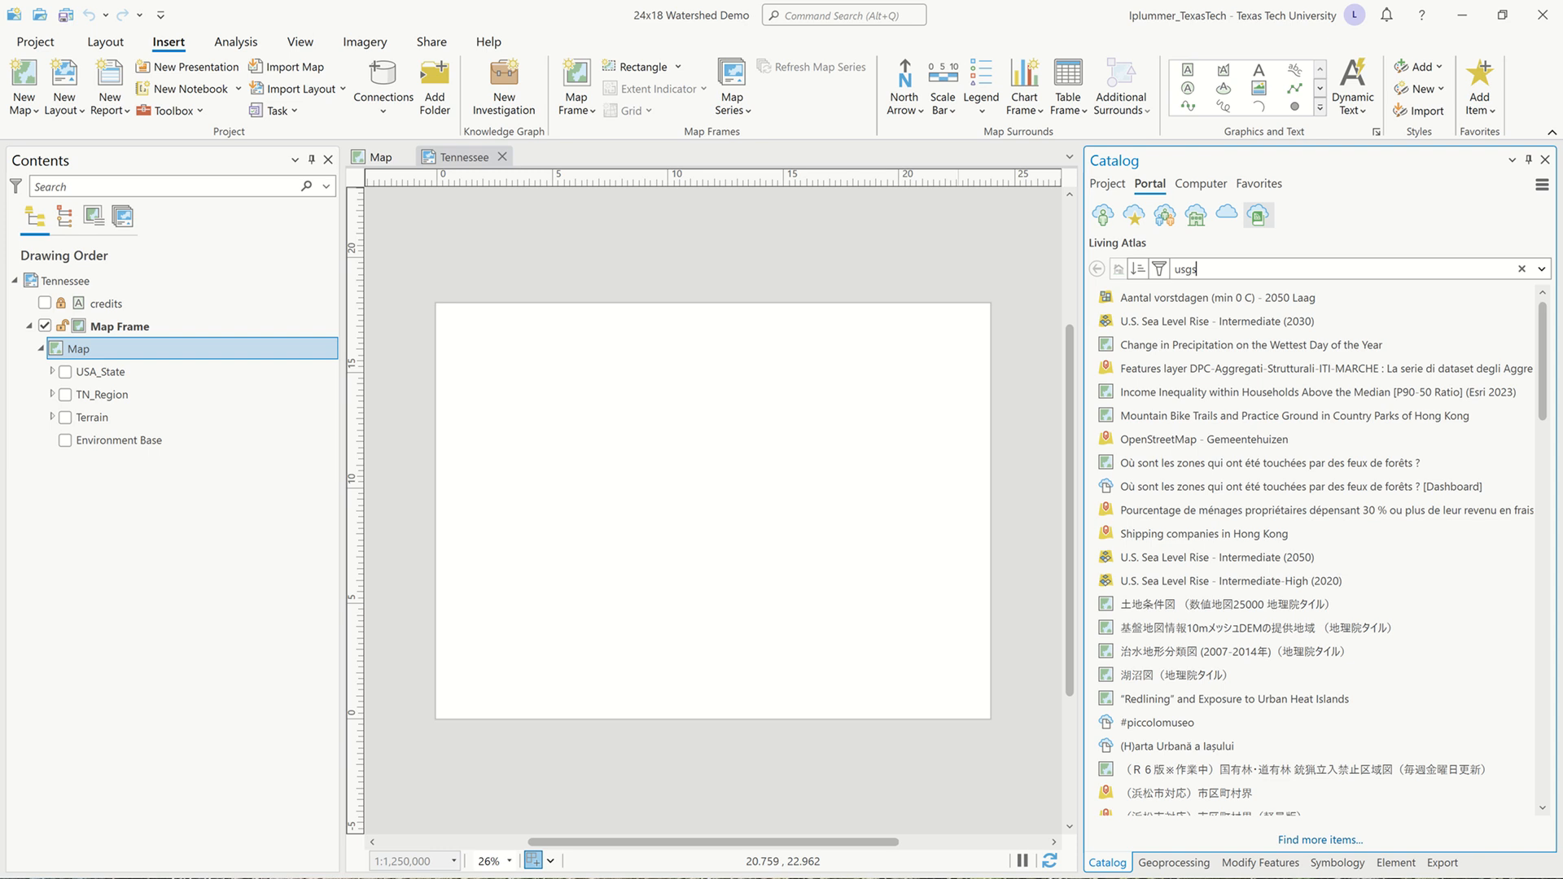
pyautogui.press('capslock')
pyautogui.write('national topographic')
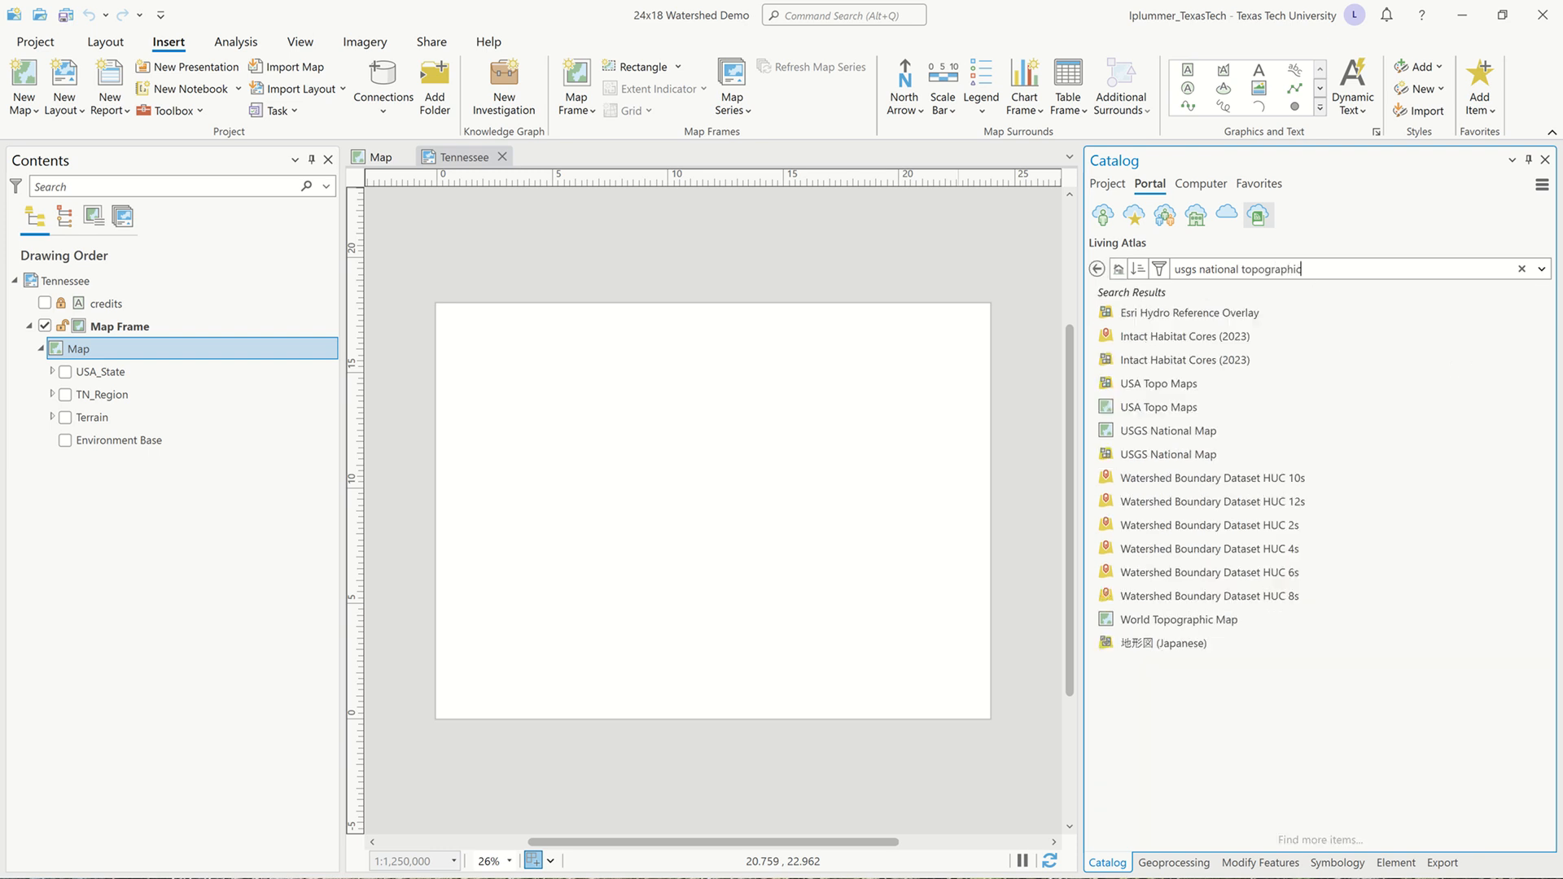
# - Add the USGS National Map tile layer from the search results to the current map
pyautogui.click(1191, 452)
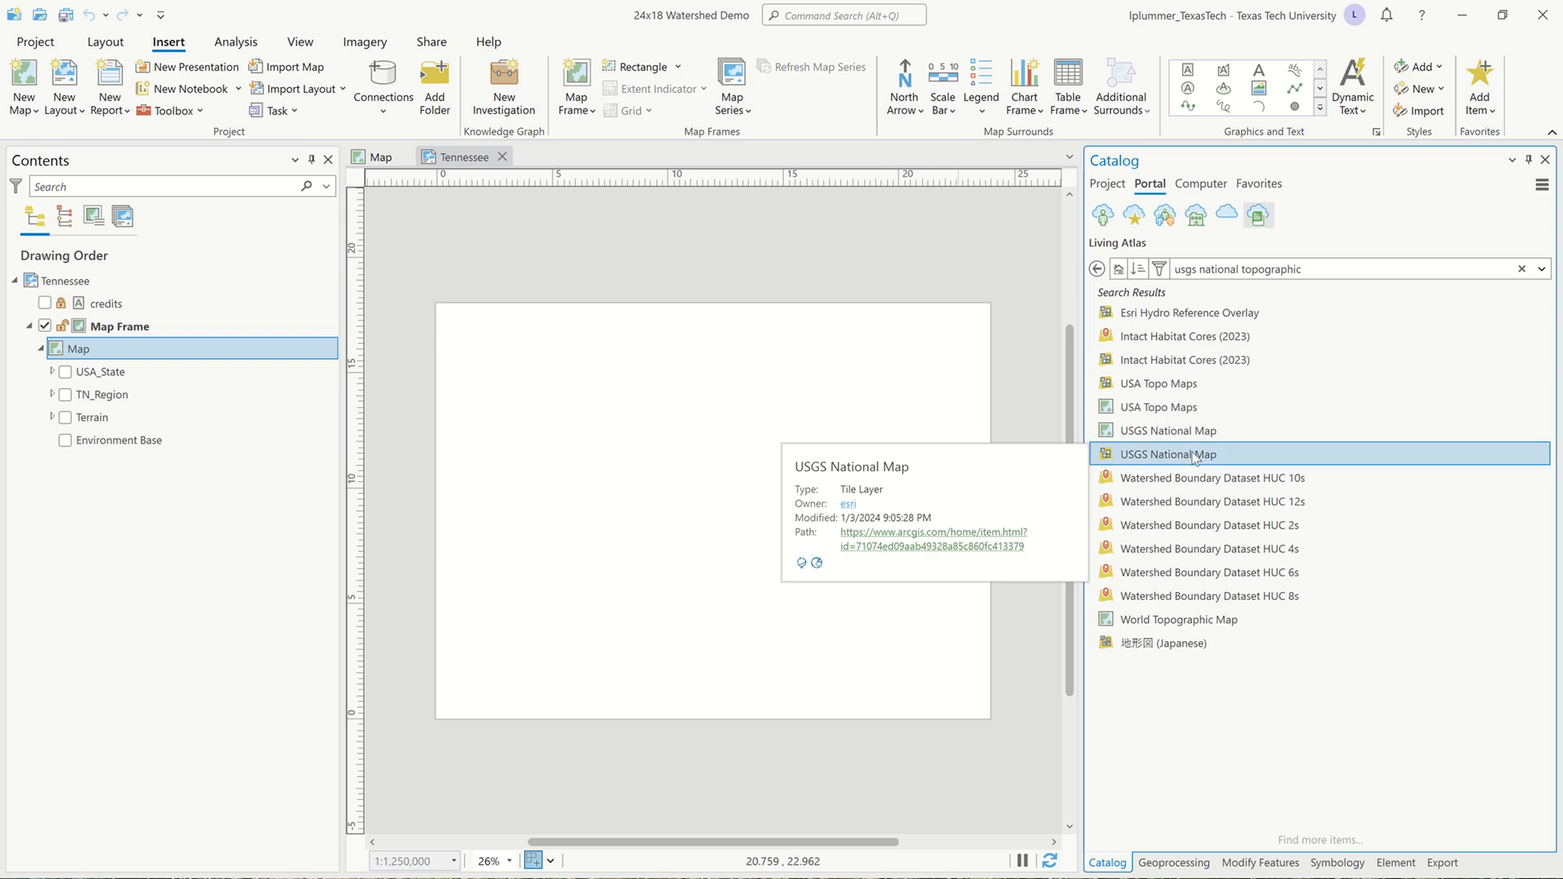
pyautogui.rightClick(1191, 452)
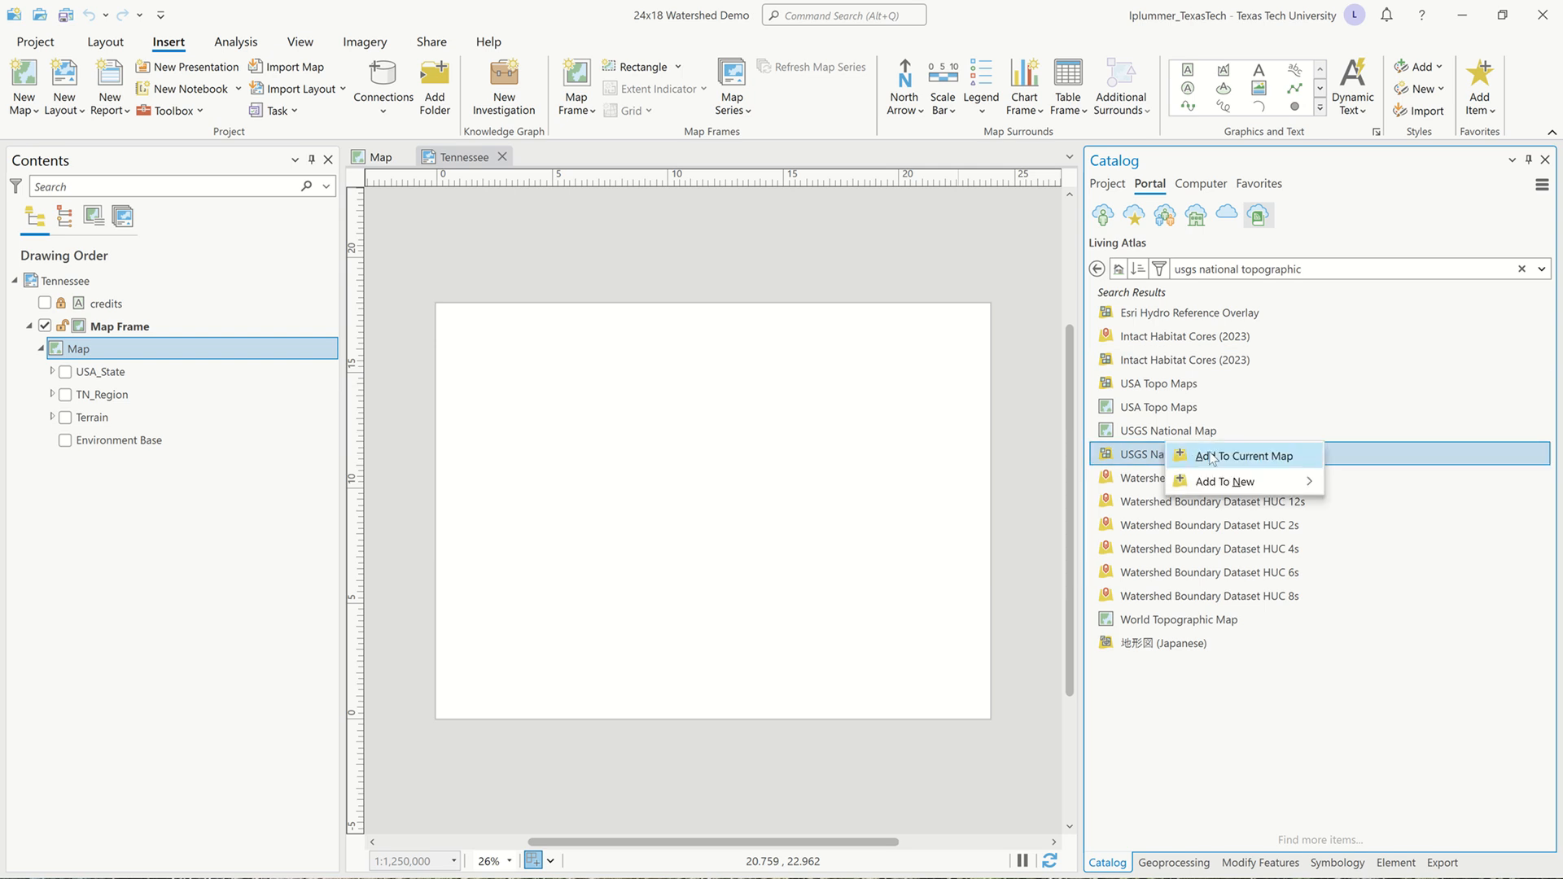
pyautogui.click(1213, 457)
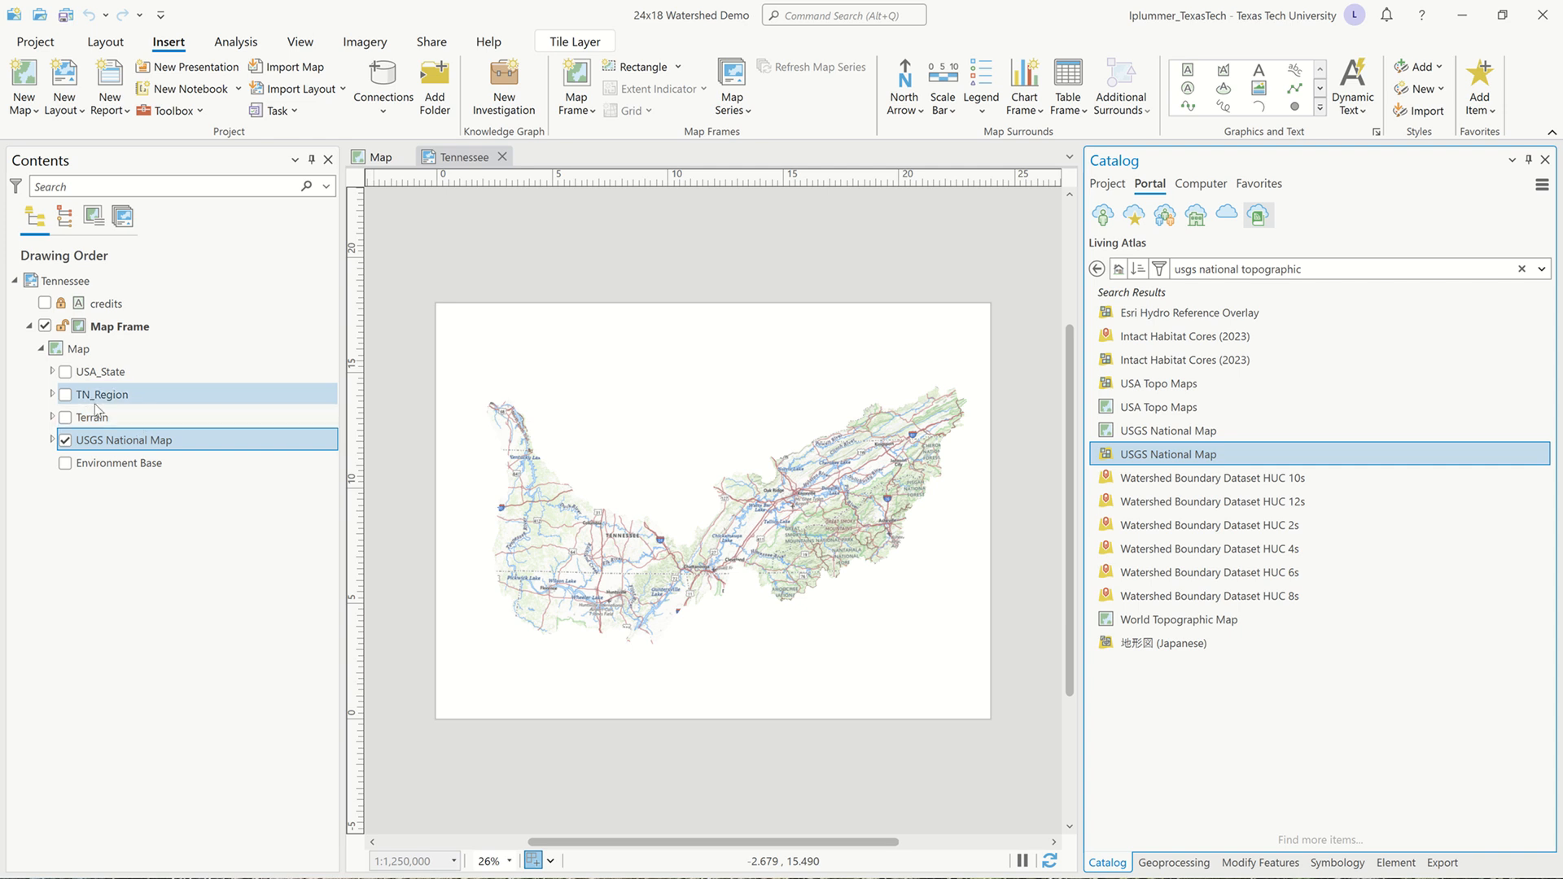
# - Turn off the USGS National Map layer and add the USA Topo Maps tile layer to the current map
pyautogui.click(64, 440)
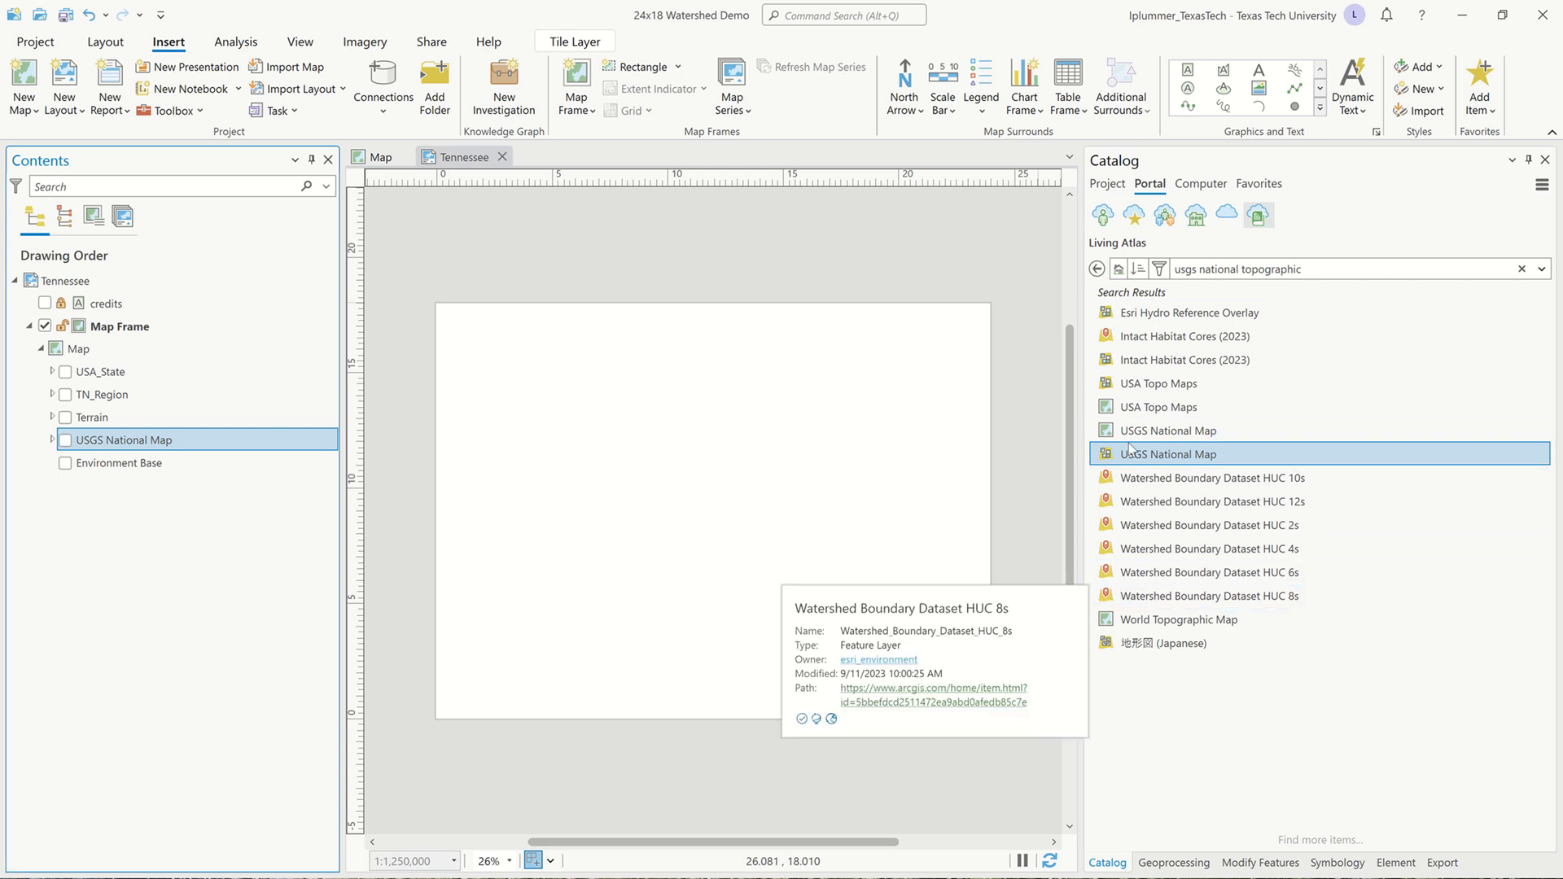
pyautogui.rightClick(1176, 385)
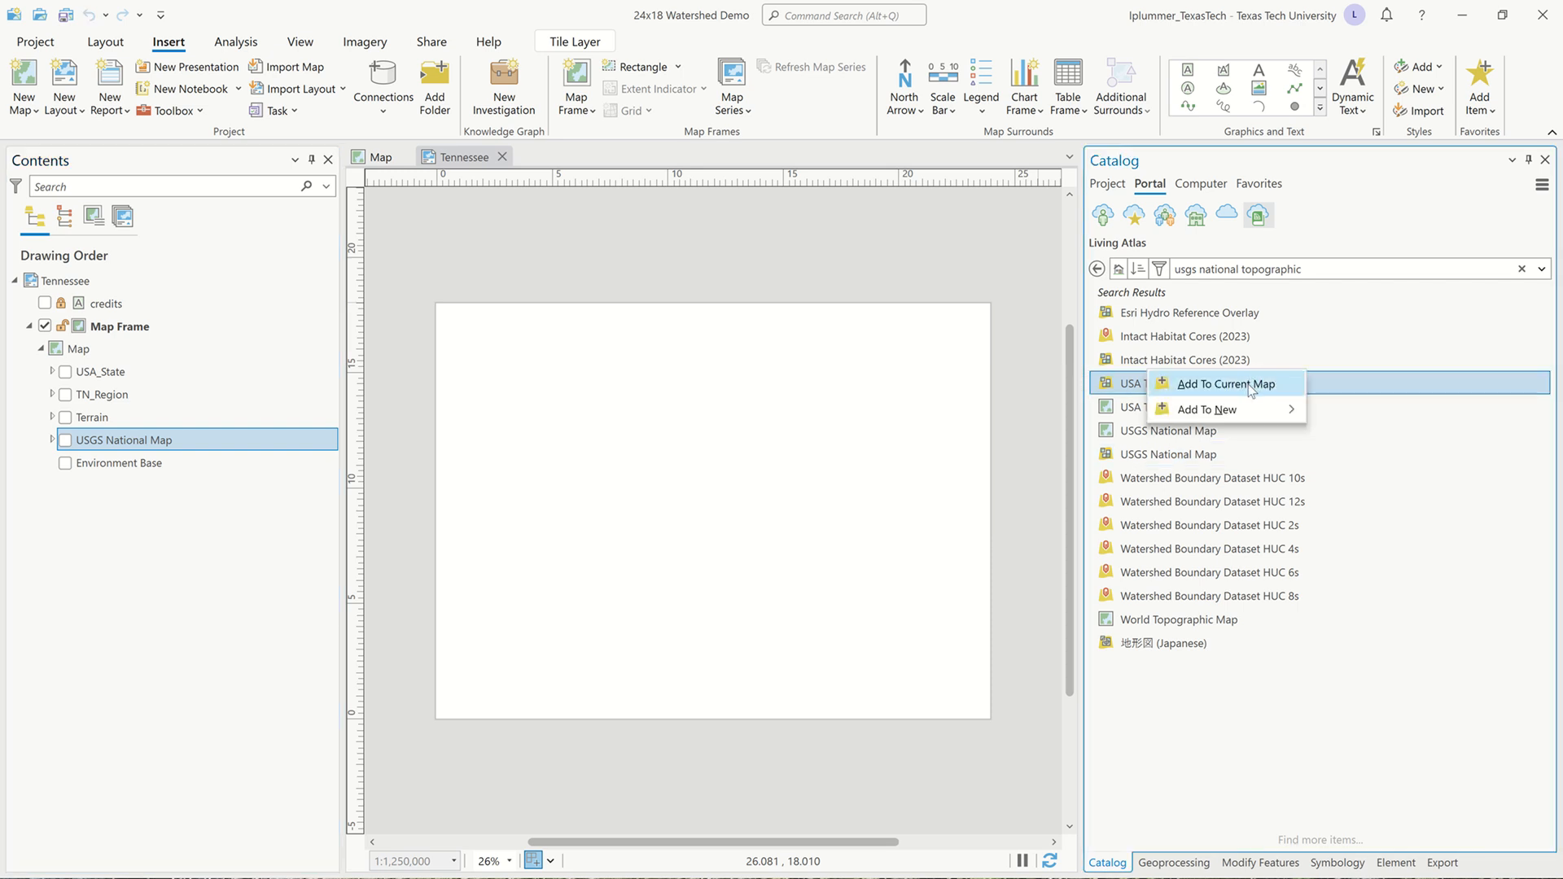
pyautogui.click(1250, 386)
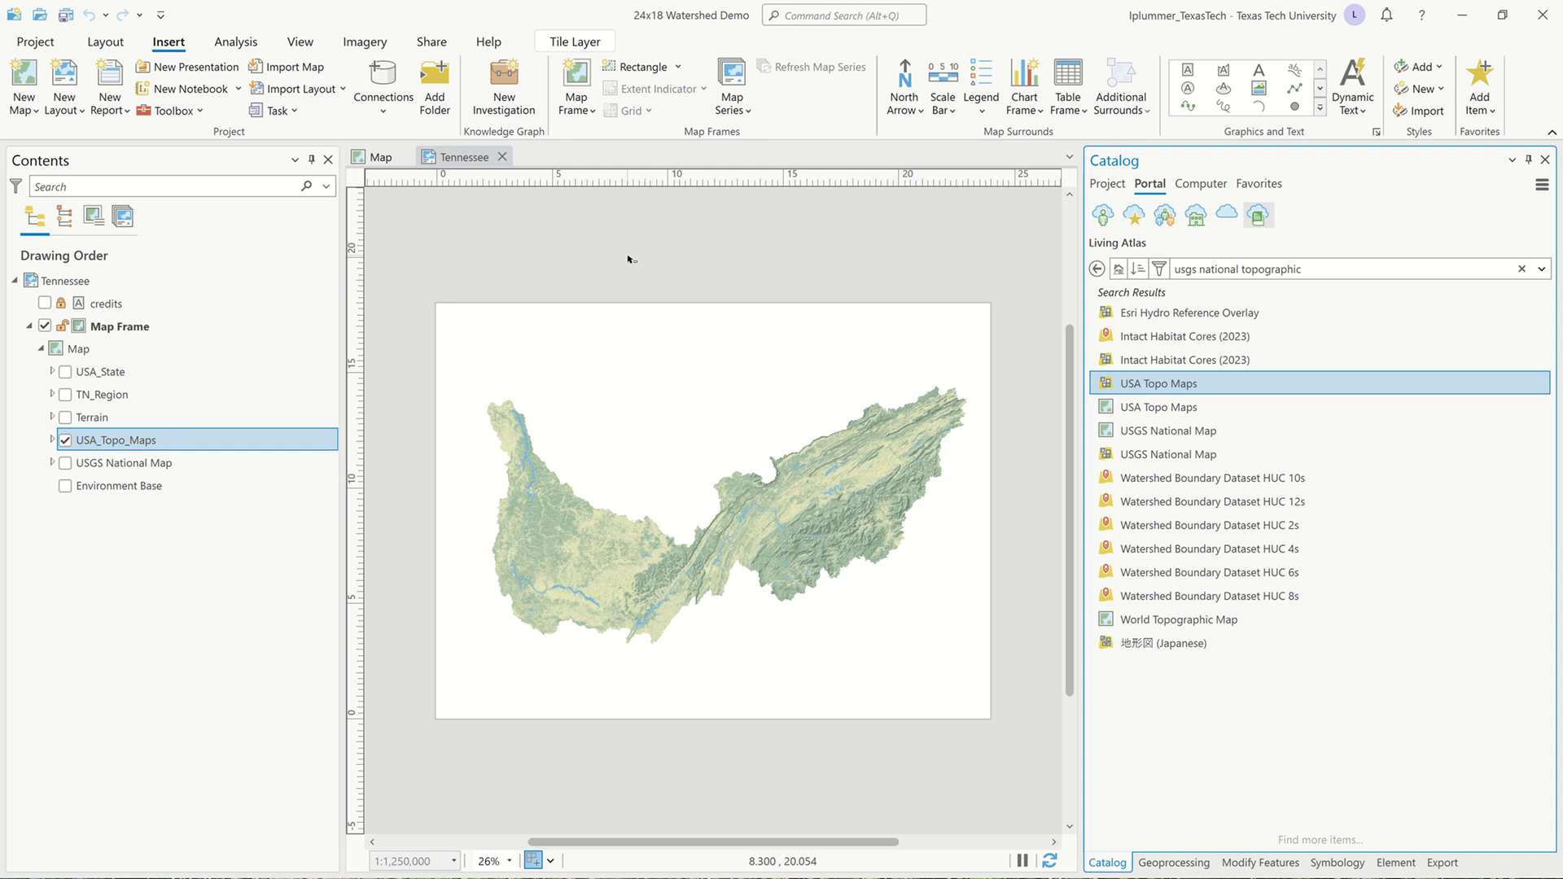
# - Open the USA Topo Maps tile layer's ArcGIS item page in the browser, review its description, and return to ArcGIS Pro
pyautogui.moveTo(1243, 377)
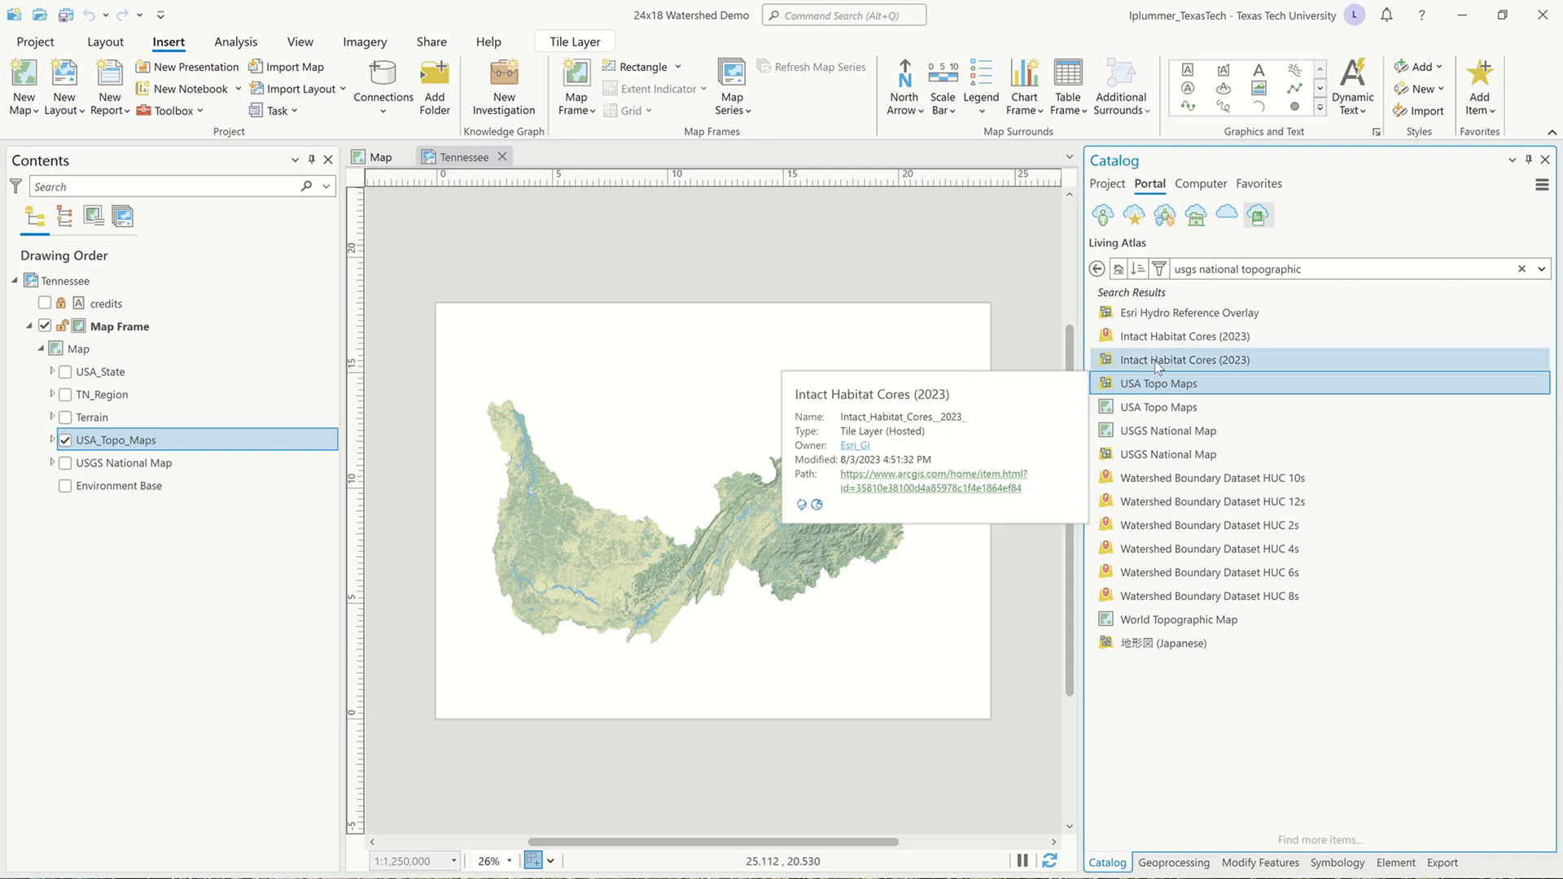
pyautogui.moveTo(1150, 390)
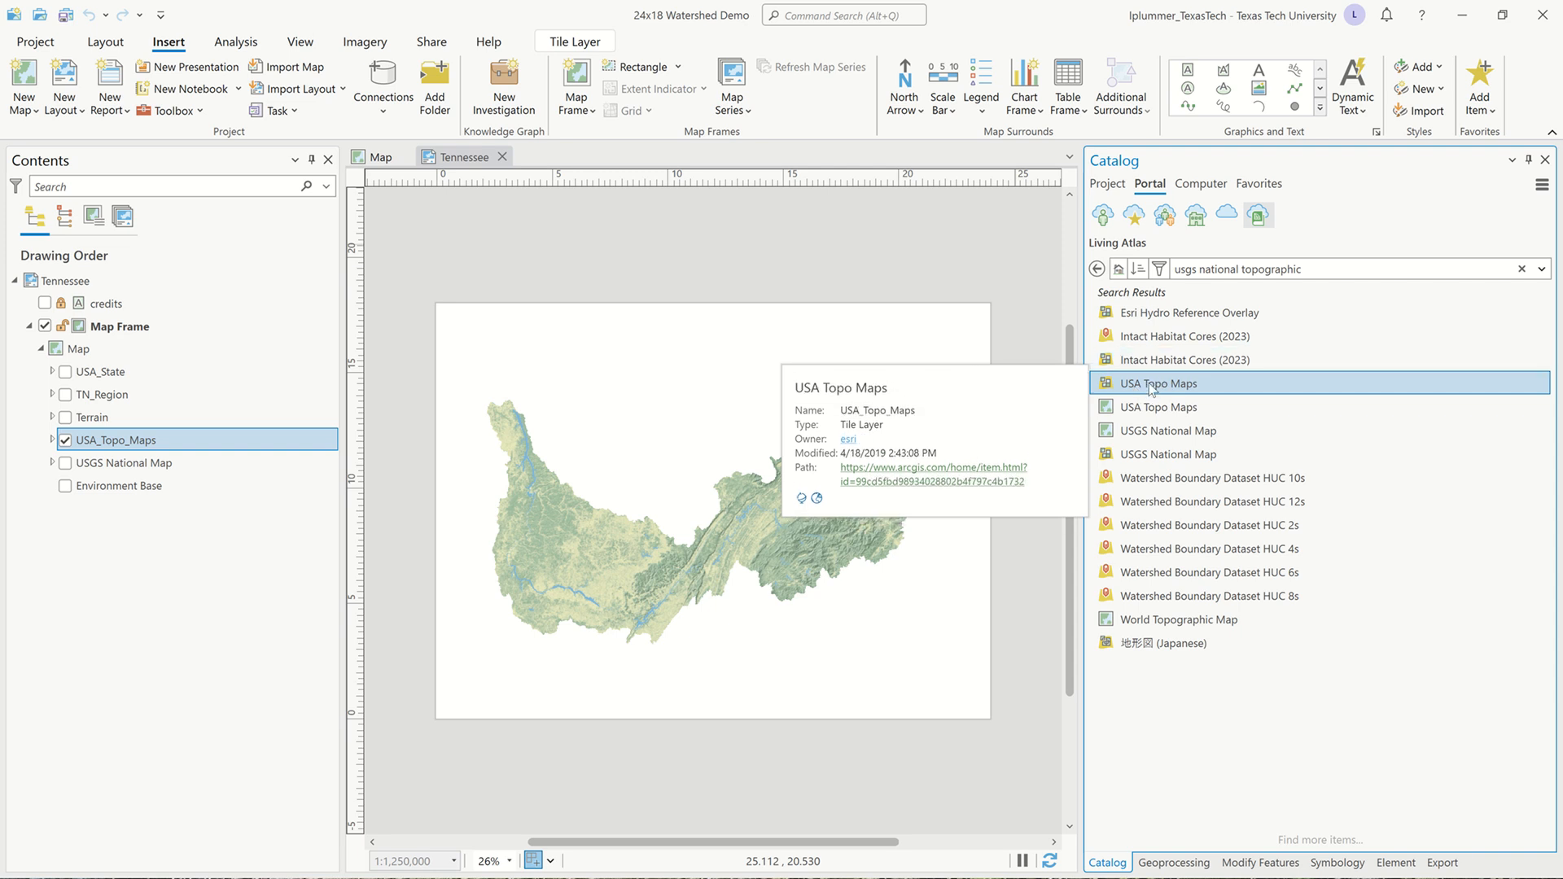
pyautogui.click(994, 486)
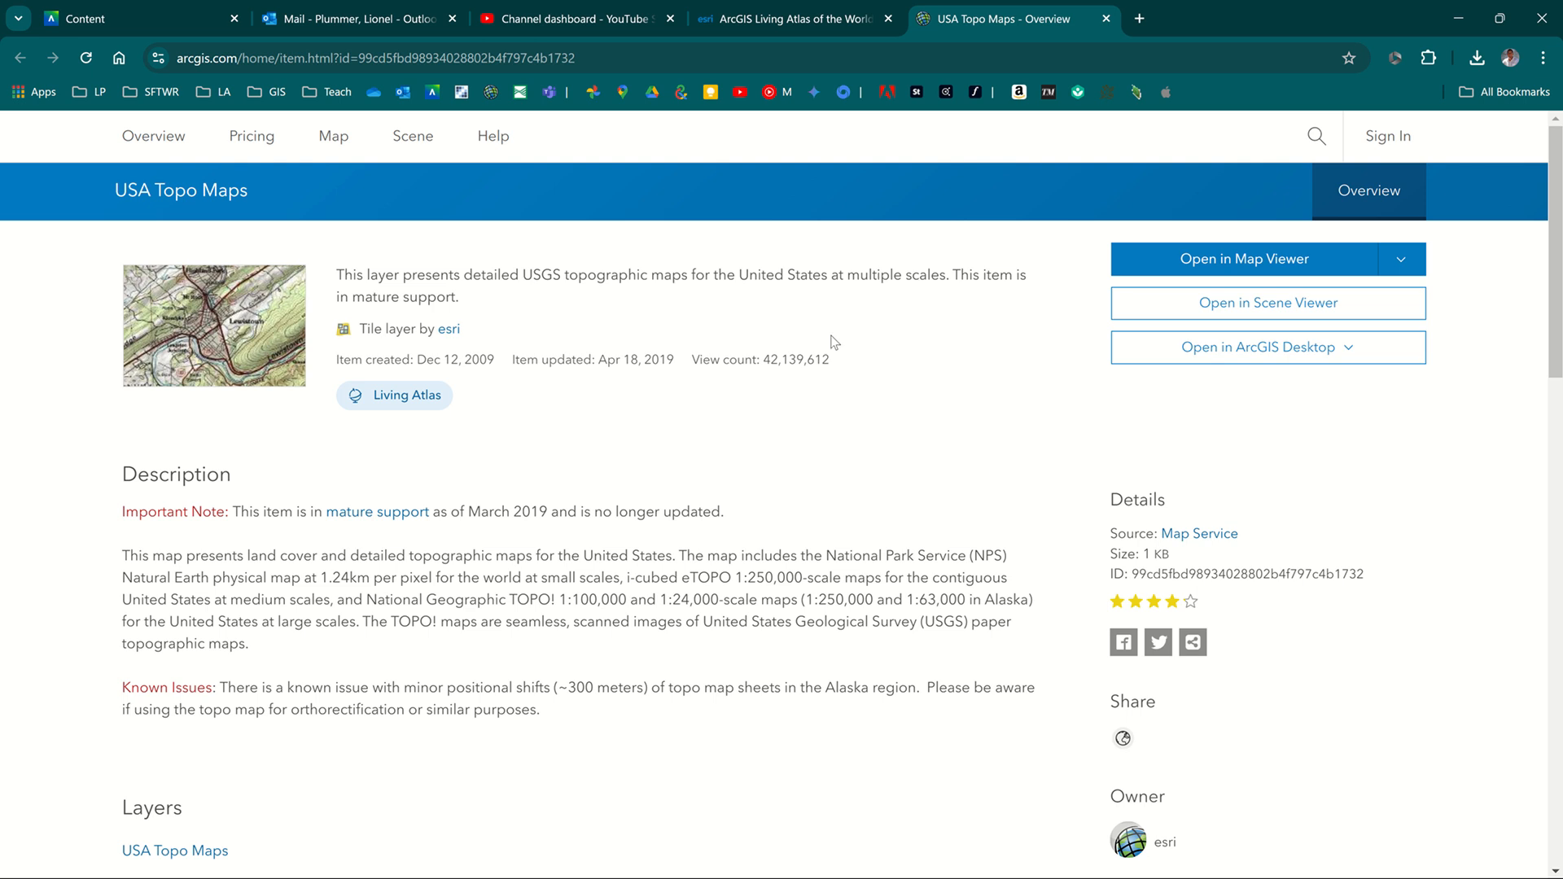
pyautogui.click(210, 324)
pyautogui.hotkey('alt', 'Tab')
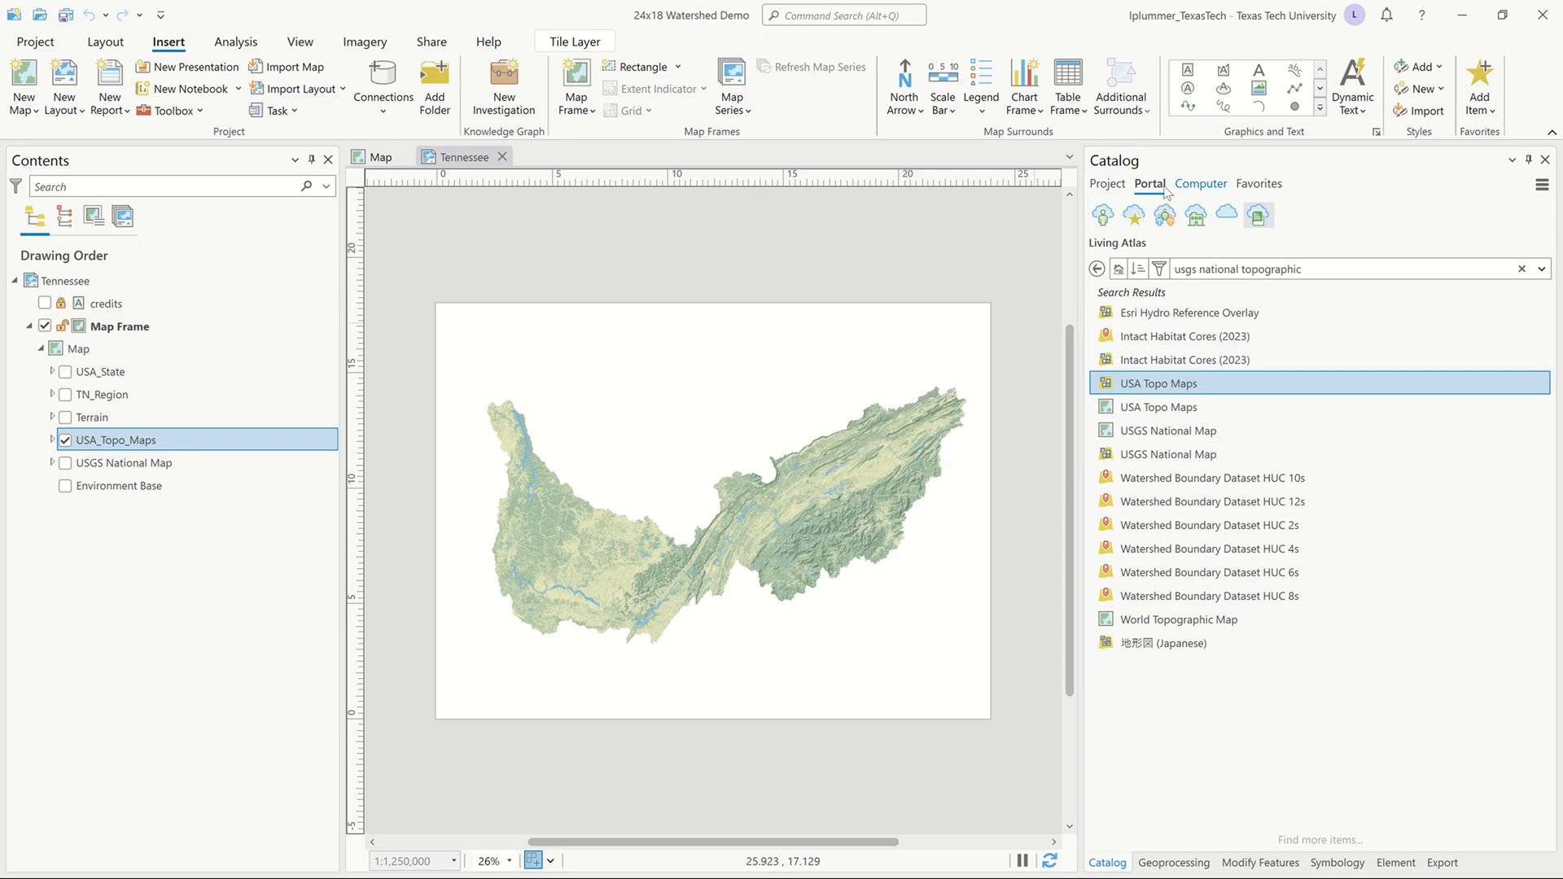
# - Search the Living Atlas for "USA Topo_Maps" to locate the tile layer directly
pyautogui.click(1108, 186)
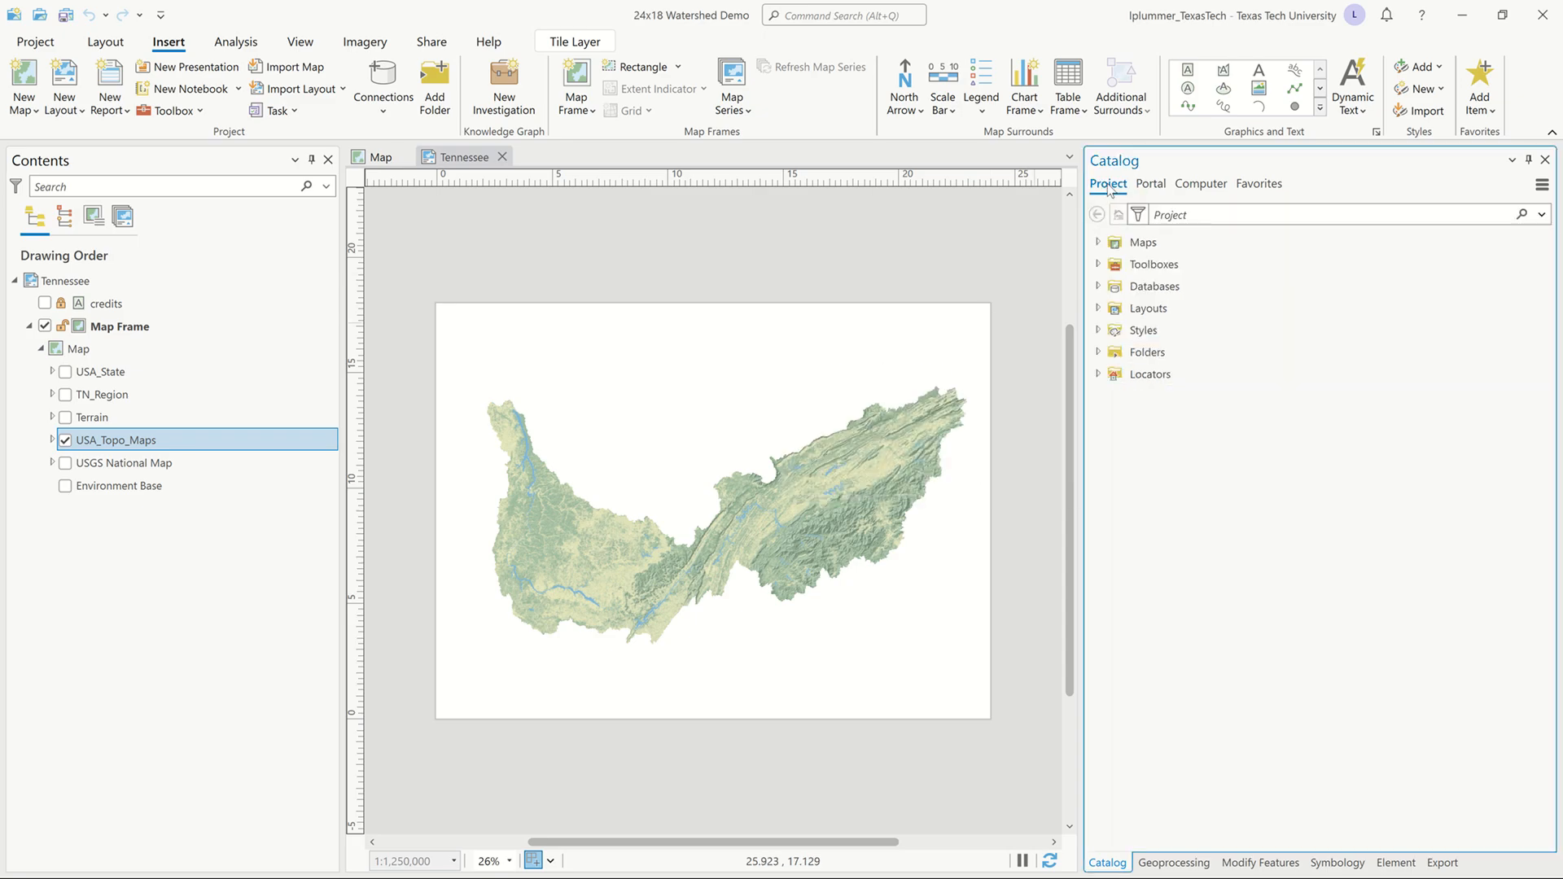
pyautogui.click(1147, 185)
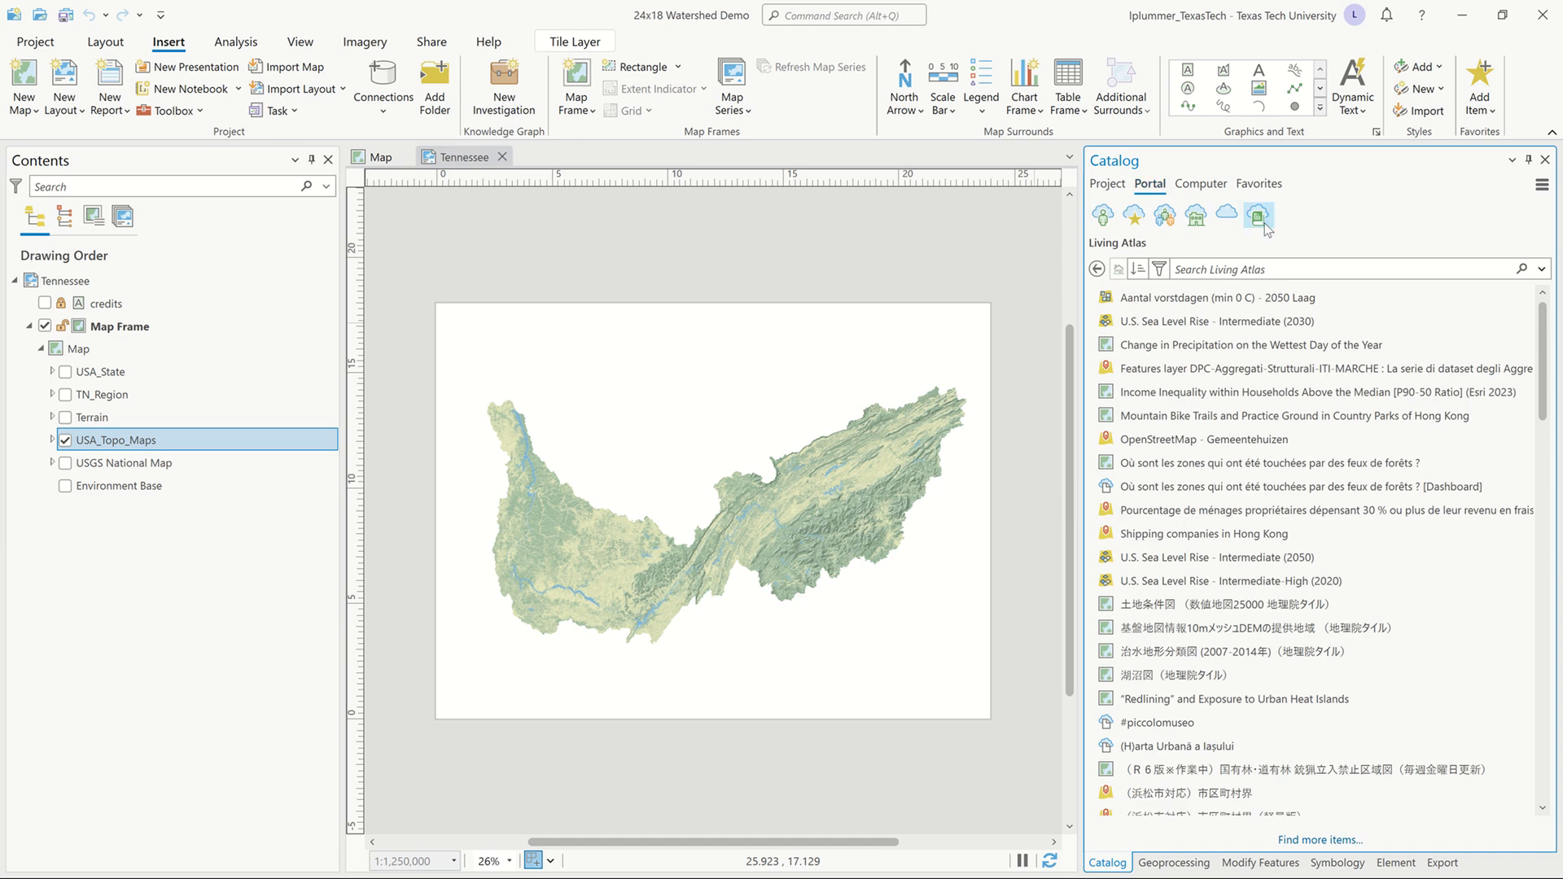
pyautogui.click(1254, 266)
pyautogui.write('USA Topo_Maps')
pyautogui.press('Return')
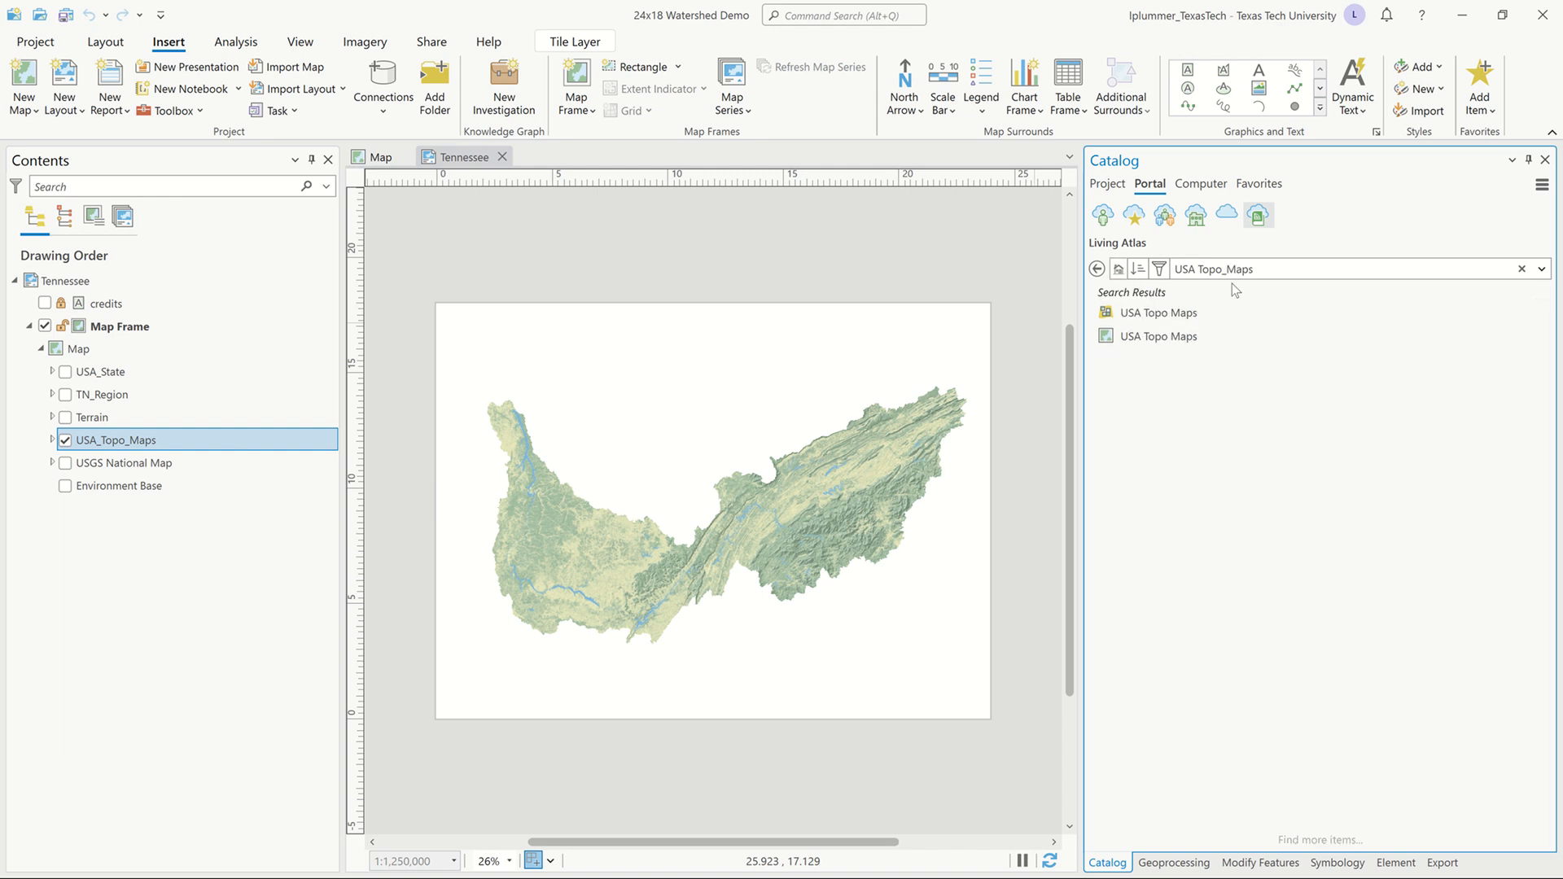
pyautogui.click(1153, 316)
# - Turn on the Environment Base layer and move it above USA_Topo_Maps in the drawing order
pyautogui.click(173, 464)
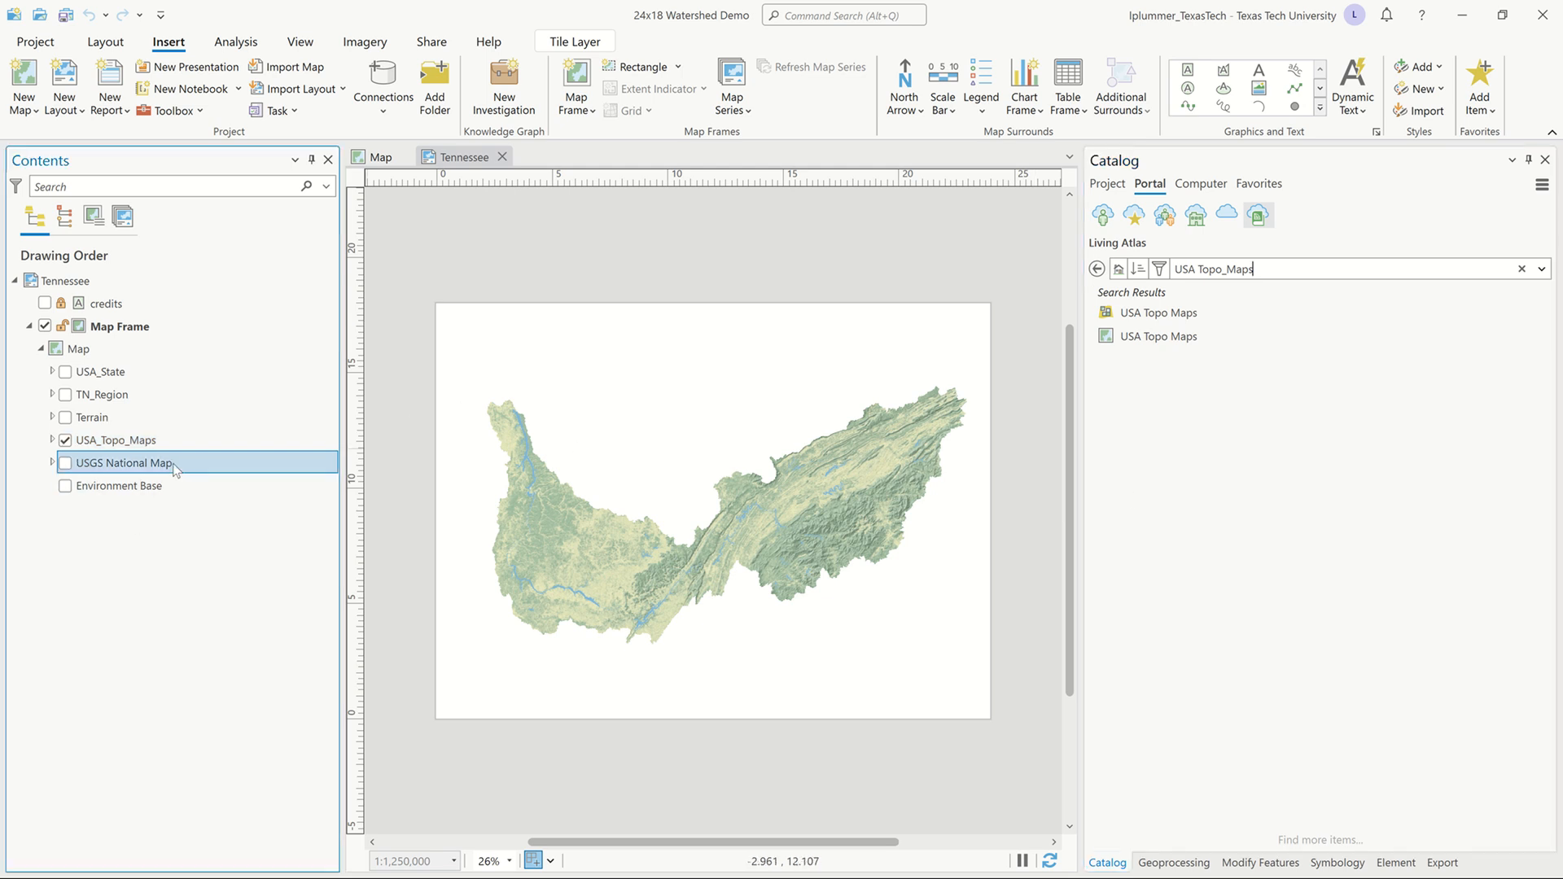
pyautogui.click(64, 487)
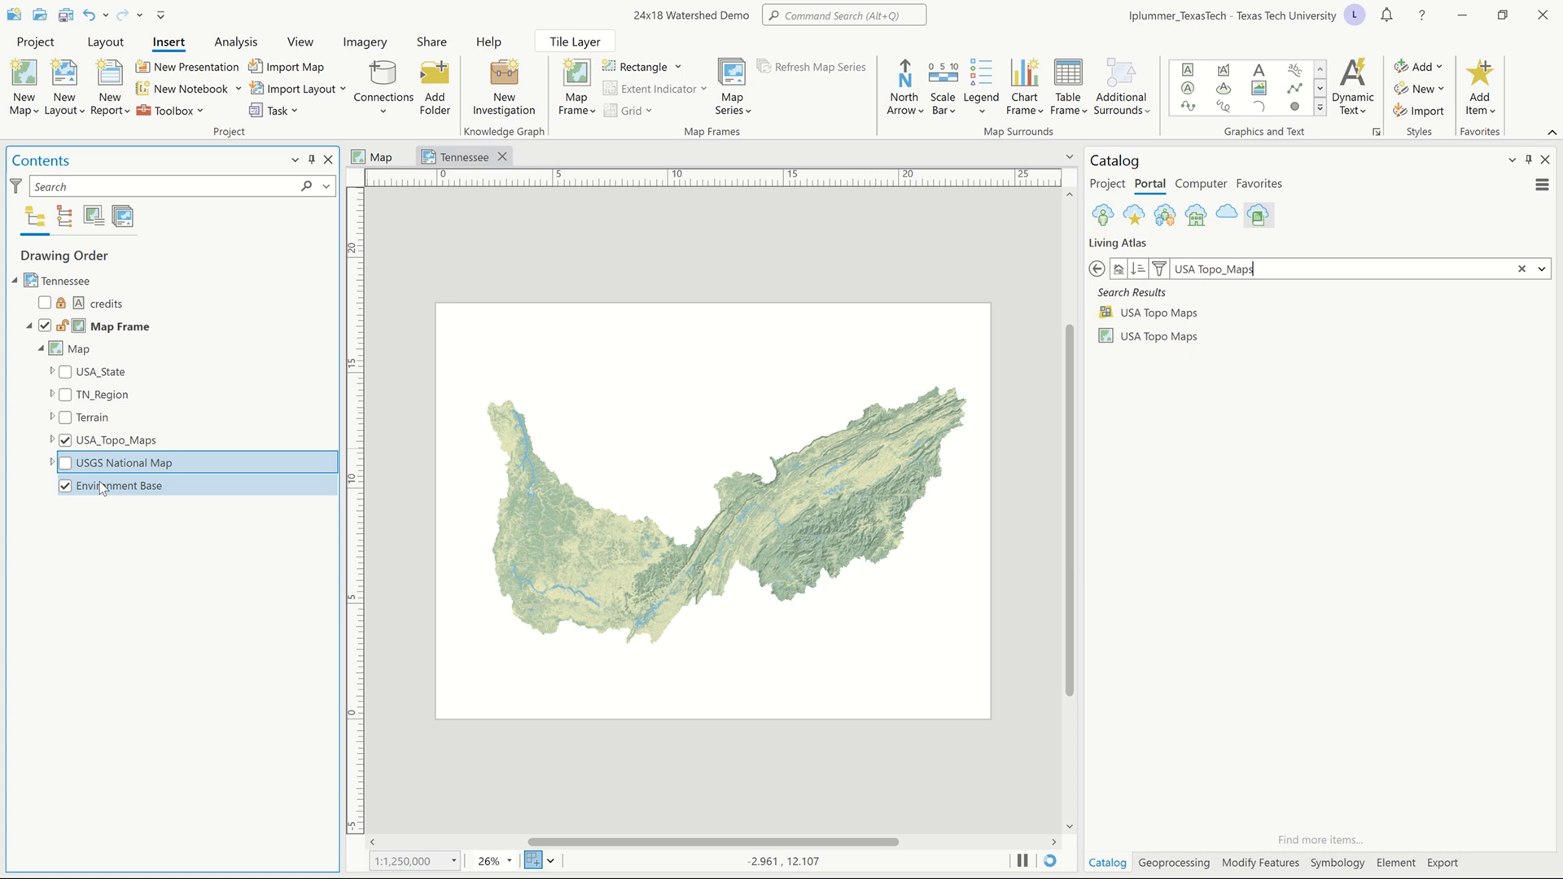
pyautogui.moveTo(103, 486); pyautogui.dragTo(111, 441)
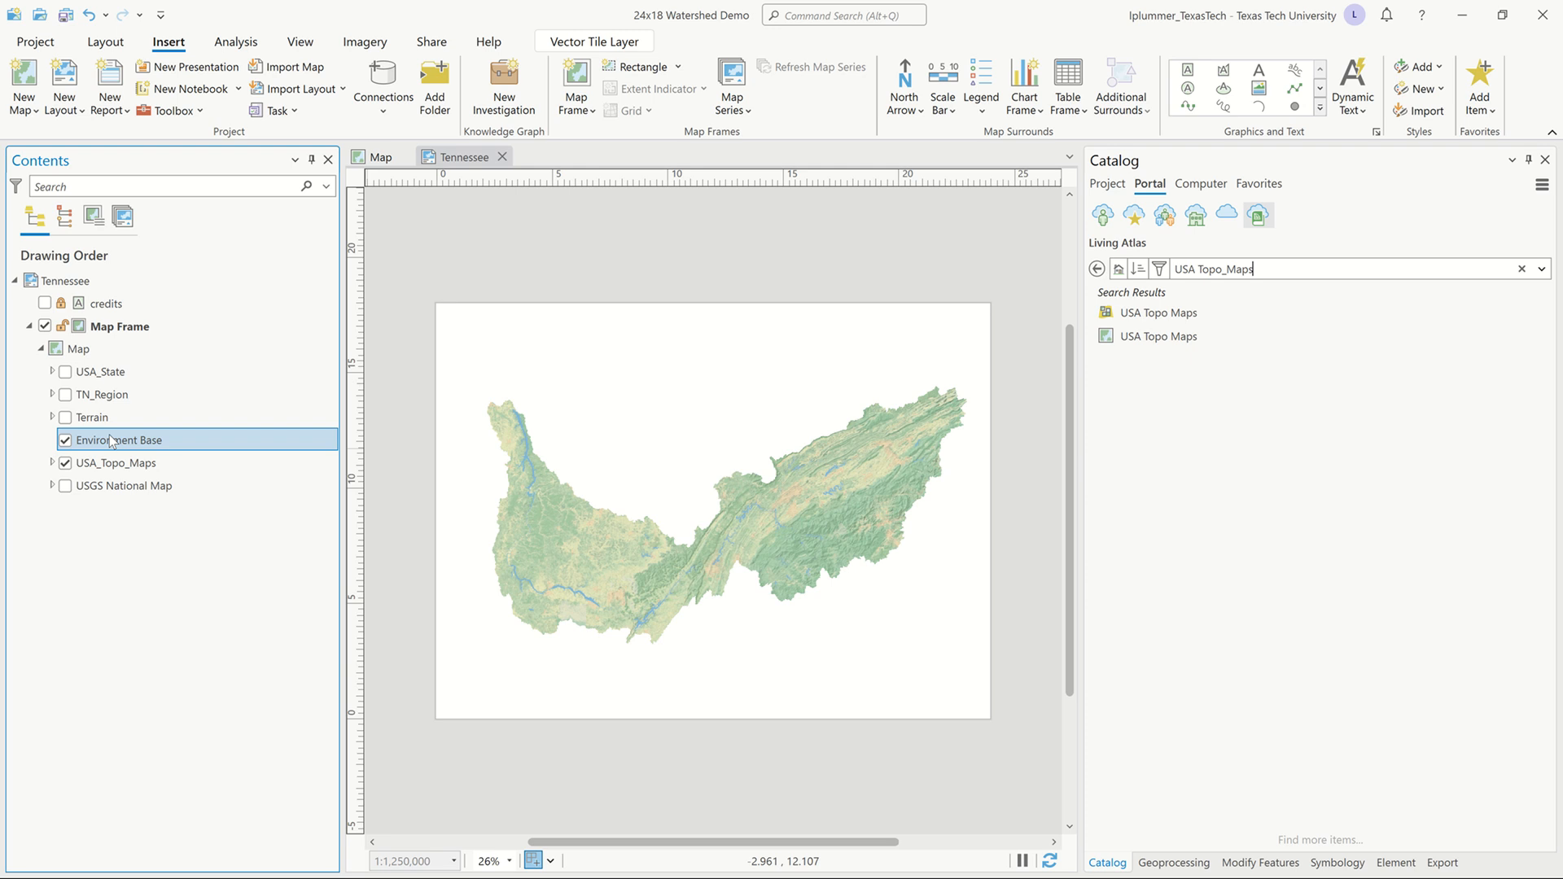
# - Remove the USGS National Map layer from the map
pyautogui.click(104, 486)
pyautogui.rightClick(105, 481)
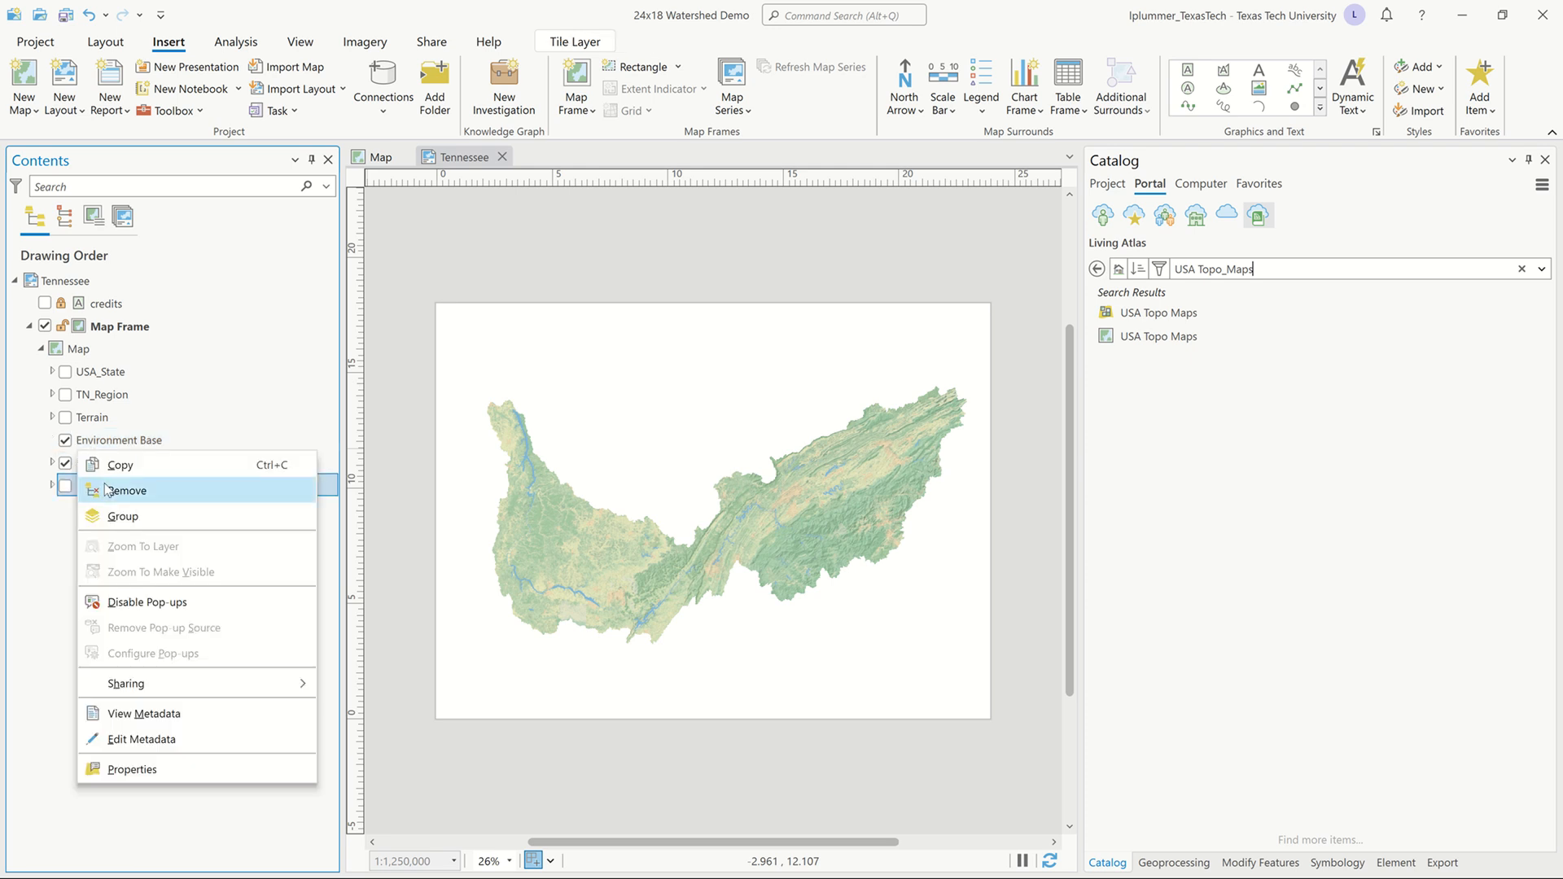
pyautogui.click(114, 490)
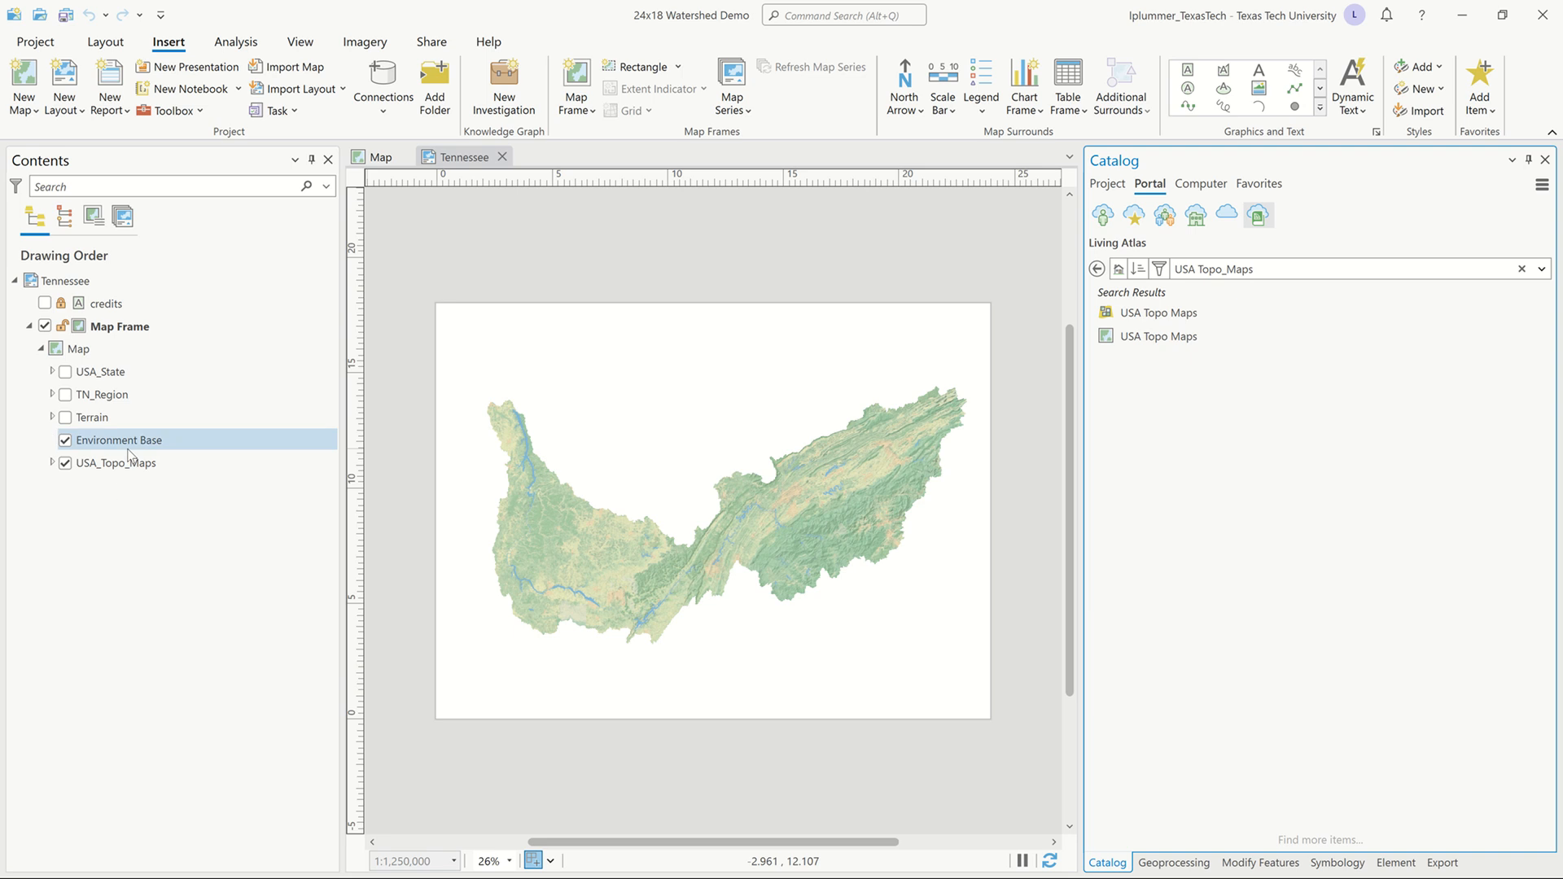
# - Search the Living Atlas for "Environment Map" and look through the results for the Environment Base vector tile layer
pyautogui.hotkey('ctrl', 'a')
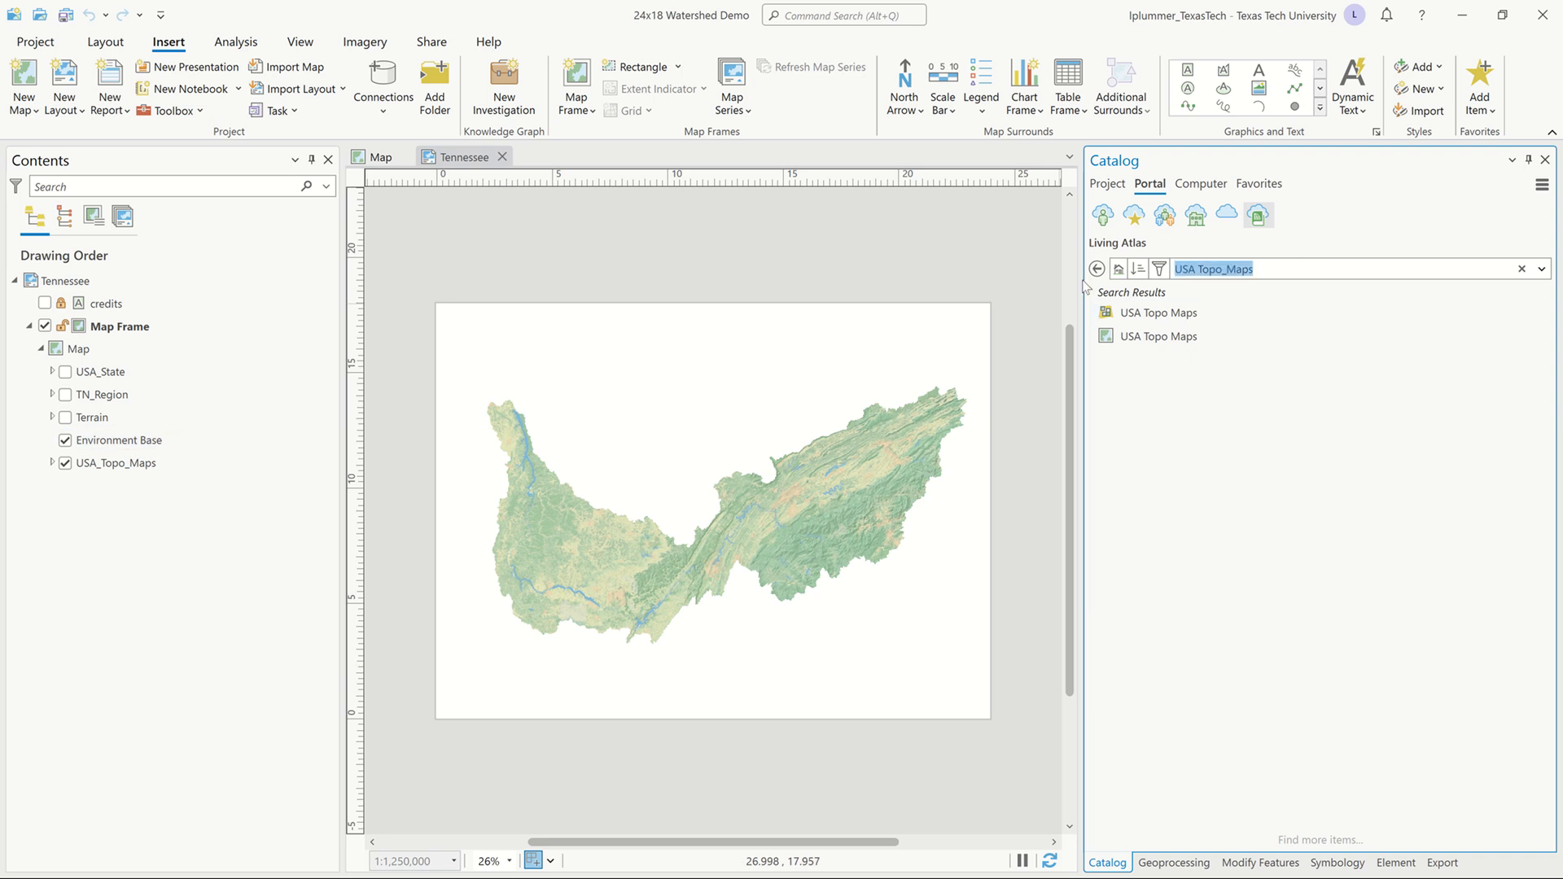
pyautogui.press('BackSpace')
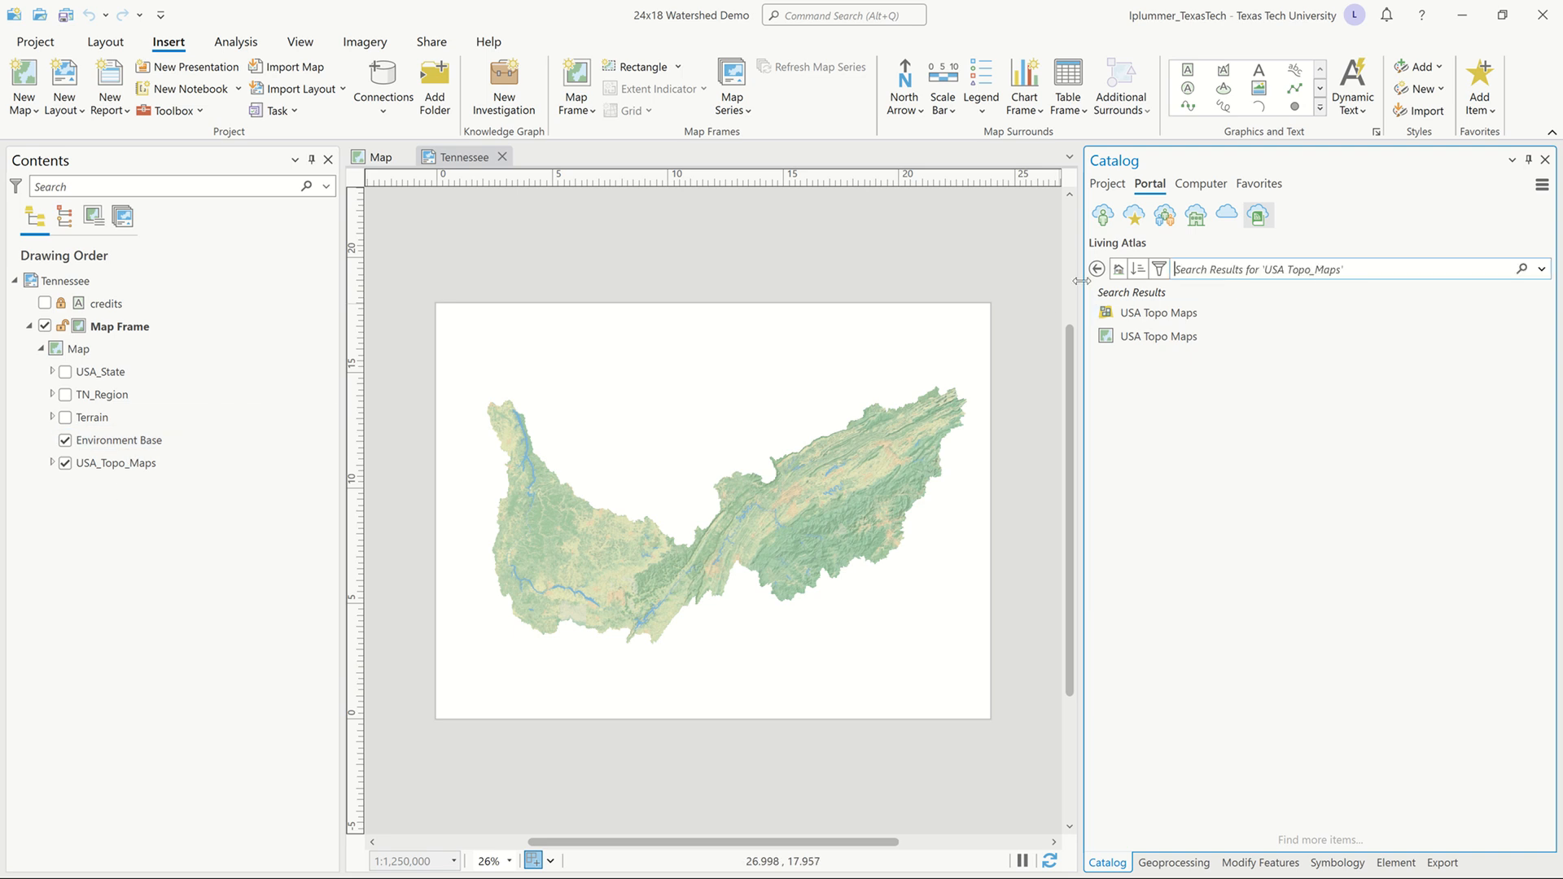
pyautogui.write('Environment Map')
pyautogui.press('Return')
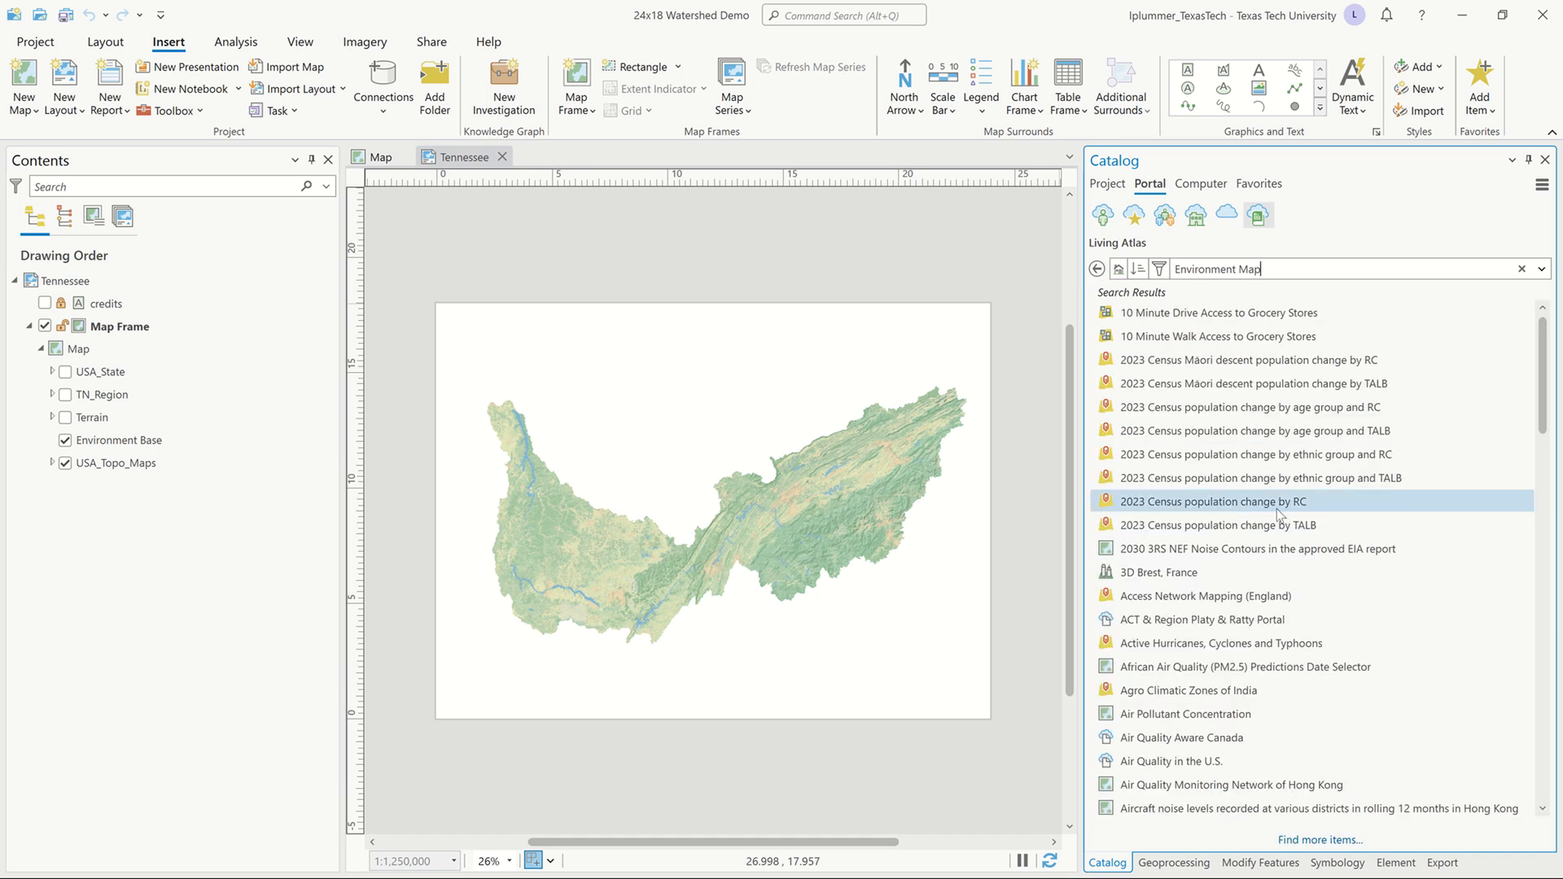
pyautogui.moveTo(1276, 510)
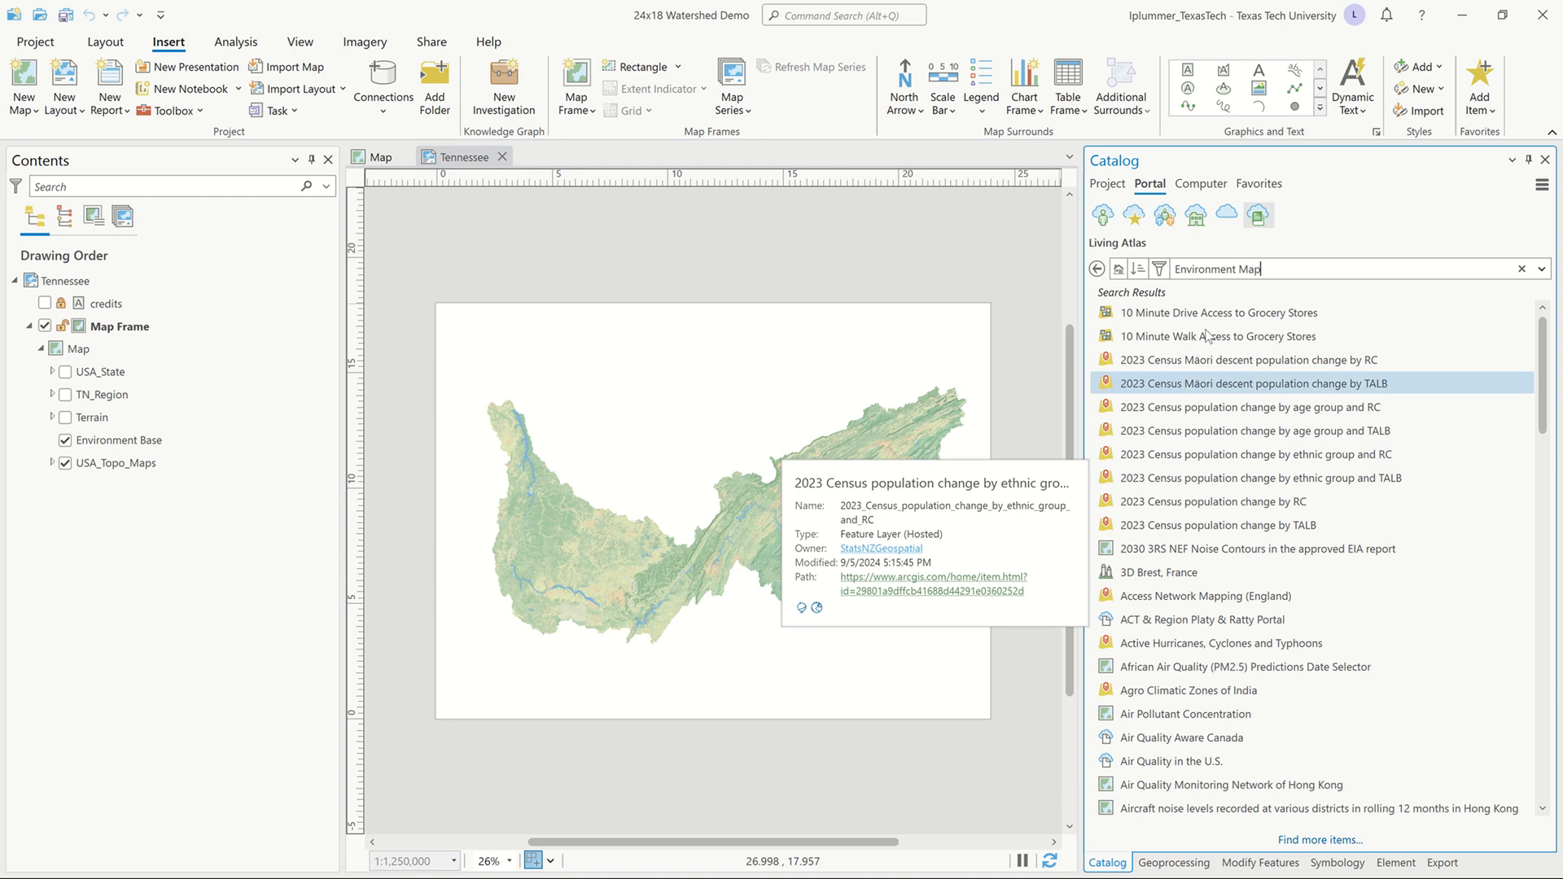
pyautogui.scroll(-20, 1208, 458)
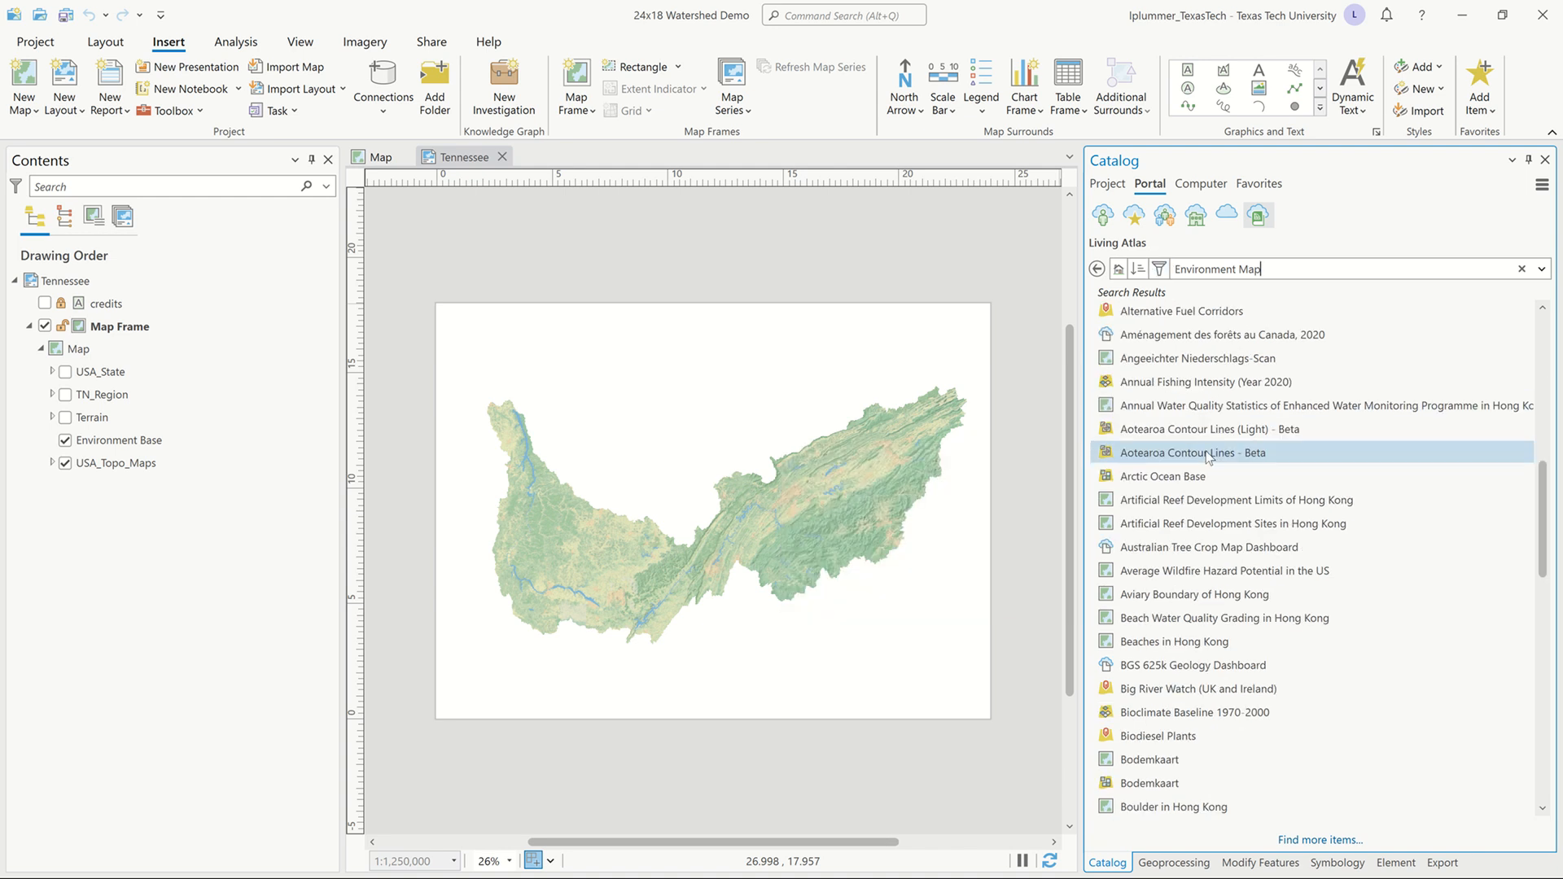
pyautogui.scroll(-2, 1205, 451)
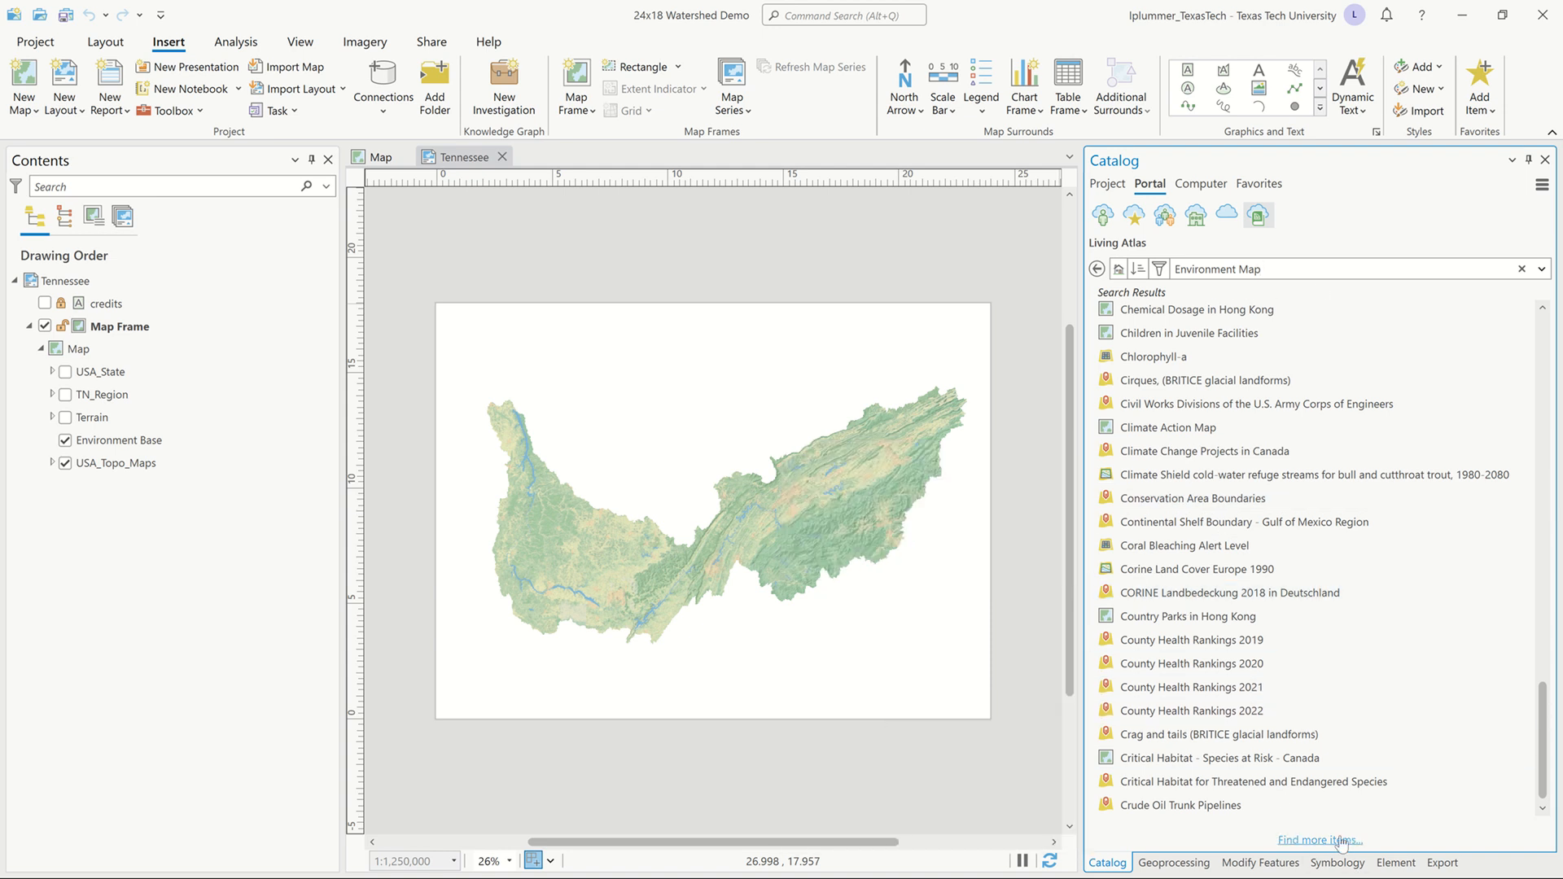
pyautogui.scroll(-1, 1210, 713)
pyautogui.scroll(-10, 1213, 700)
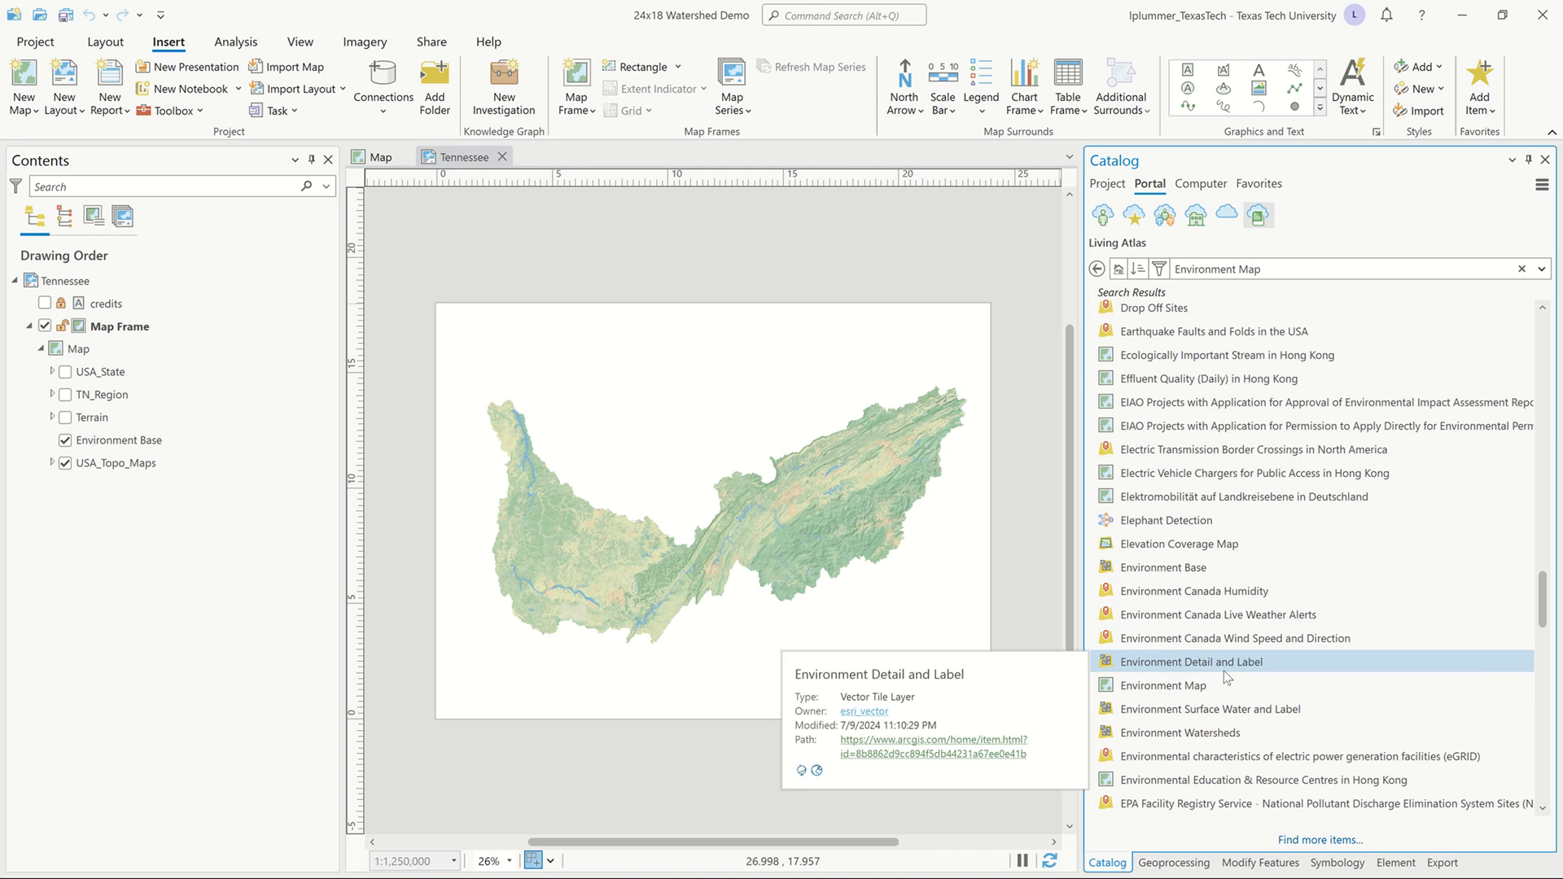
pyautogui.scroll(-1, 1218, 695)
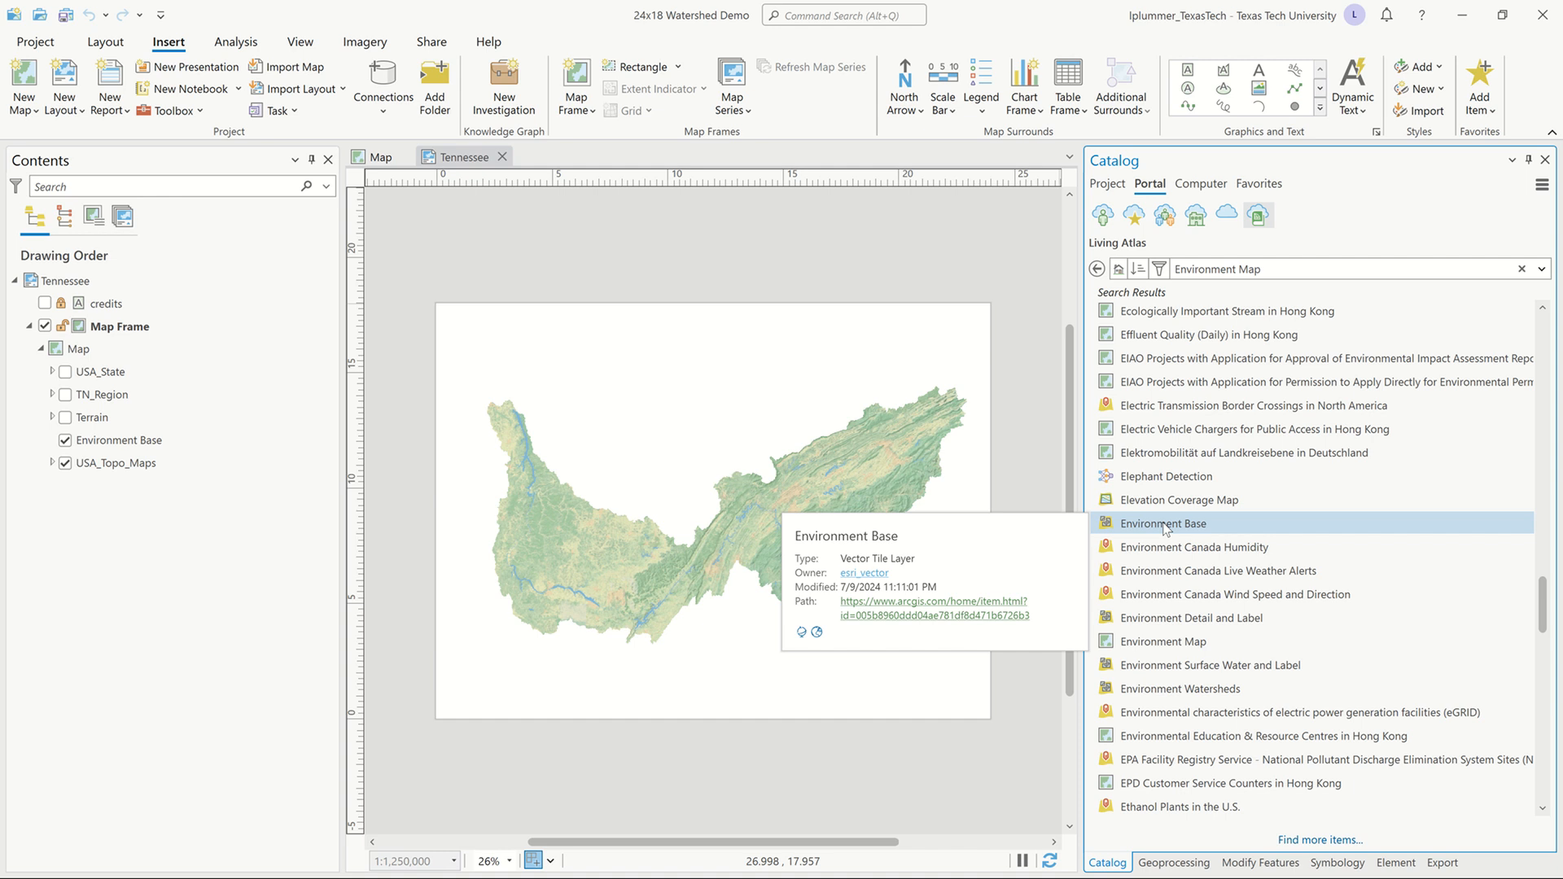
# - Turn off the USA_Topo_Maps layer, leaving Environment Base switched on
pyautogui.click(67, 464)
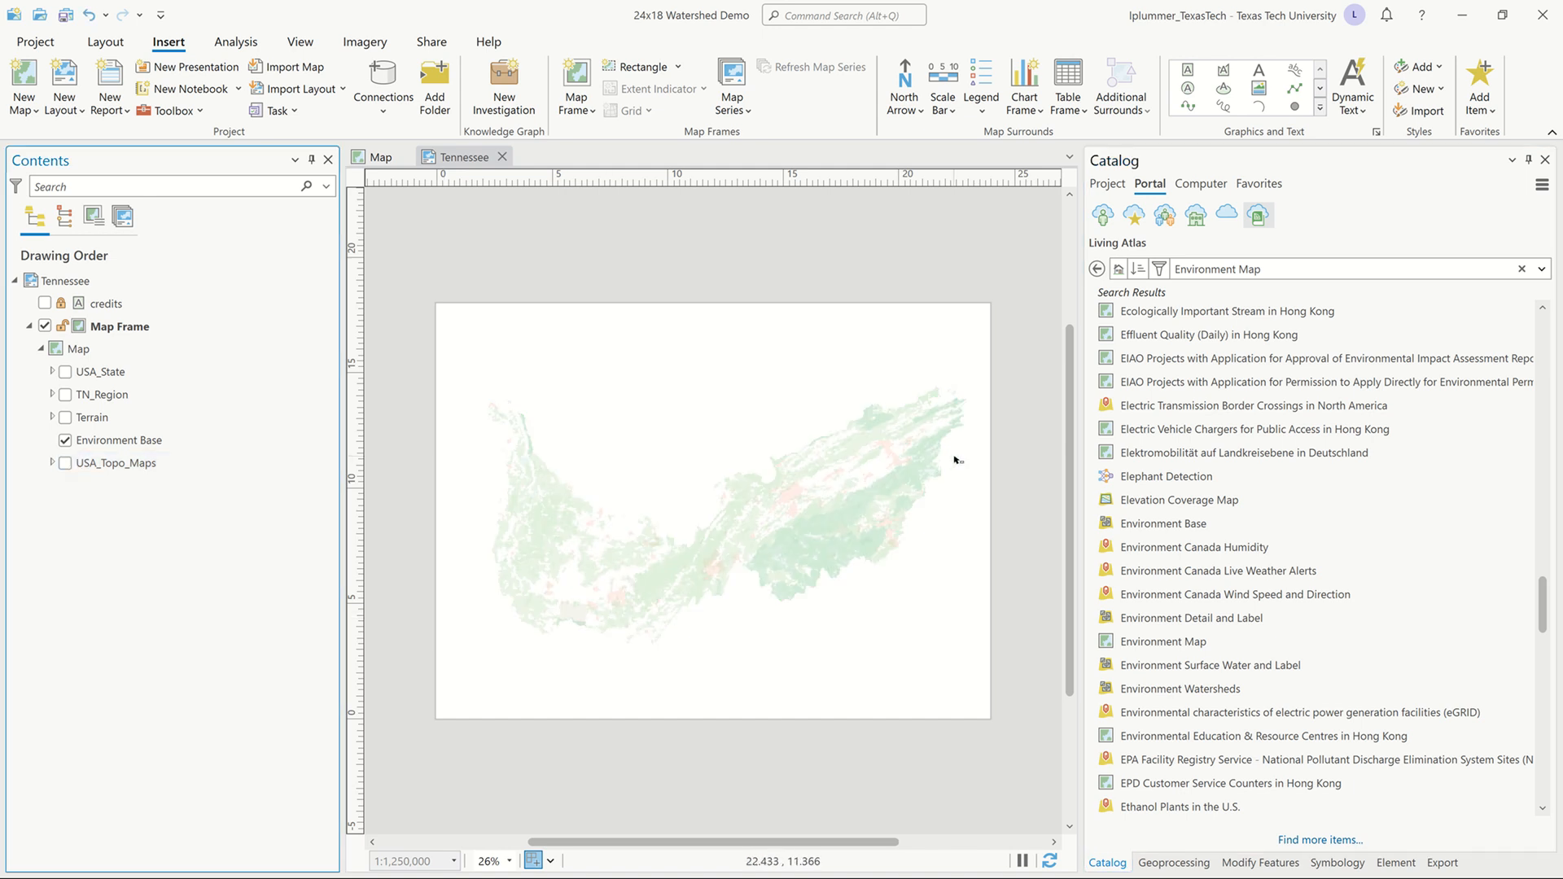
# - Open the export settings for the Tennessee layout and review the PDF compression, resolution and font options
pyautogui.click(1108, 184)
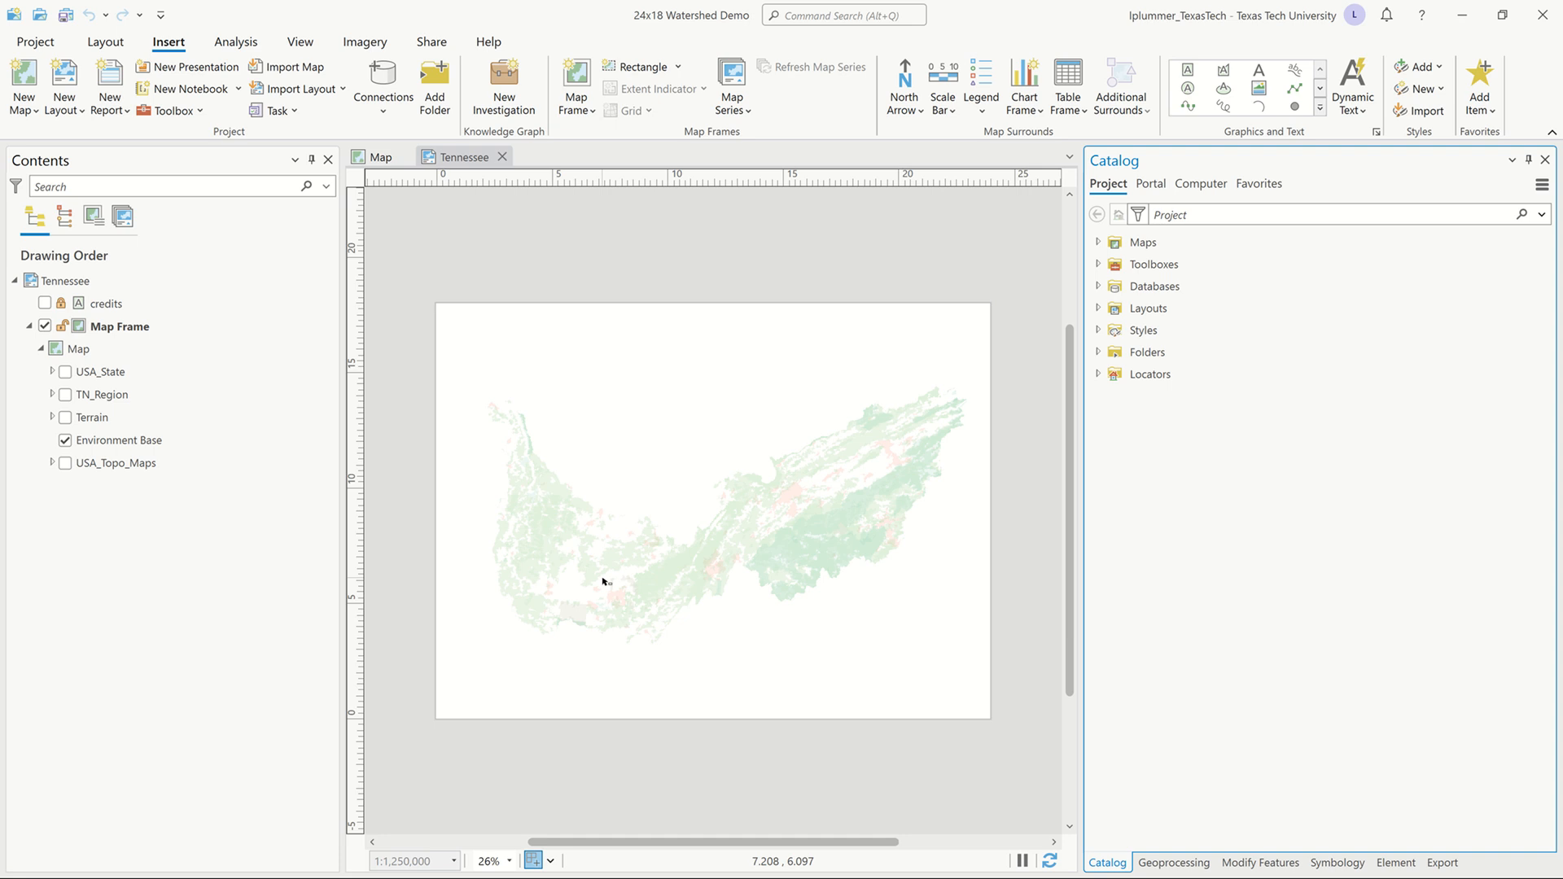
pyautogui.click(438, 43)
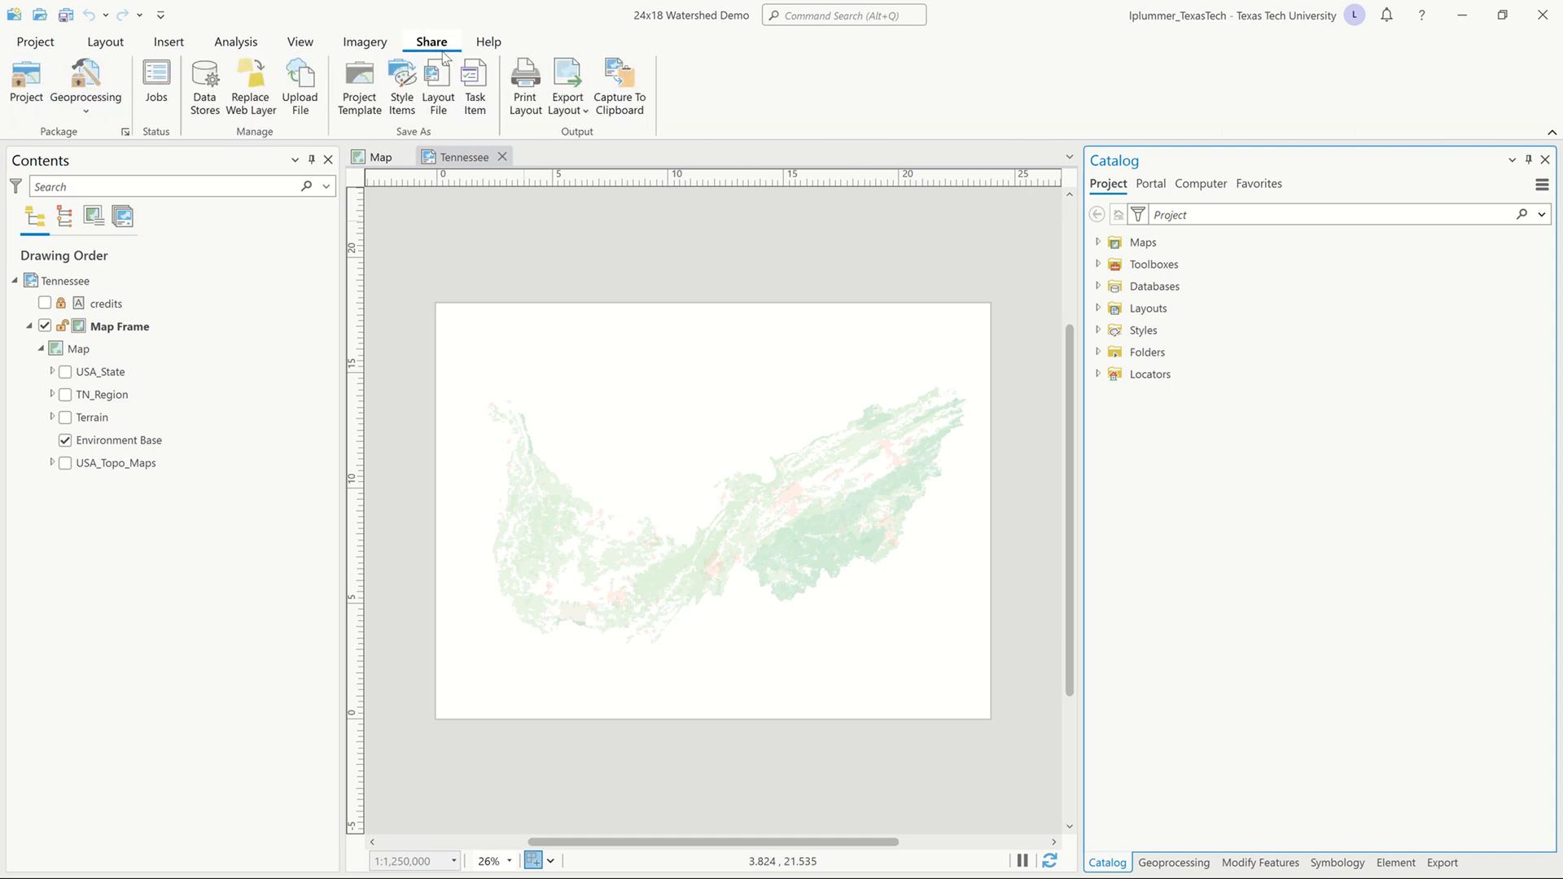
pyautogui.click(566, 91)
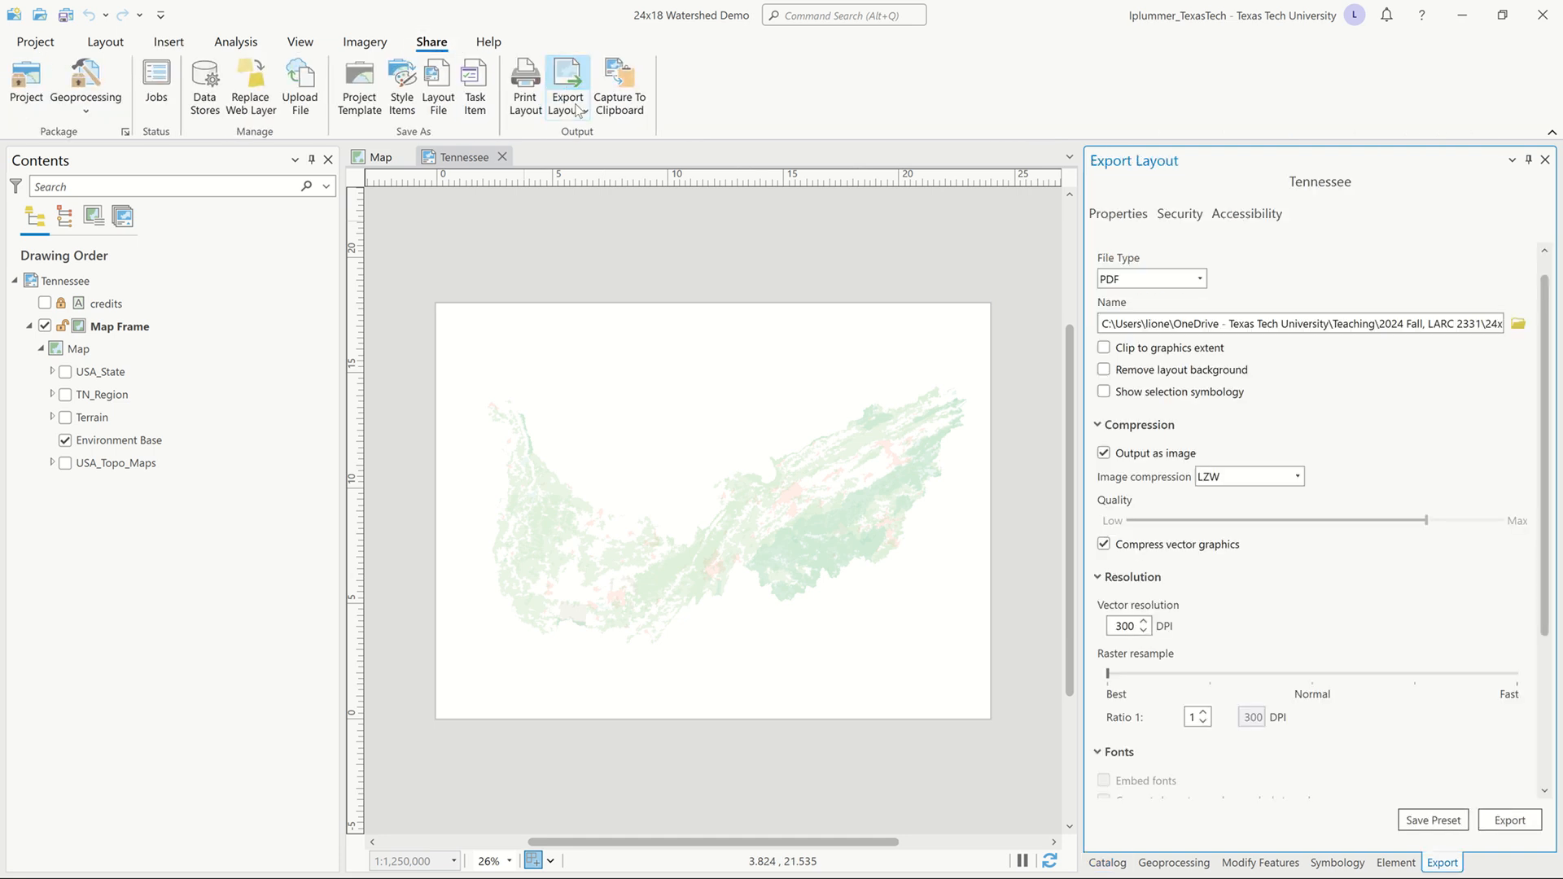
pyautogui.scroll(-5, 1197, 567)
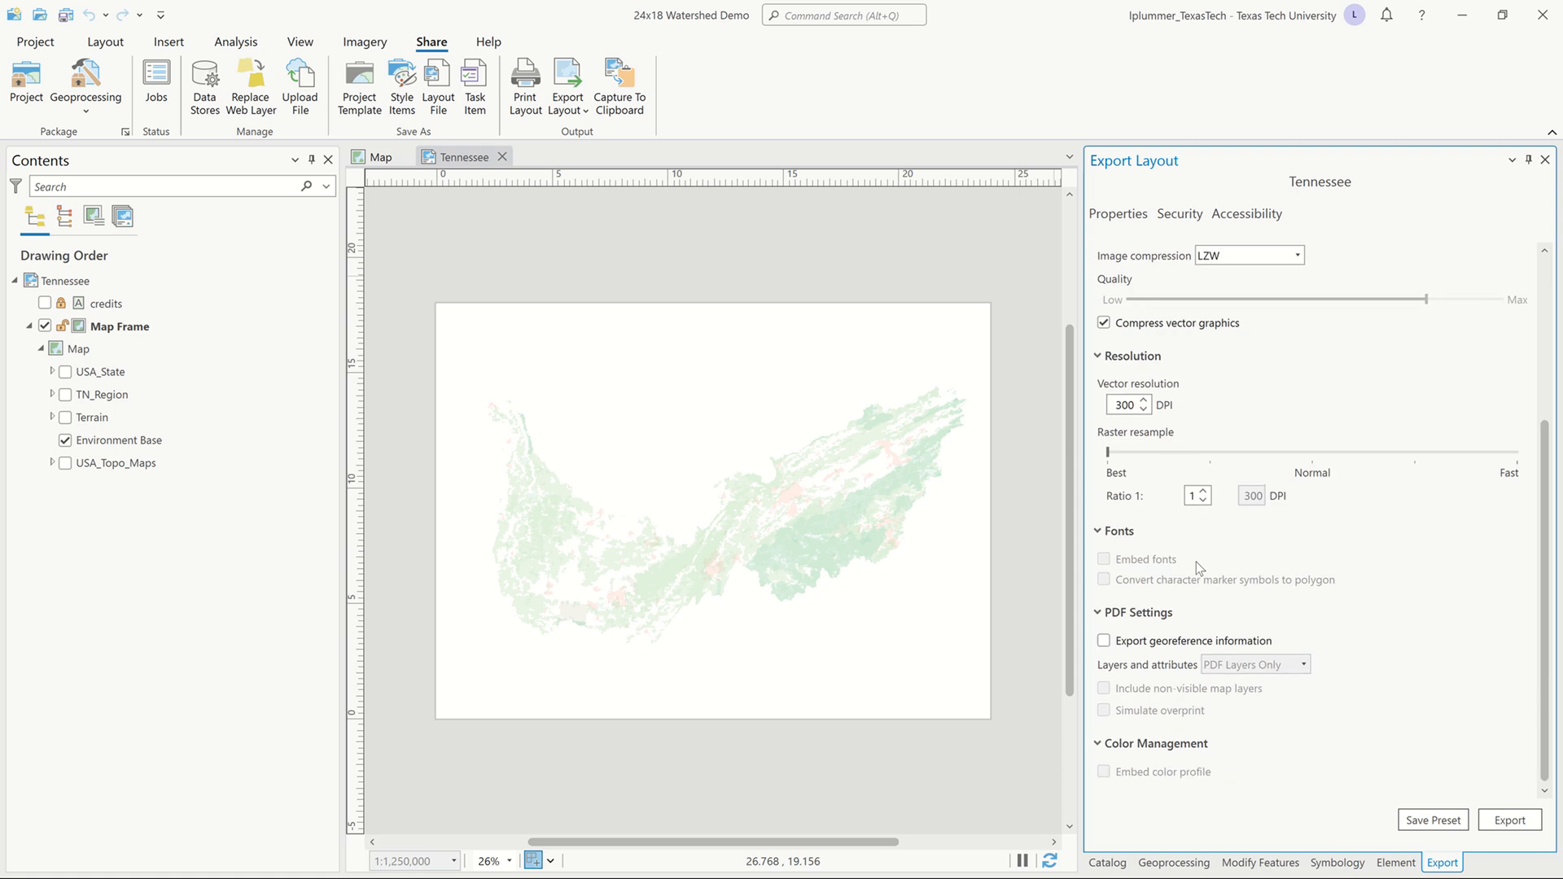
pyautogui.scroll(2, 1267, 744)
pyautogui.scroll(2, 1268, 743)
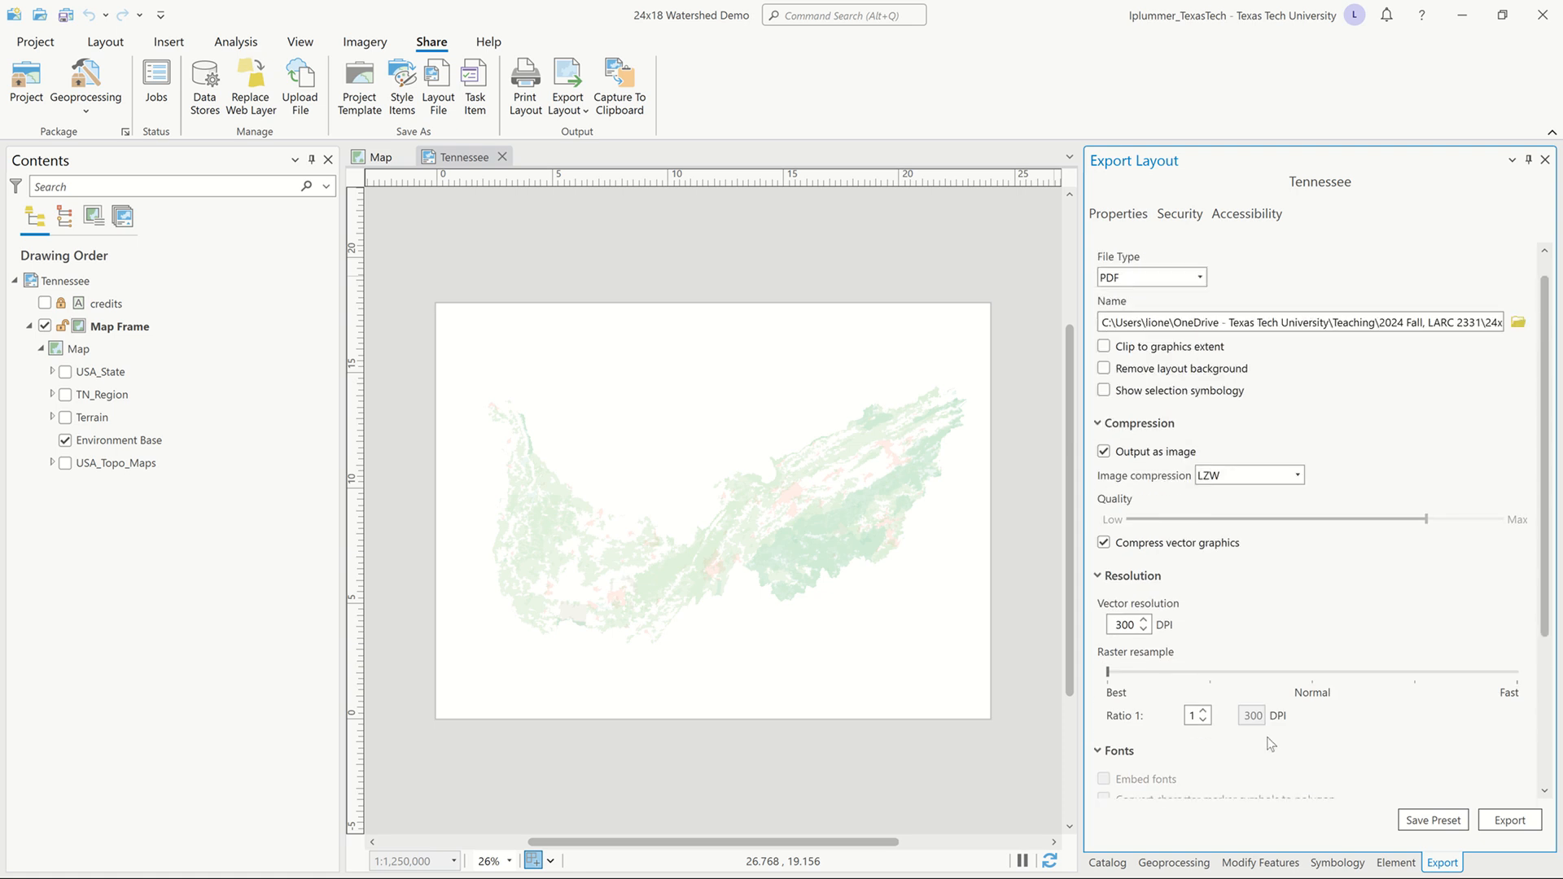
# - Export the layout as enviro base.pdf in the TN Rendering folder with the layout background removed
pyautogui.click(1518, 323)
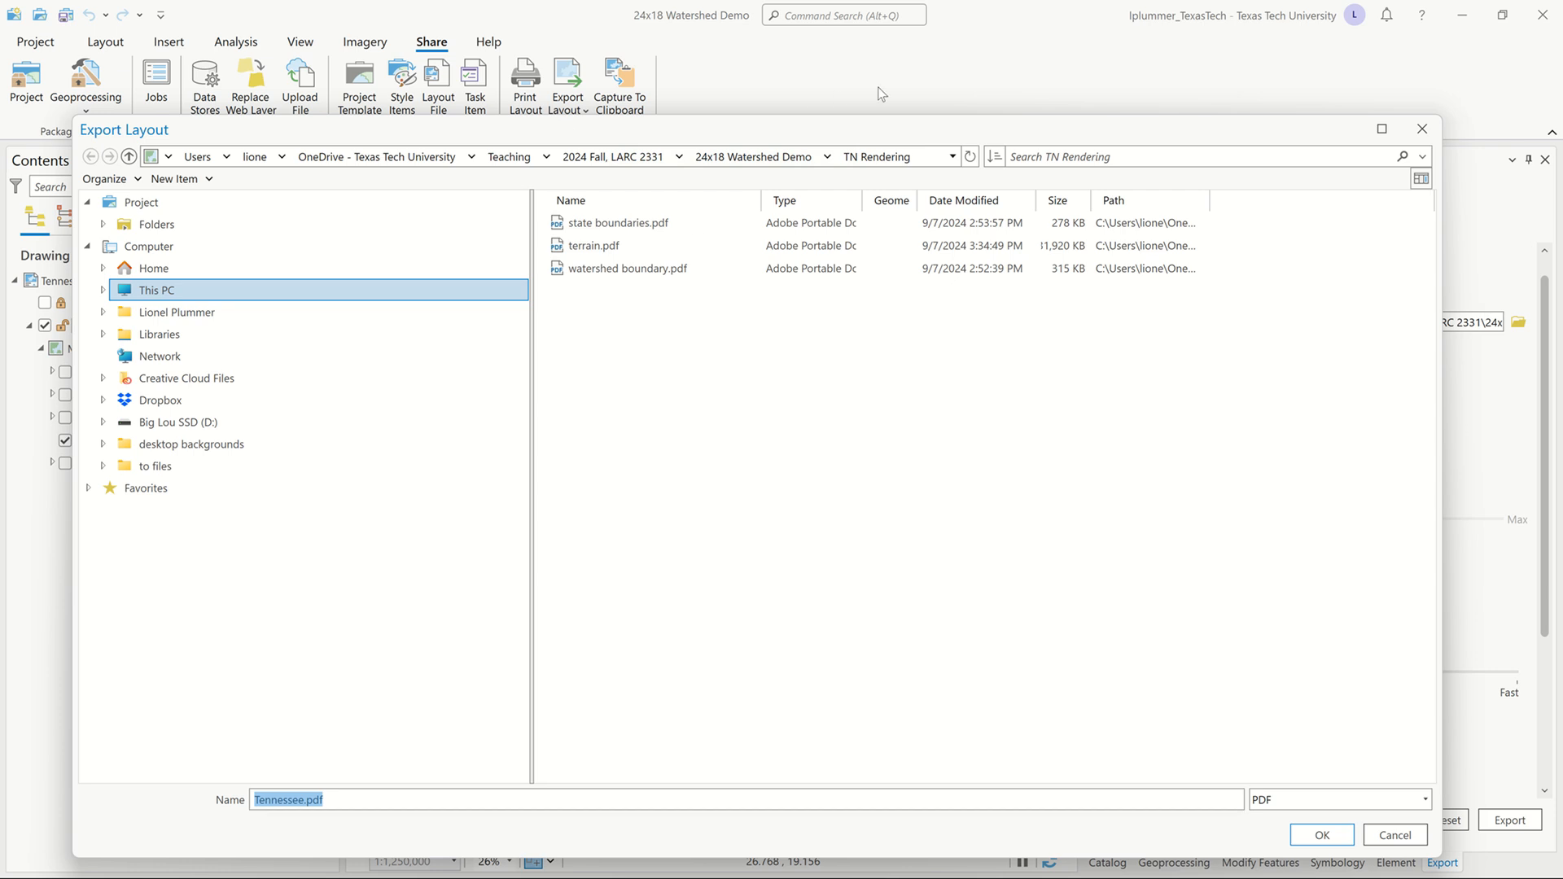
pyautogui.moveTo(763, 128); pyautogui.dragTo(960, 67)
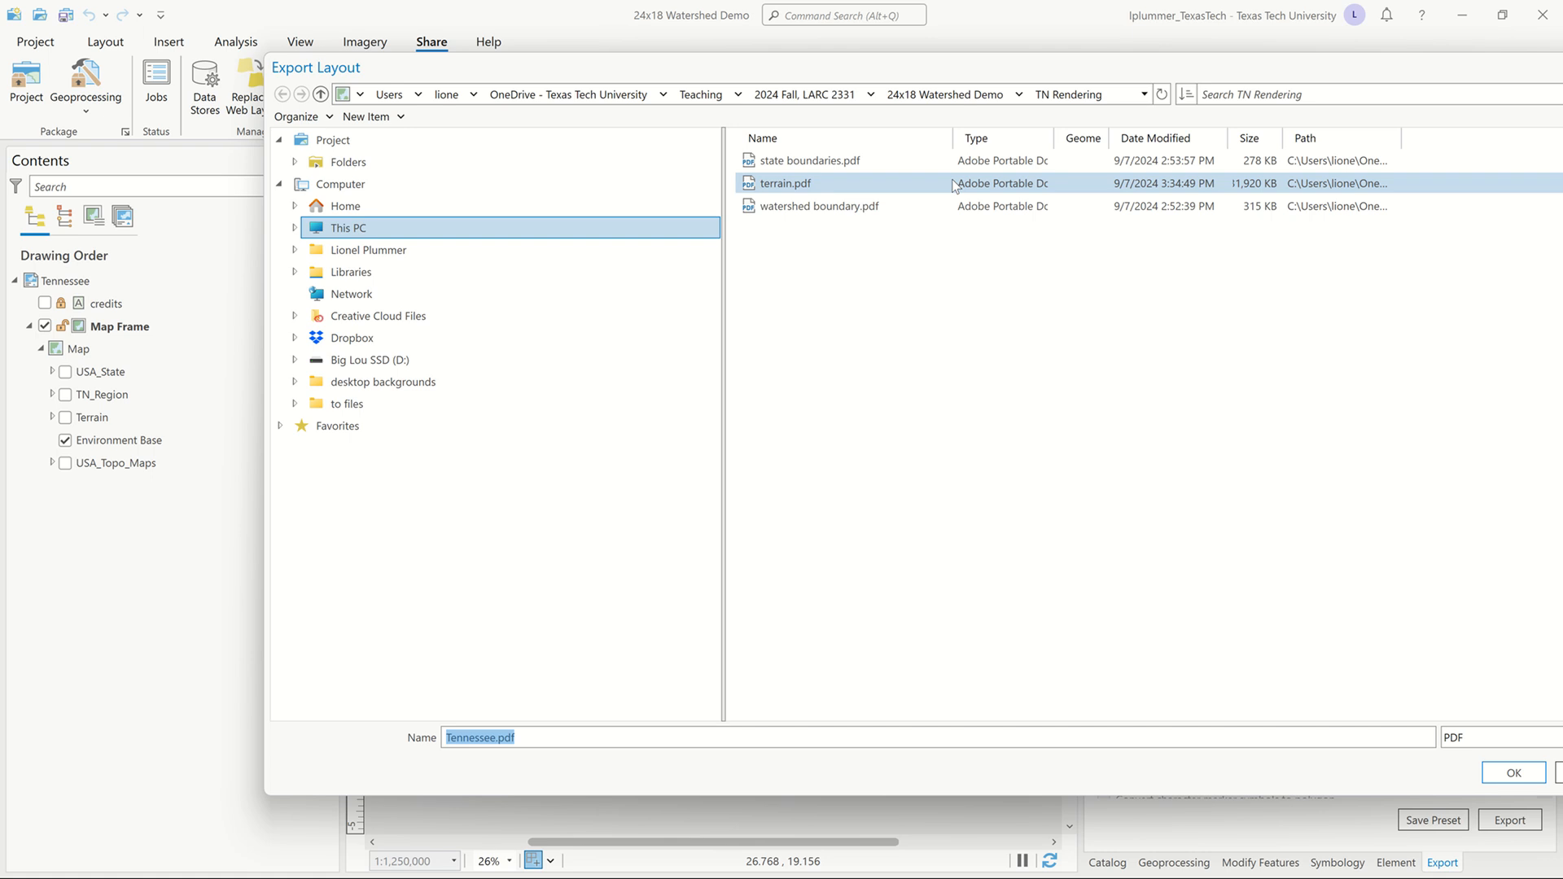
pyautogui.write('en')
pyautogui.write('vi')
pyautogui.write('o')
pyautogui.write('nment')
pyautogui.press('Return')
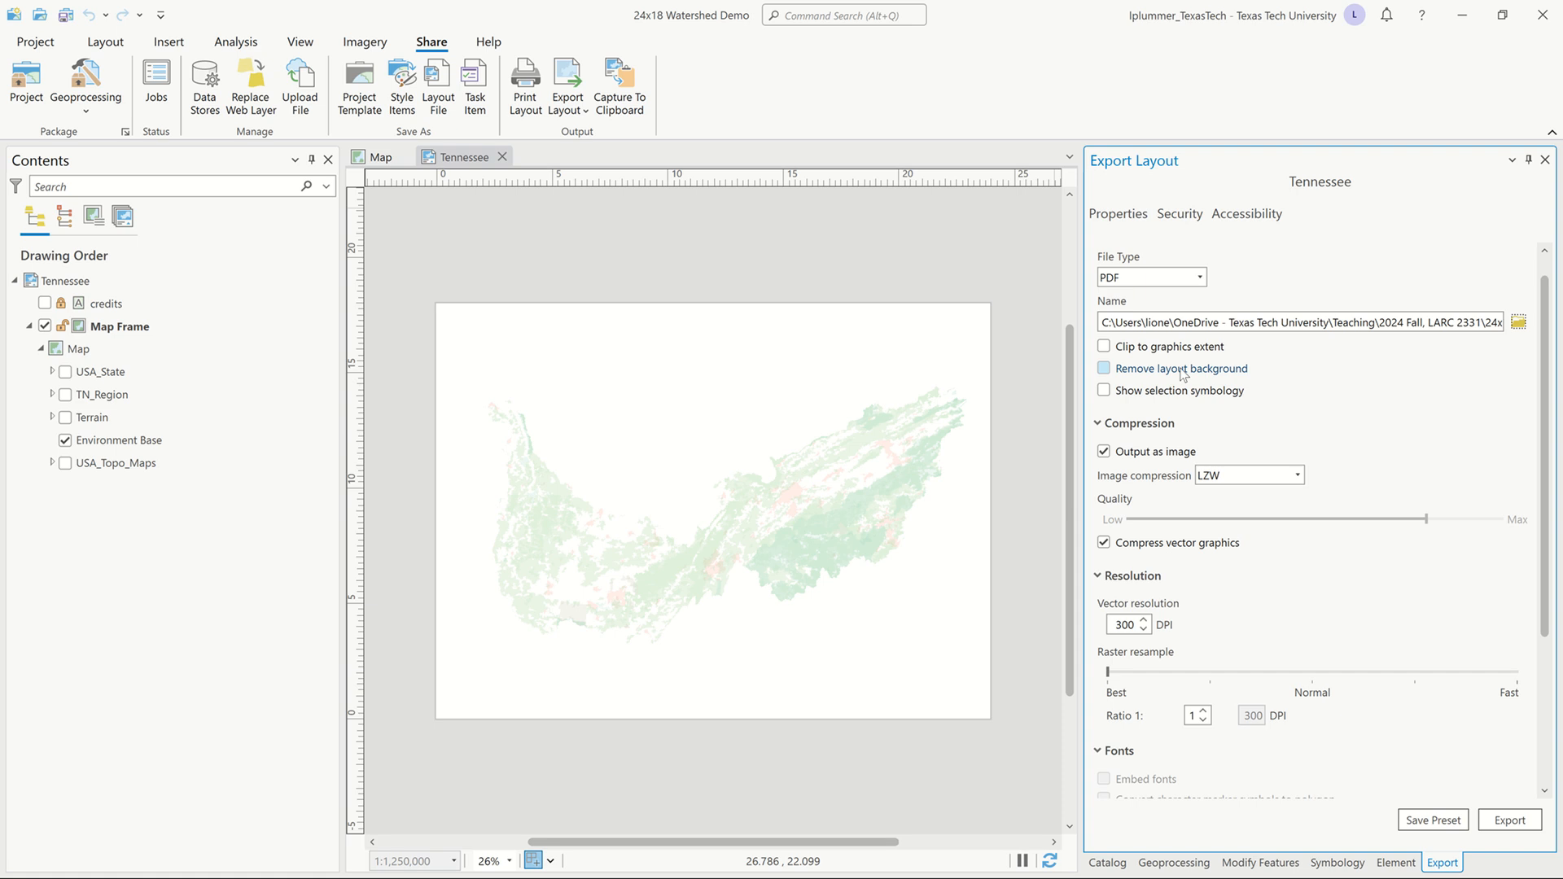
pyautogui.click(1105, 369)
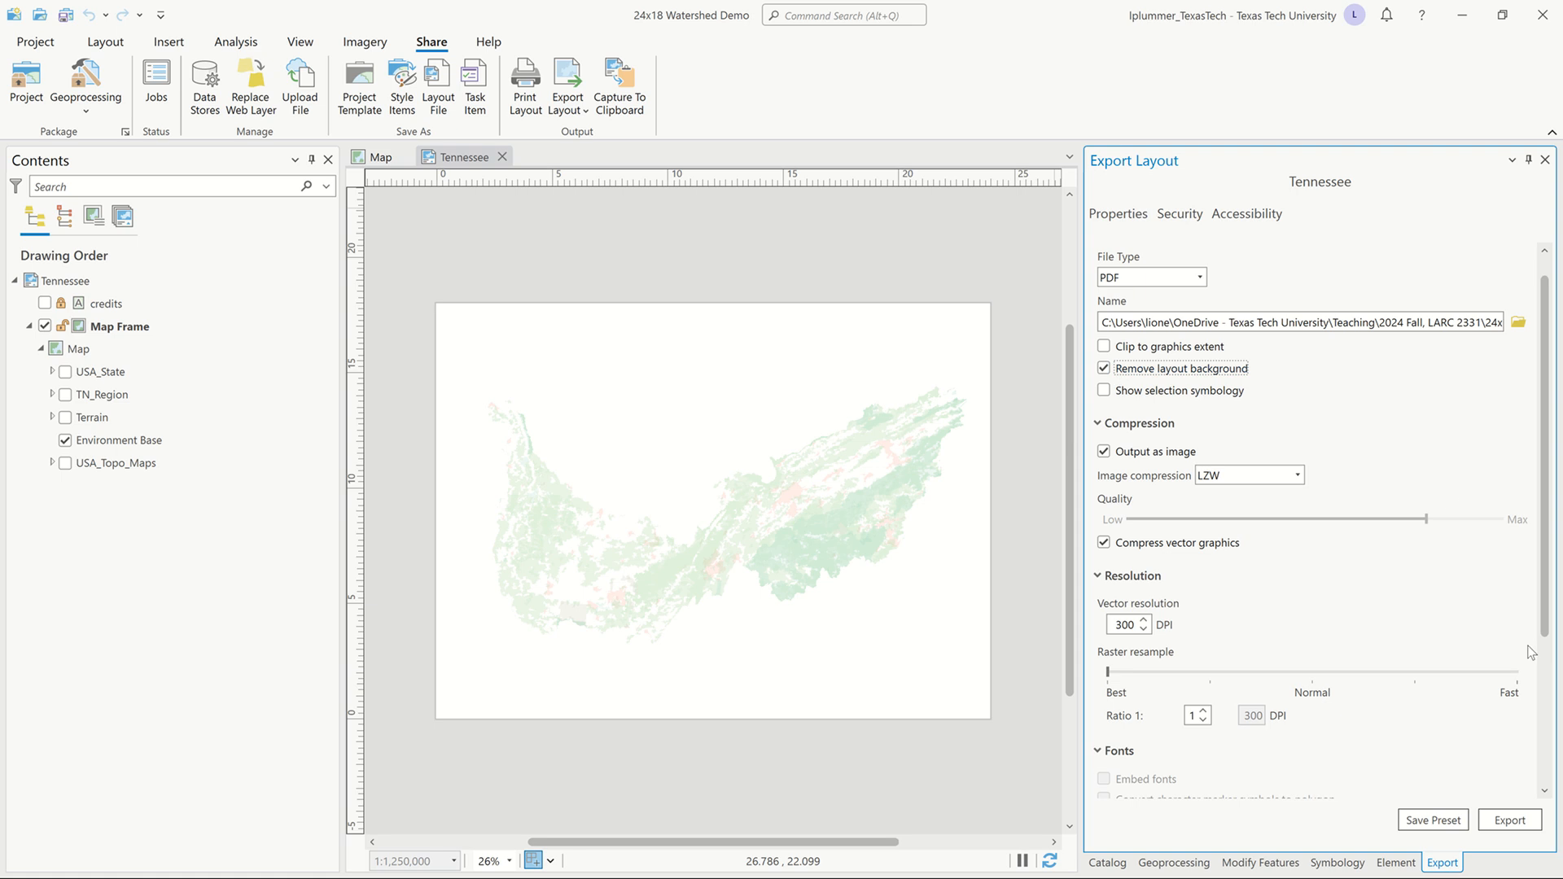
pyautogui.click(1519, 821)
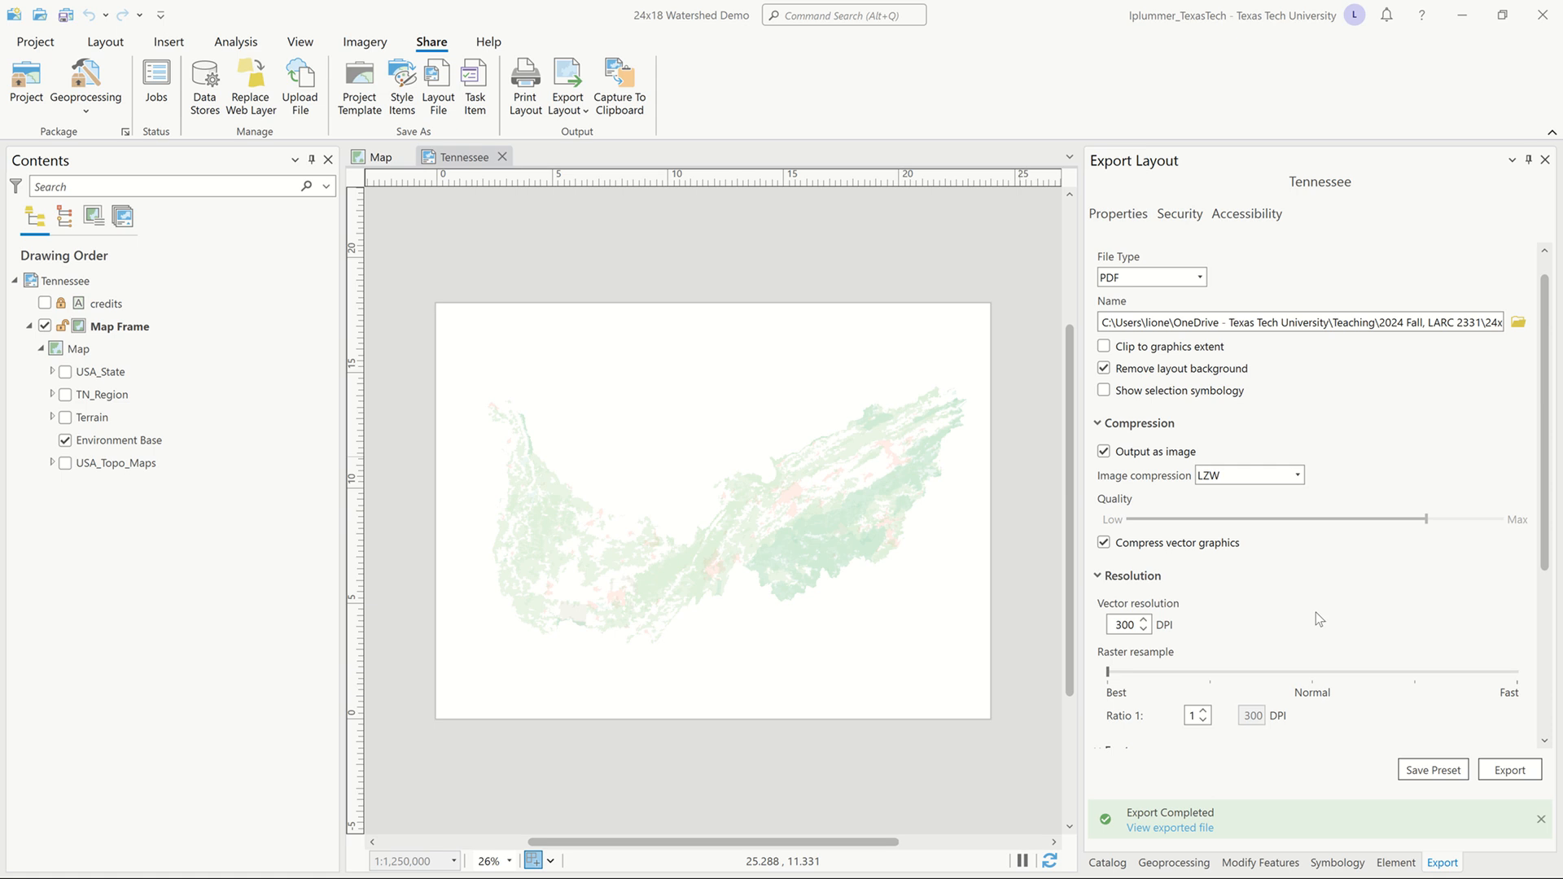
# - Turn off Environment Base, turn on USA_Topo_Maps and export the layout as a PDF named usa topo
pyautogui.click(66, 440)
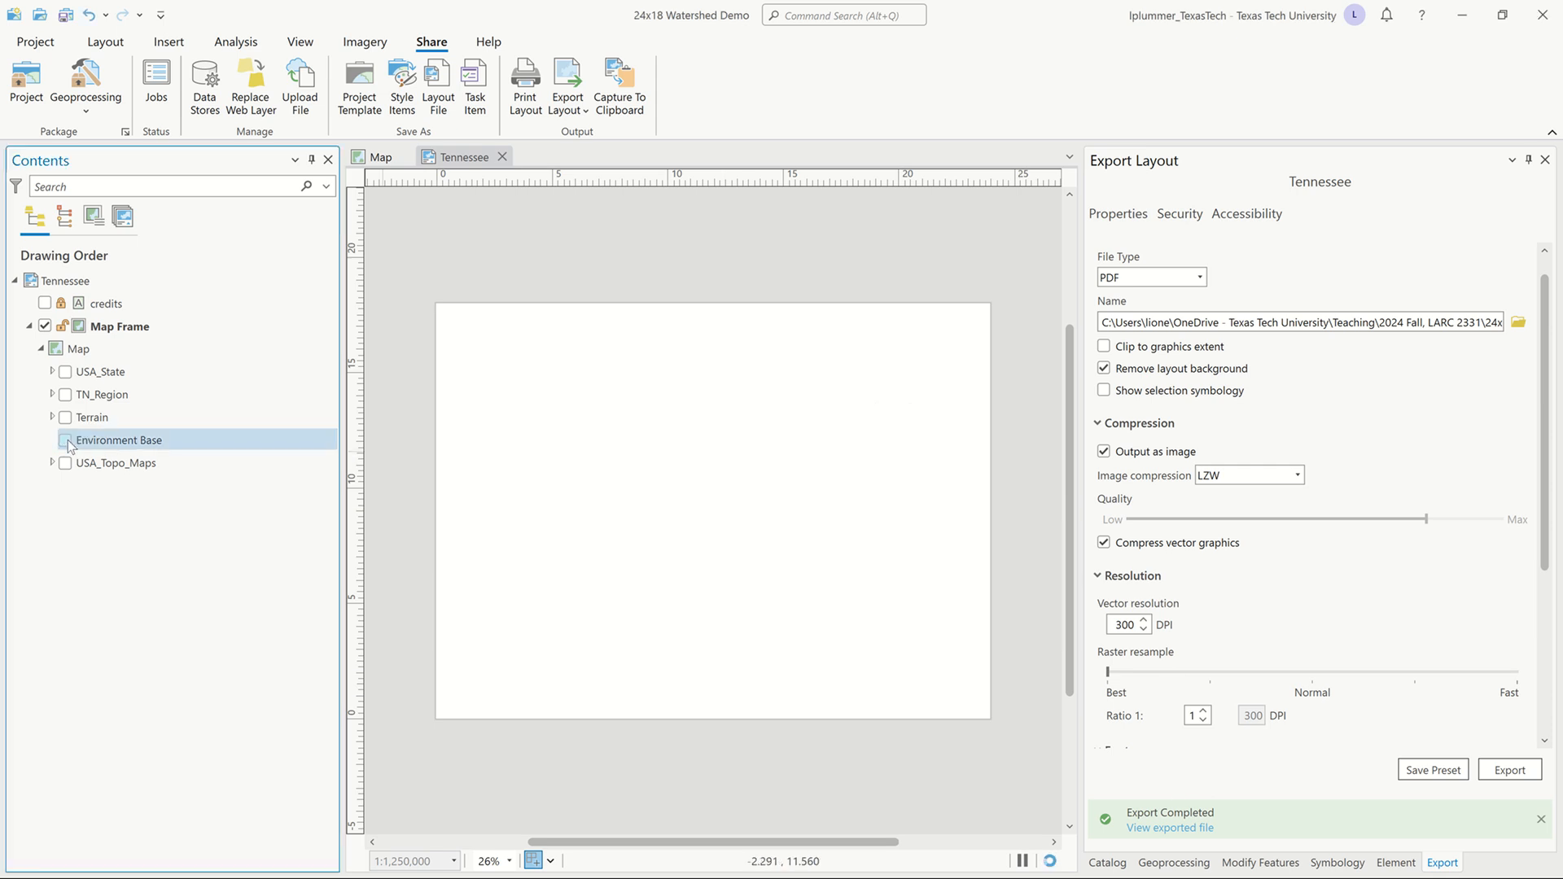
pyautogui.click(65, 463)
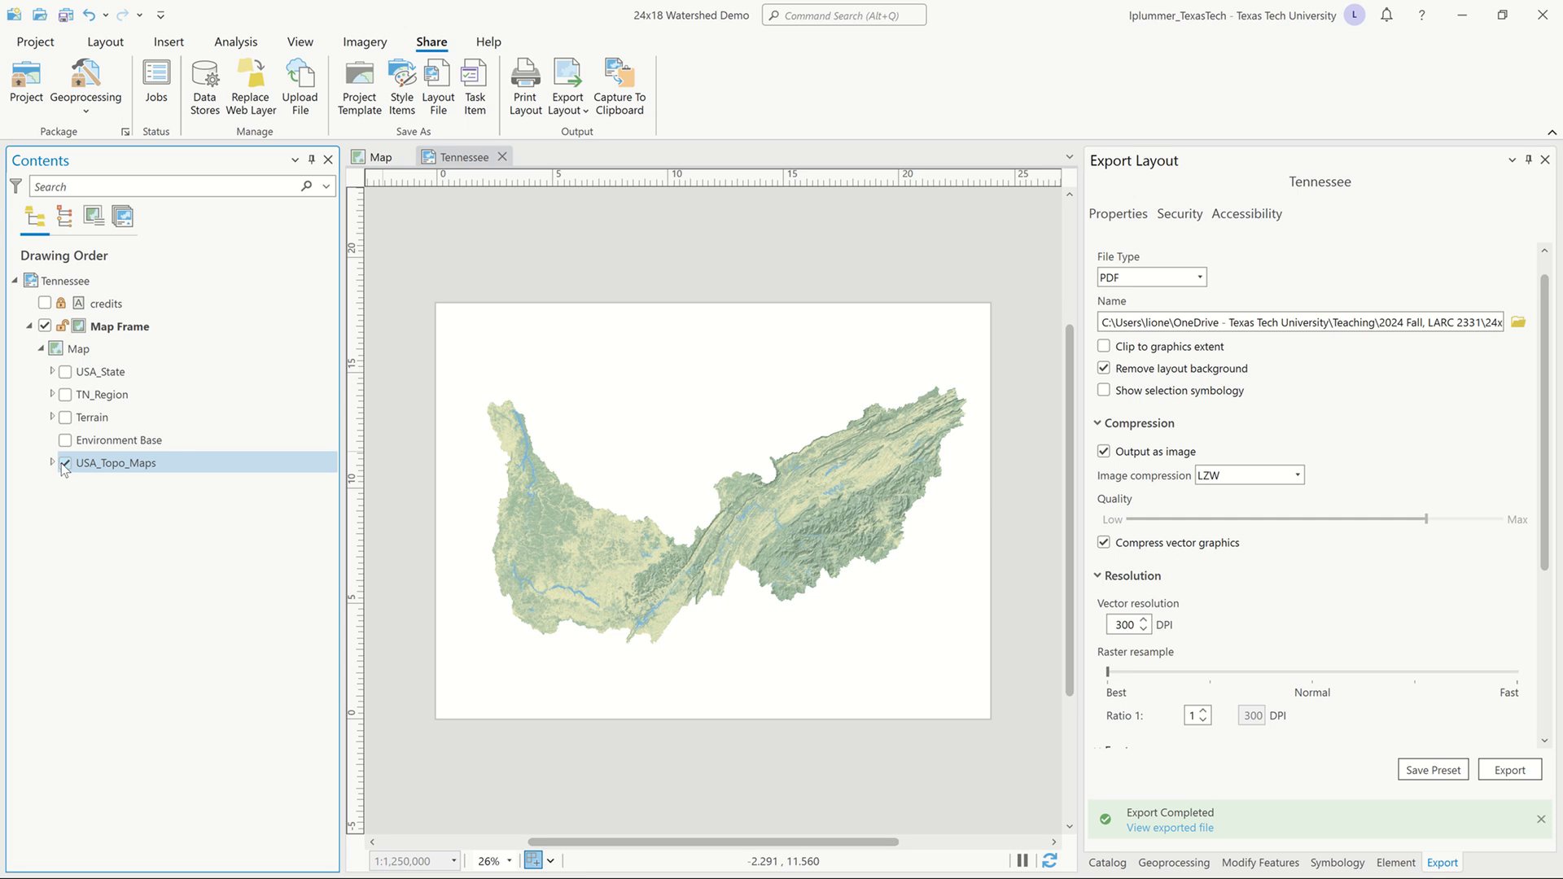
pyautogui.click(1519, 323)
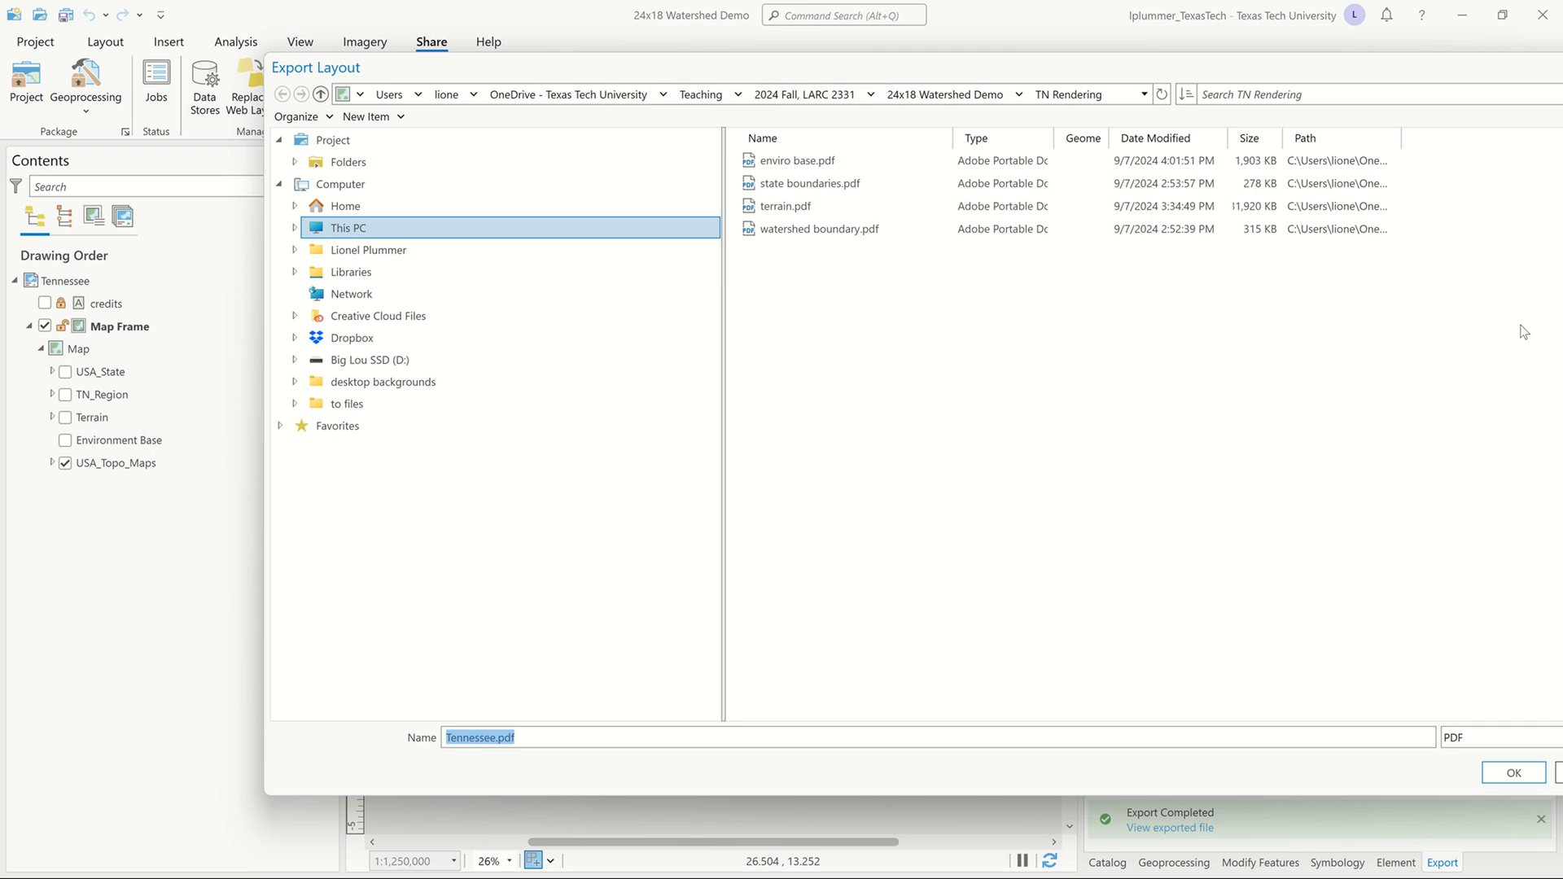
pyautogui.write('usa topo')
pyautogui.press('Return')
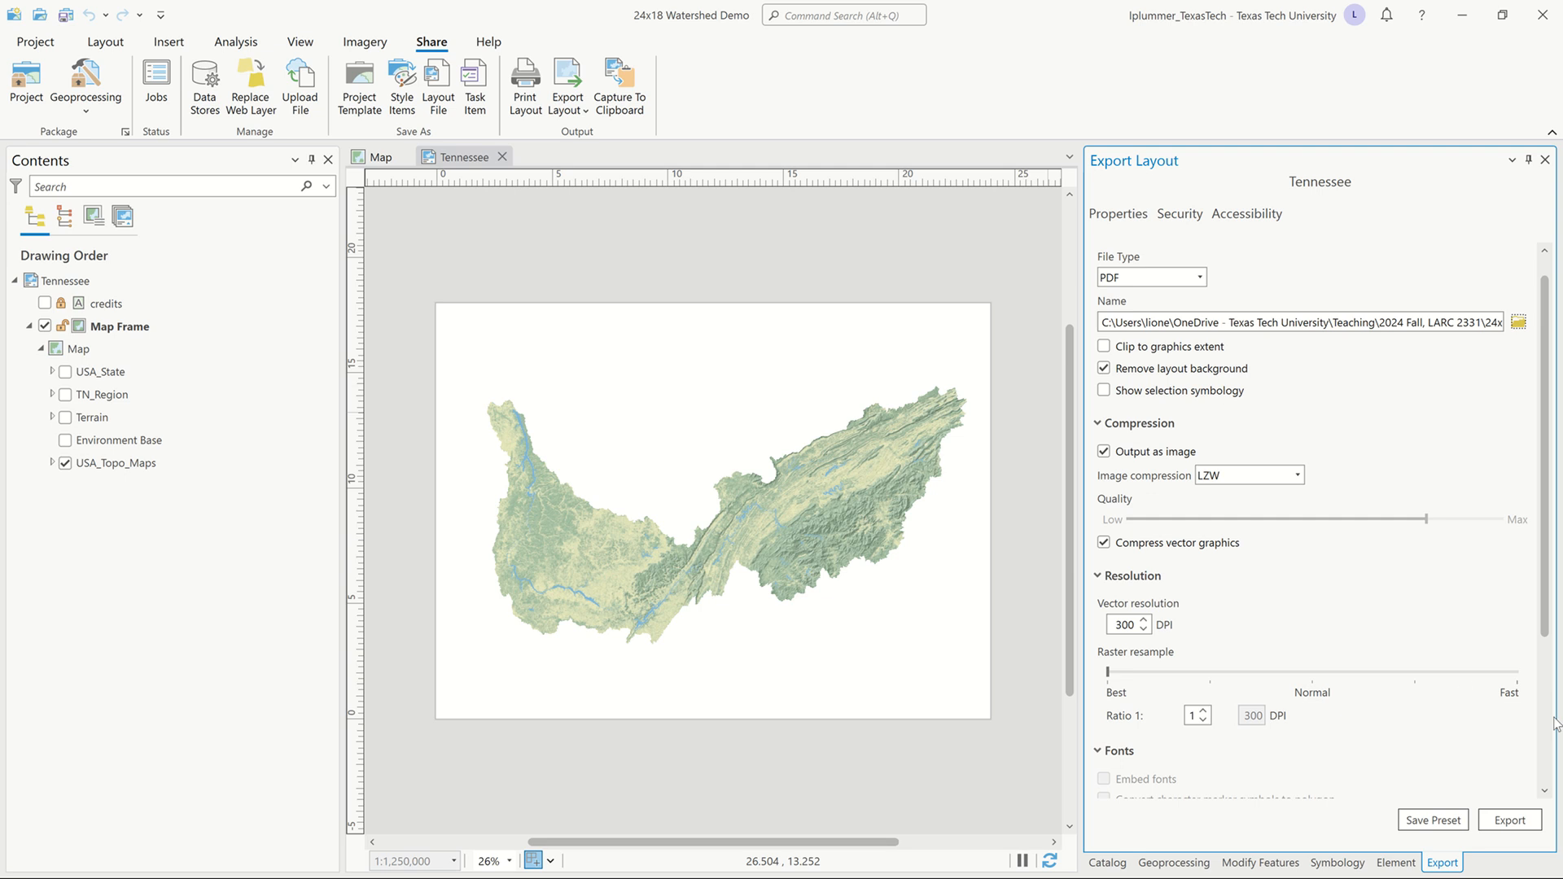
pyautogui.click(1510, 820)
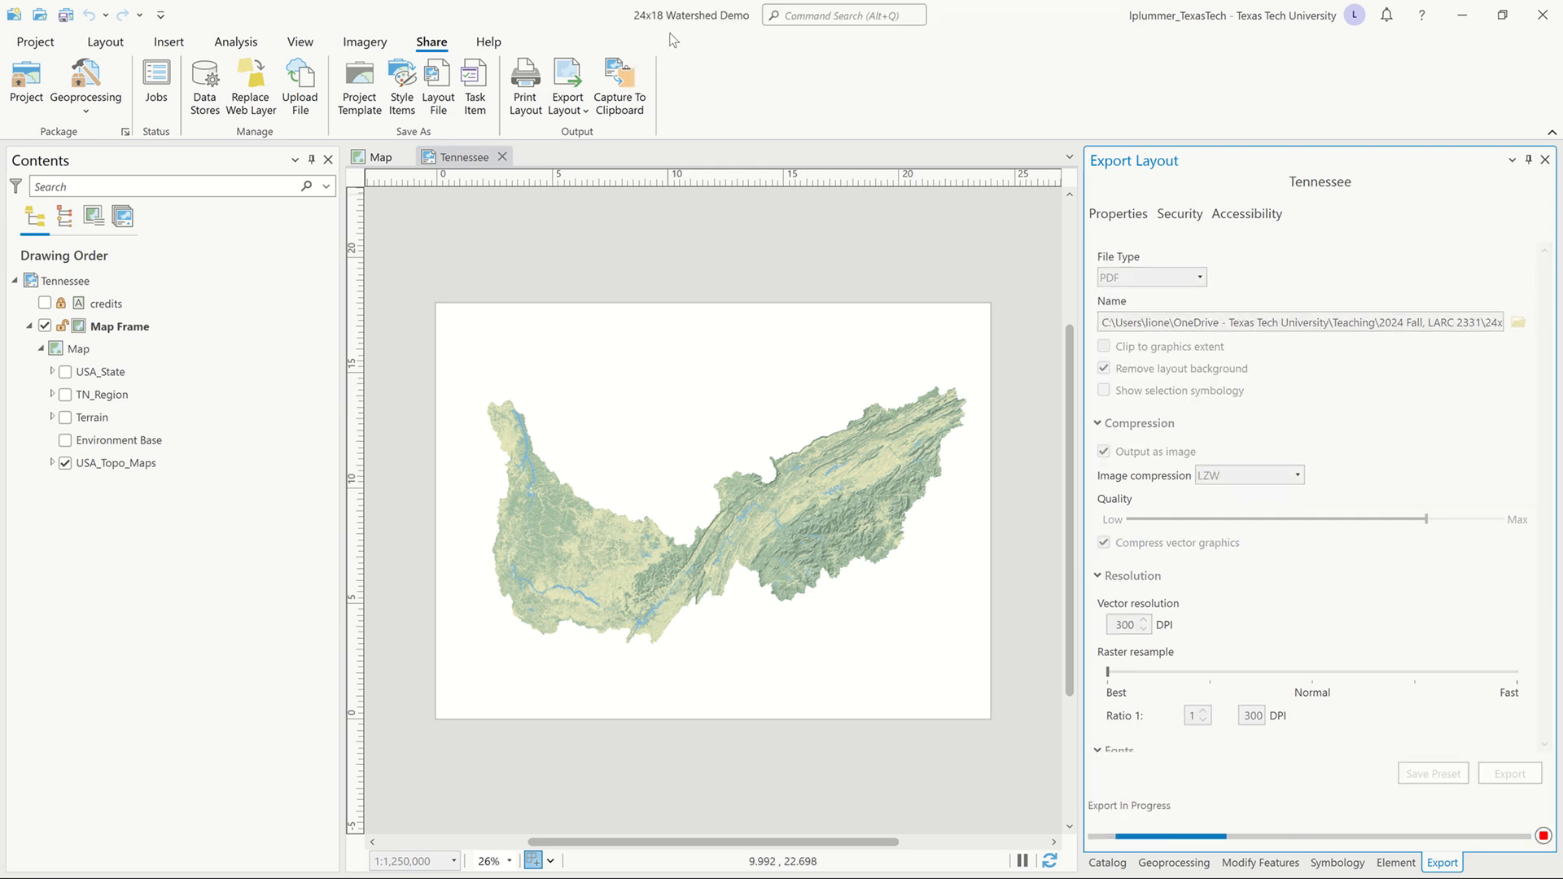
pyautogui.moveTo(661, 31)
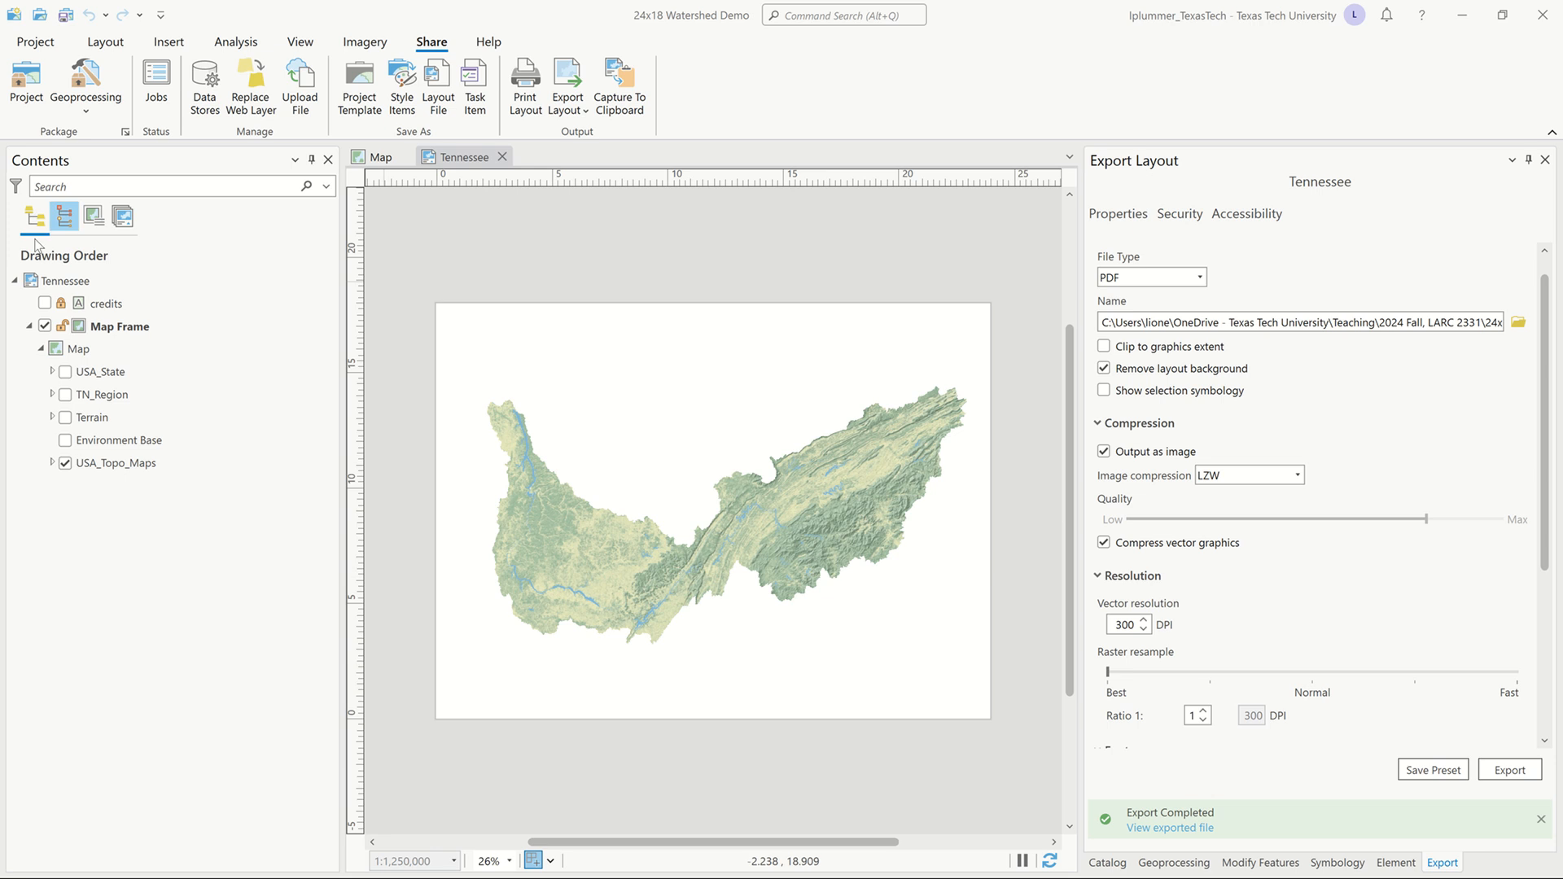
pyautogui.click(64, 396)
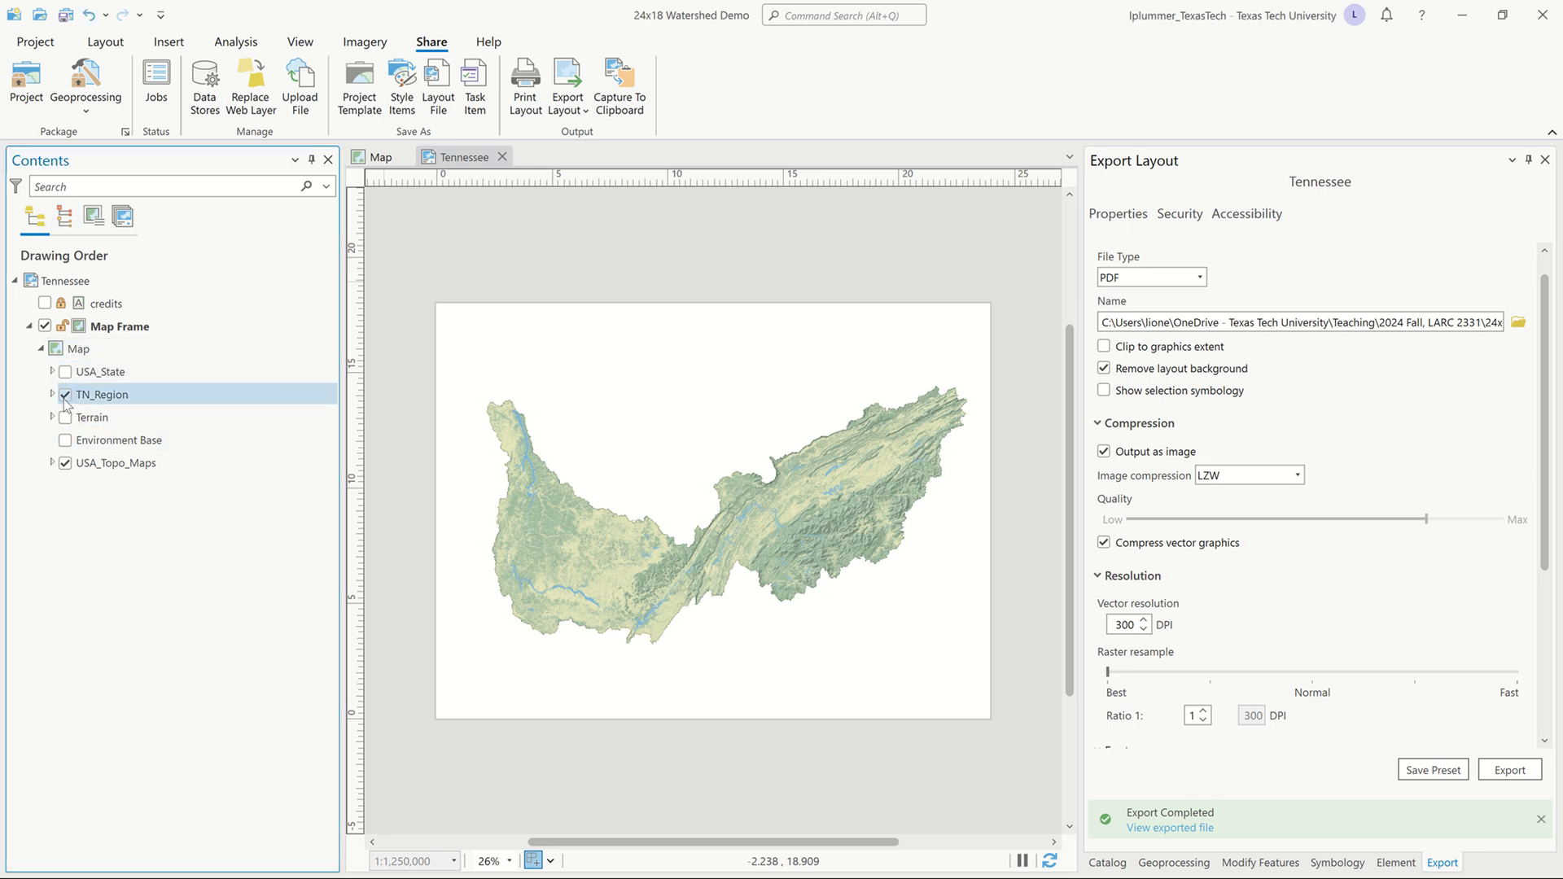
pyautogui.click(58, 398)
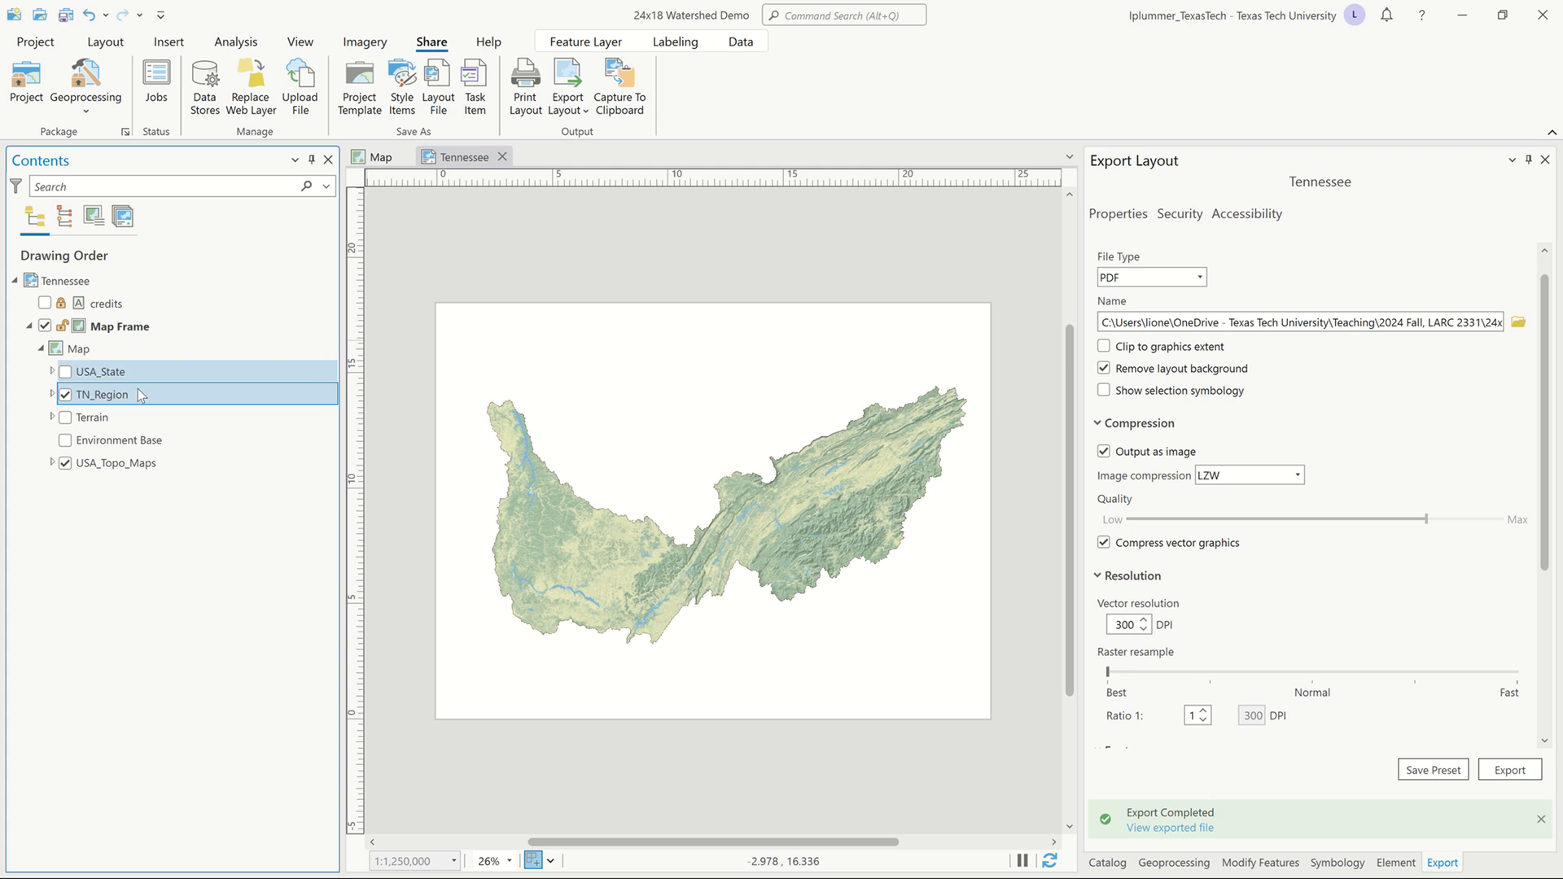
pyautogui.click(66, 397)
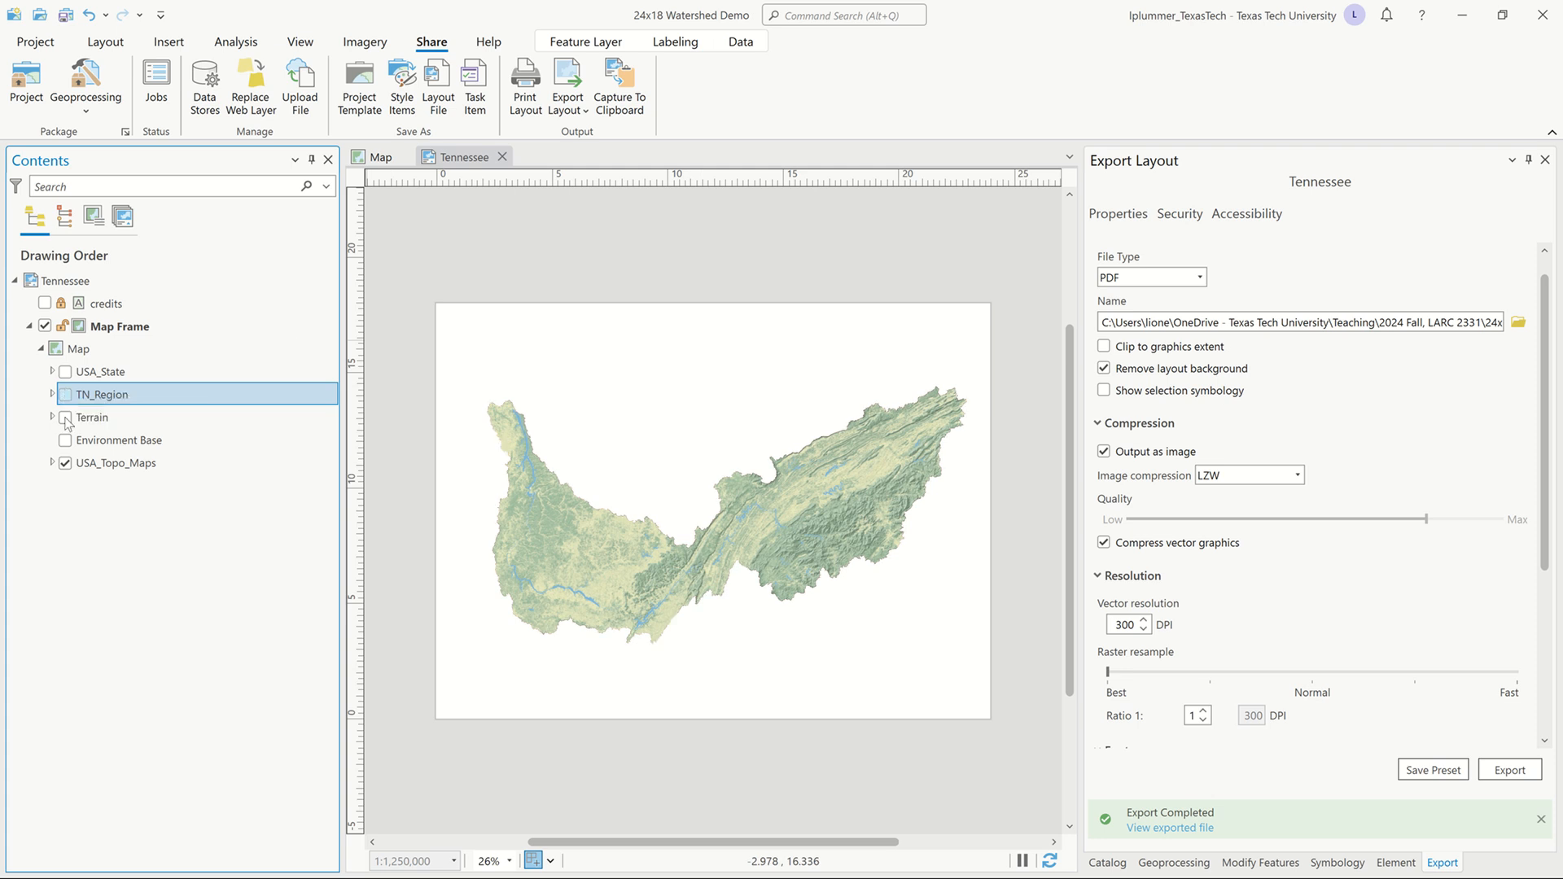
# - Turn off the USA_Topo_Maps layer and search the Living Atlas for NHD
pyautogui.click(66, 463)
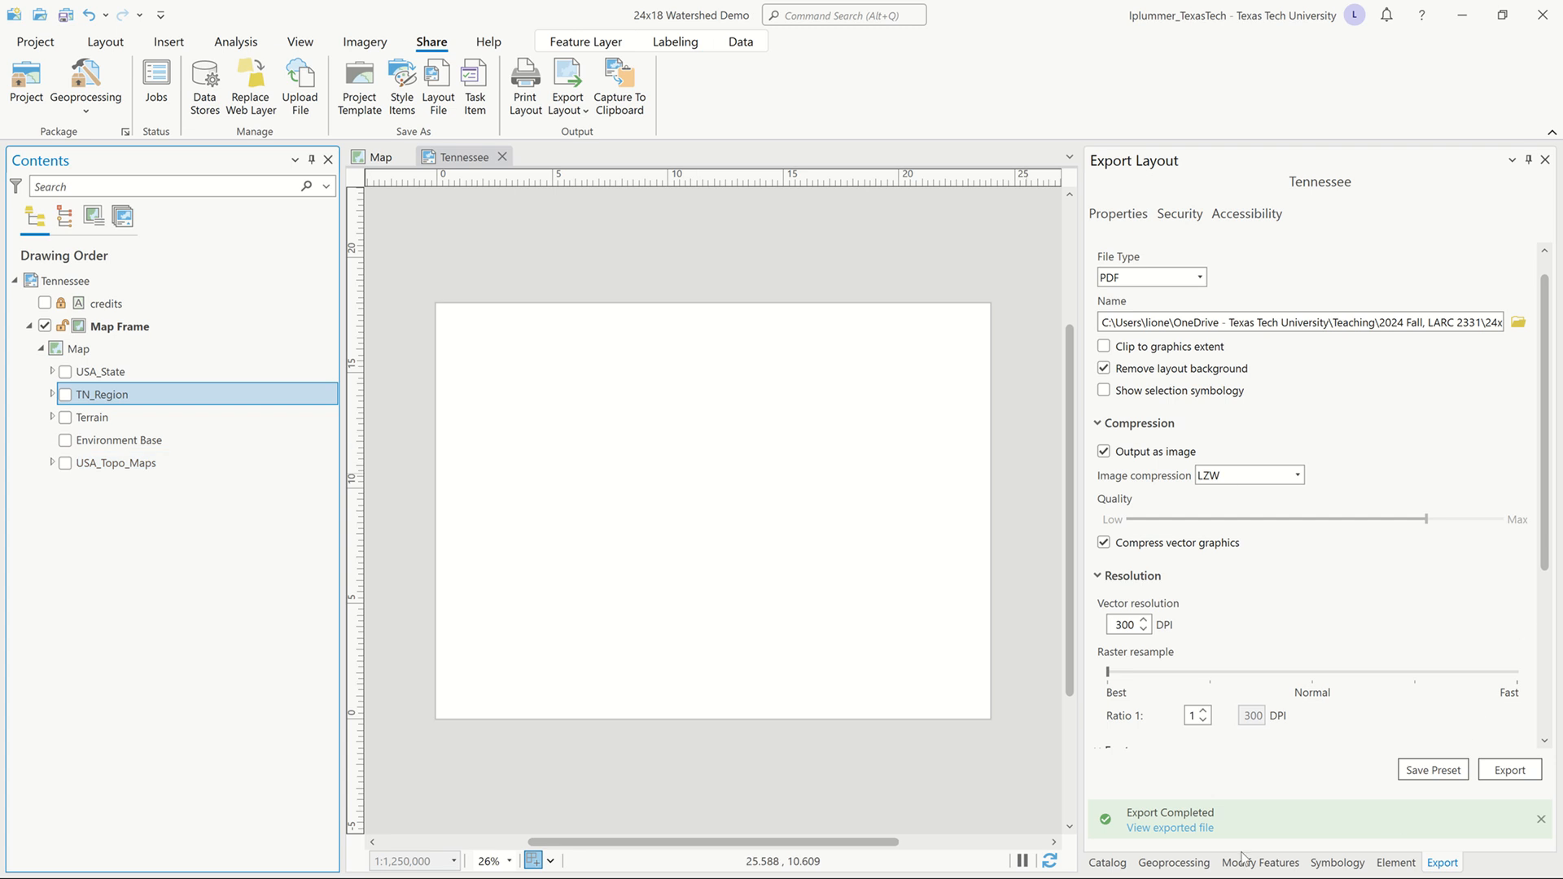
pyautogui.click(1106, 862)
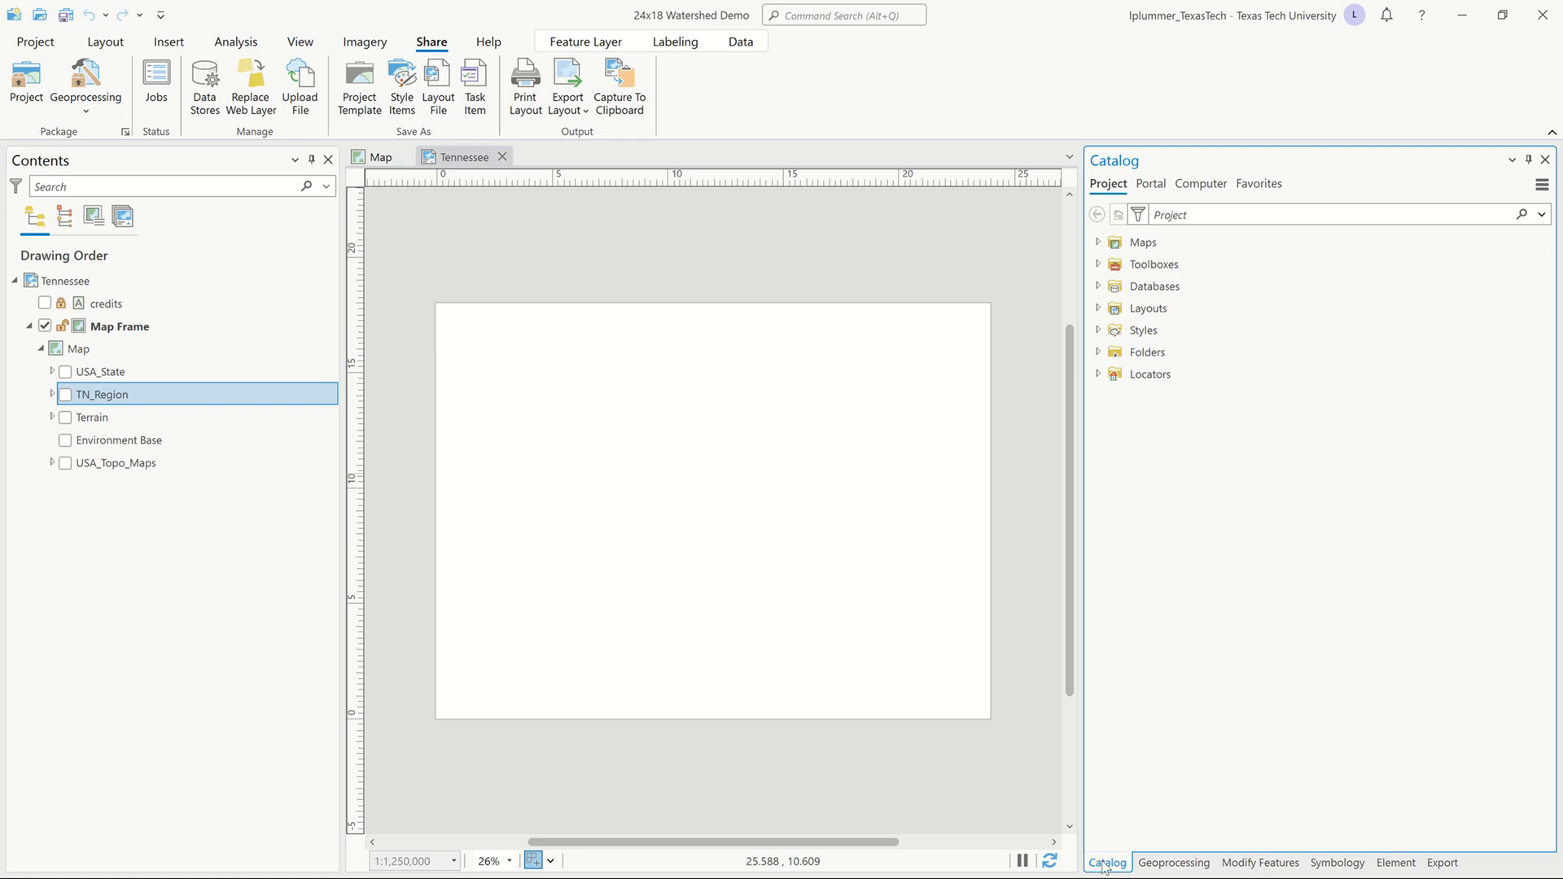
pyautogui.click(1151, 186)
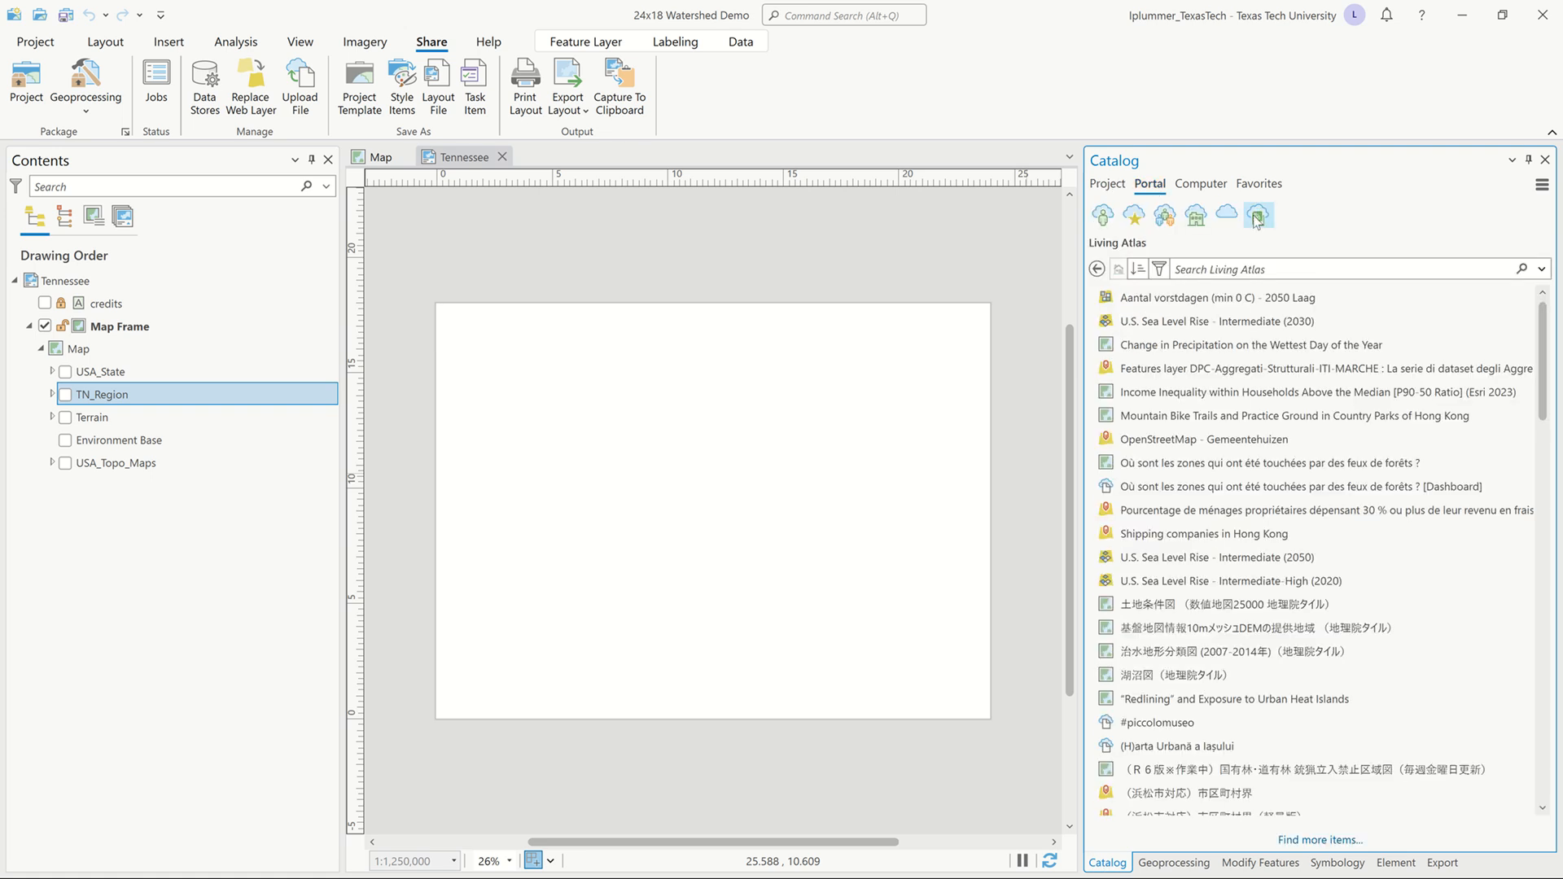
pyautogui.click(1223, 269)
pyautogui.write('NHD')
pyautogui.press('Return')
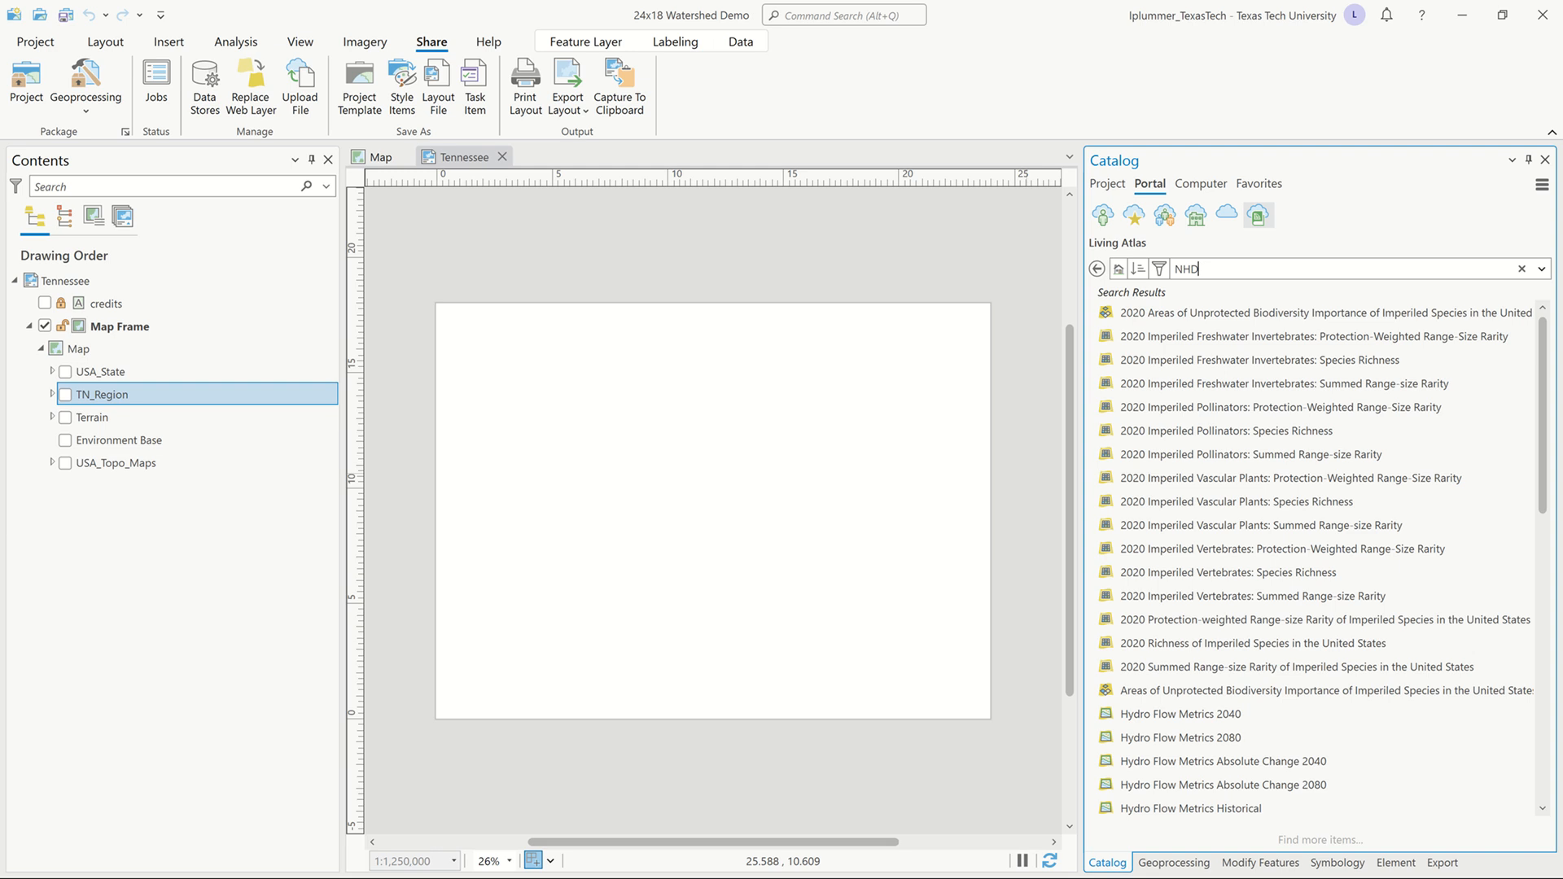
# - Add the National Hydrography Dataset Plus Version 2.1 feature layer to the current map and turn the layer off
pyautogui.scroll(-4, 1351, 616)
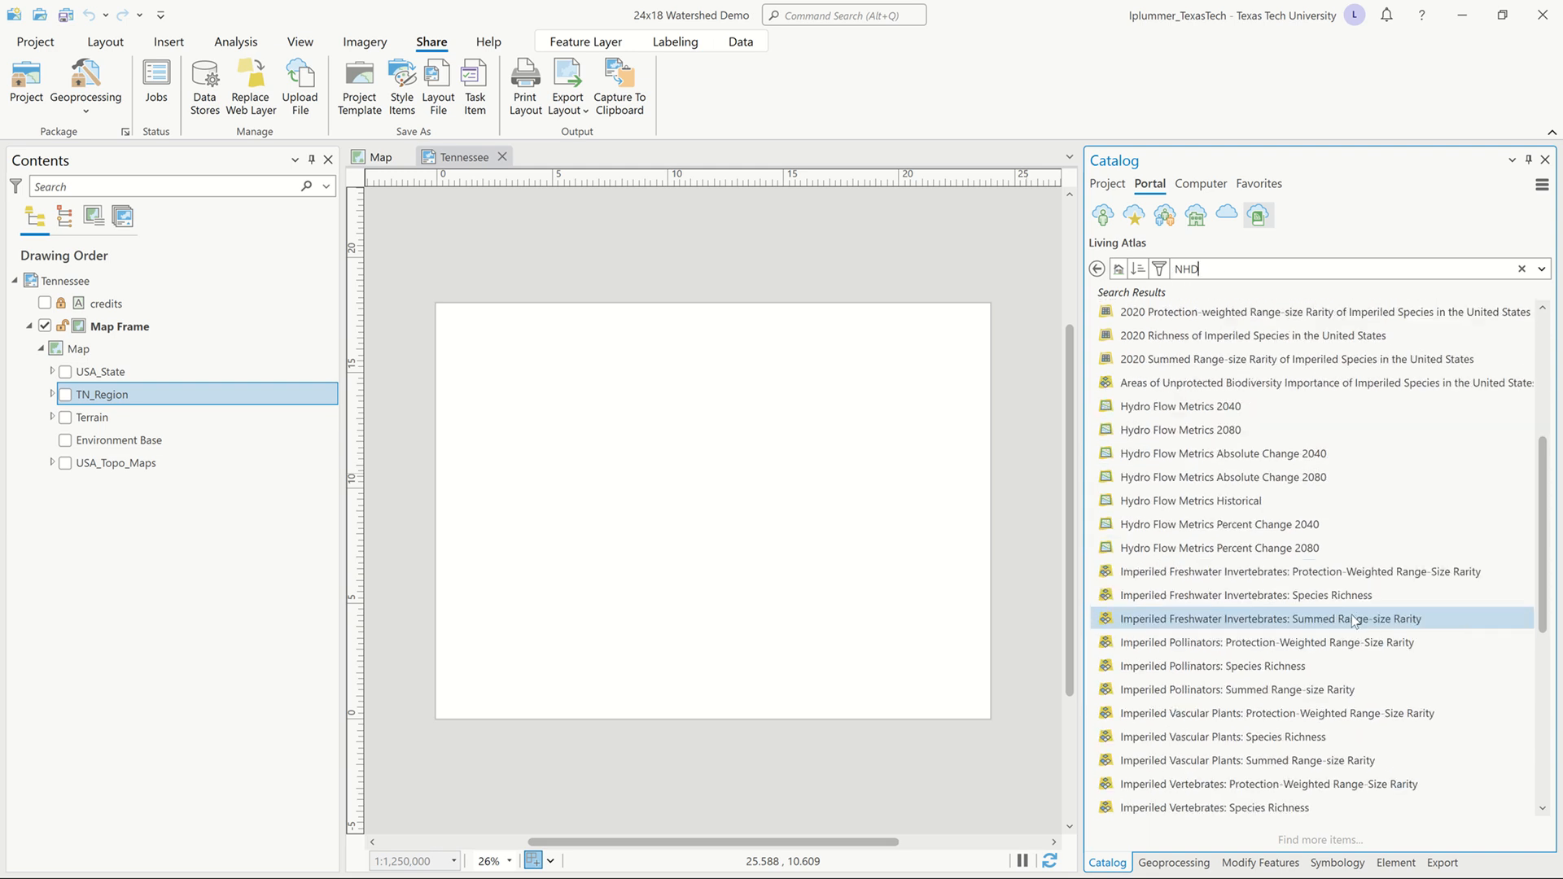
pyautogui.scroll(-4, 1351, 619)
pyautogui.moveTo(1339, 640)
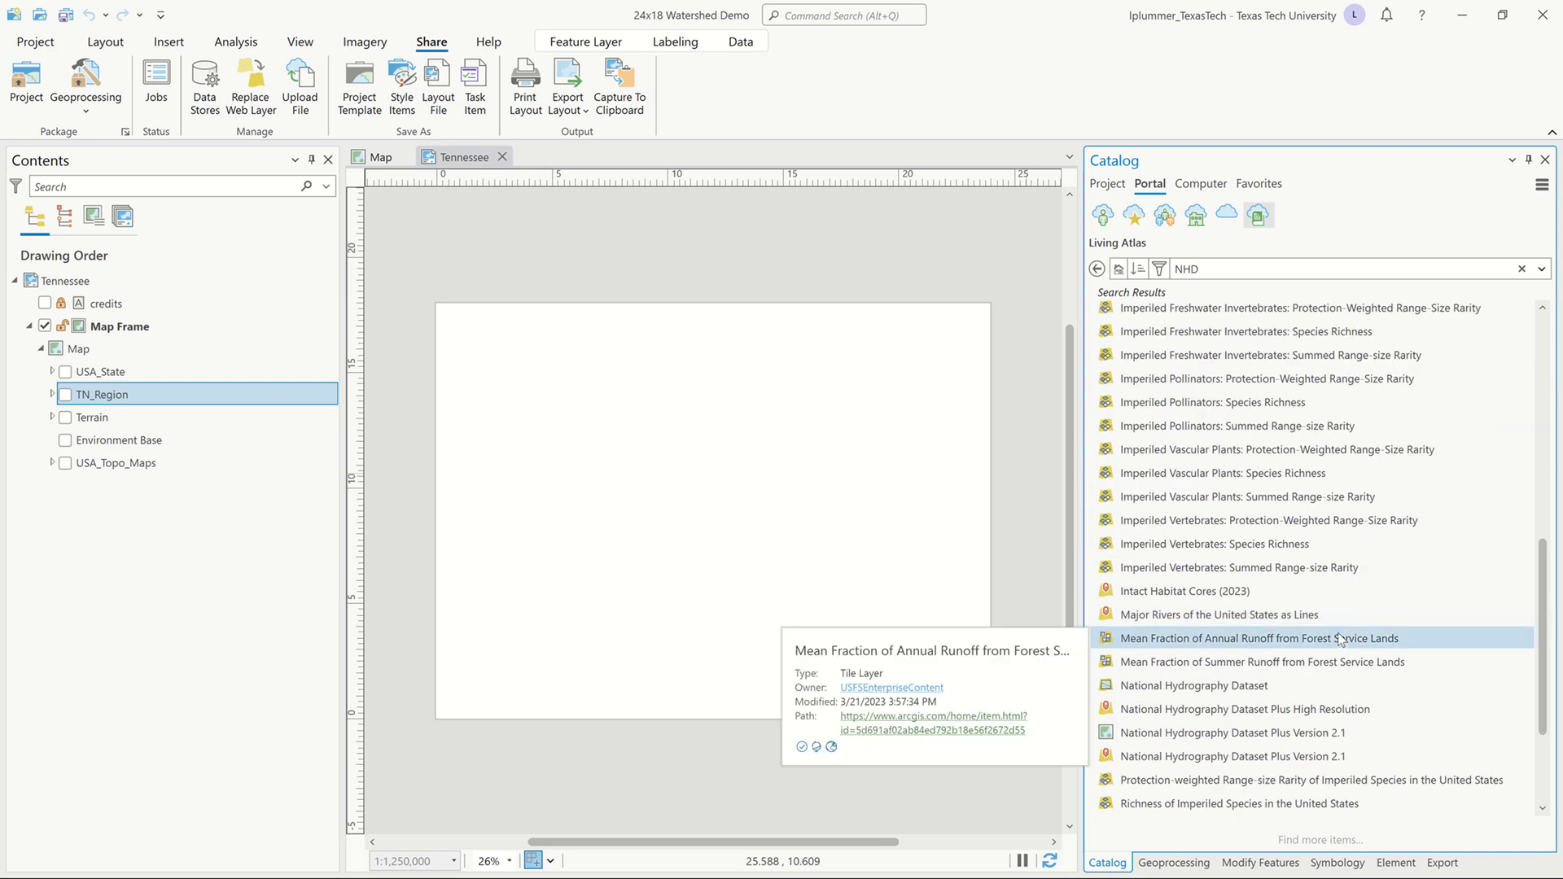
pyautogui.scroll(-2, 1339, 639)
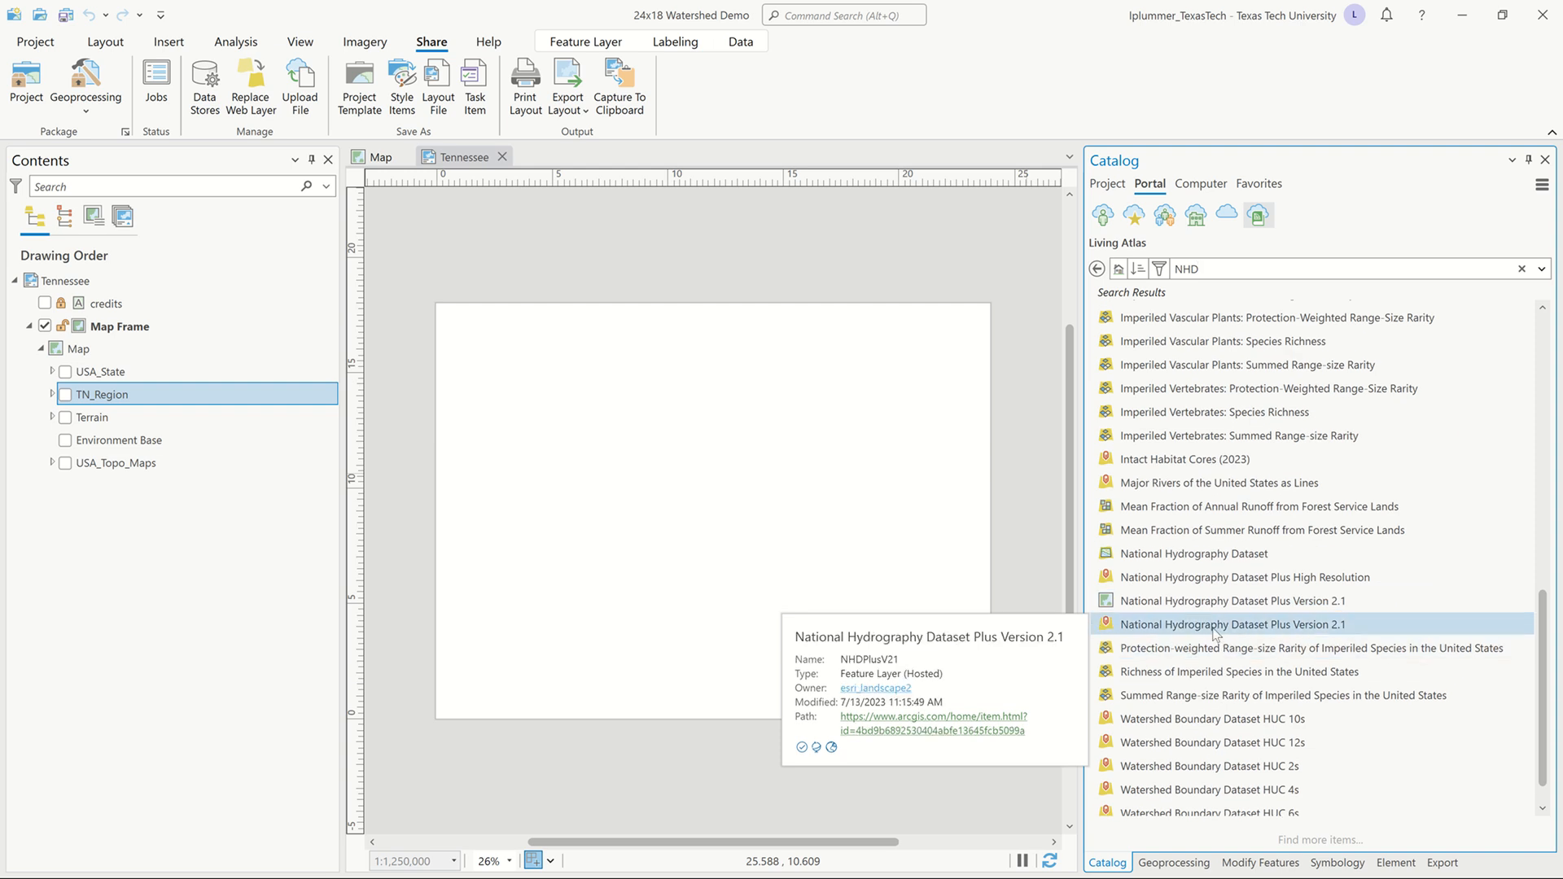
pyautogui.rightClick(1332, 625)
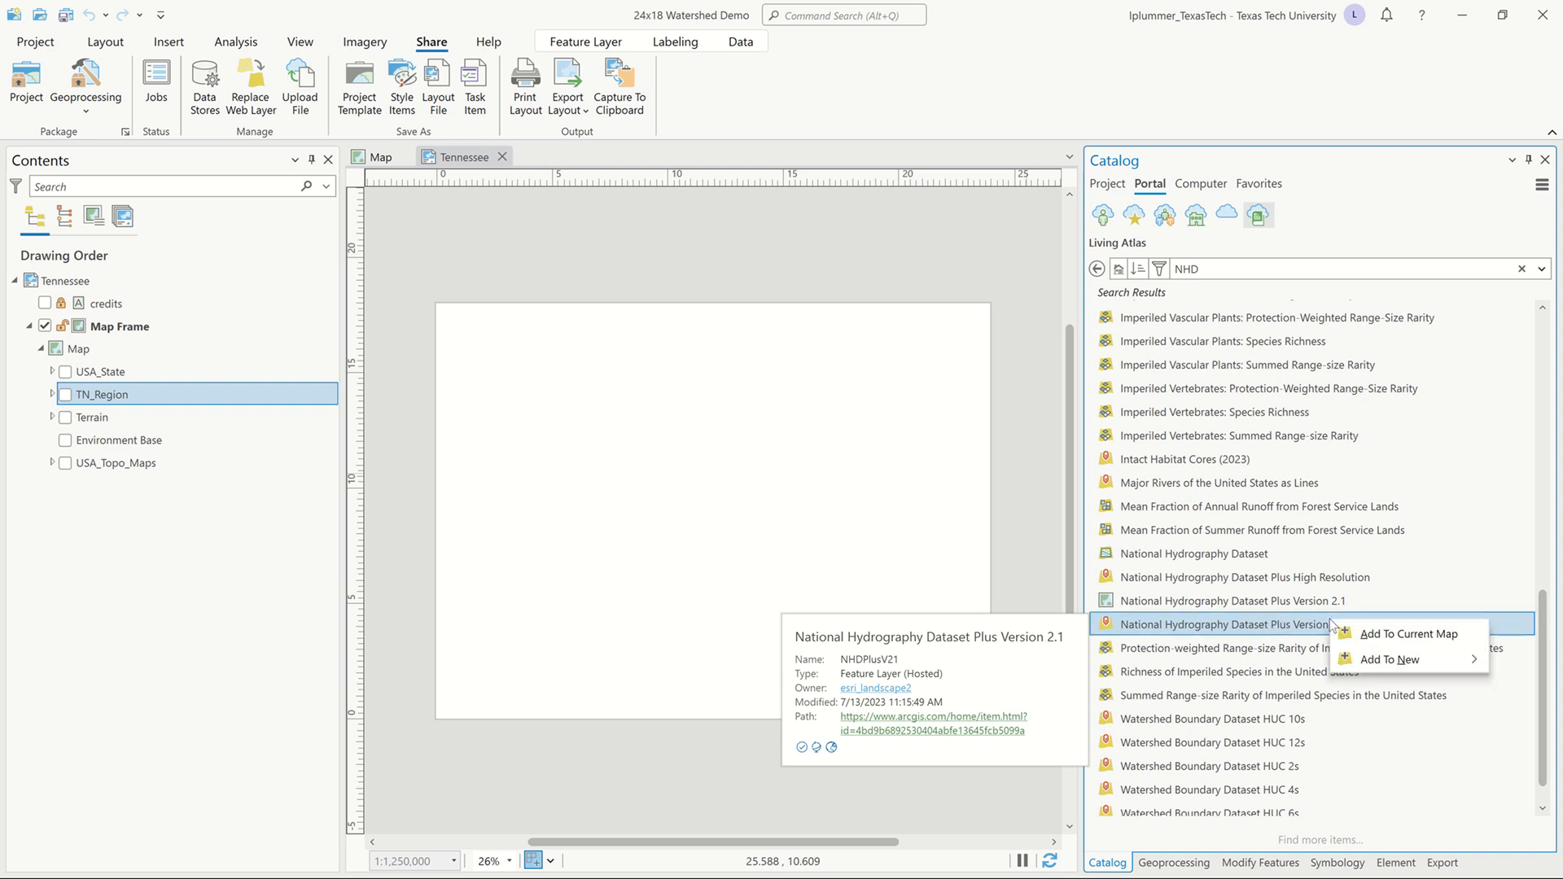
pyautogui.click(1387, 634)
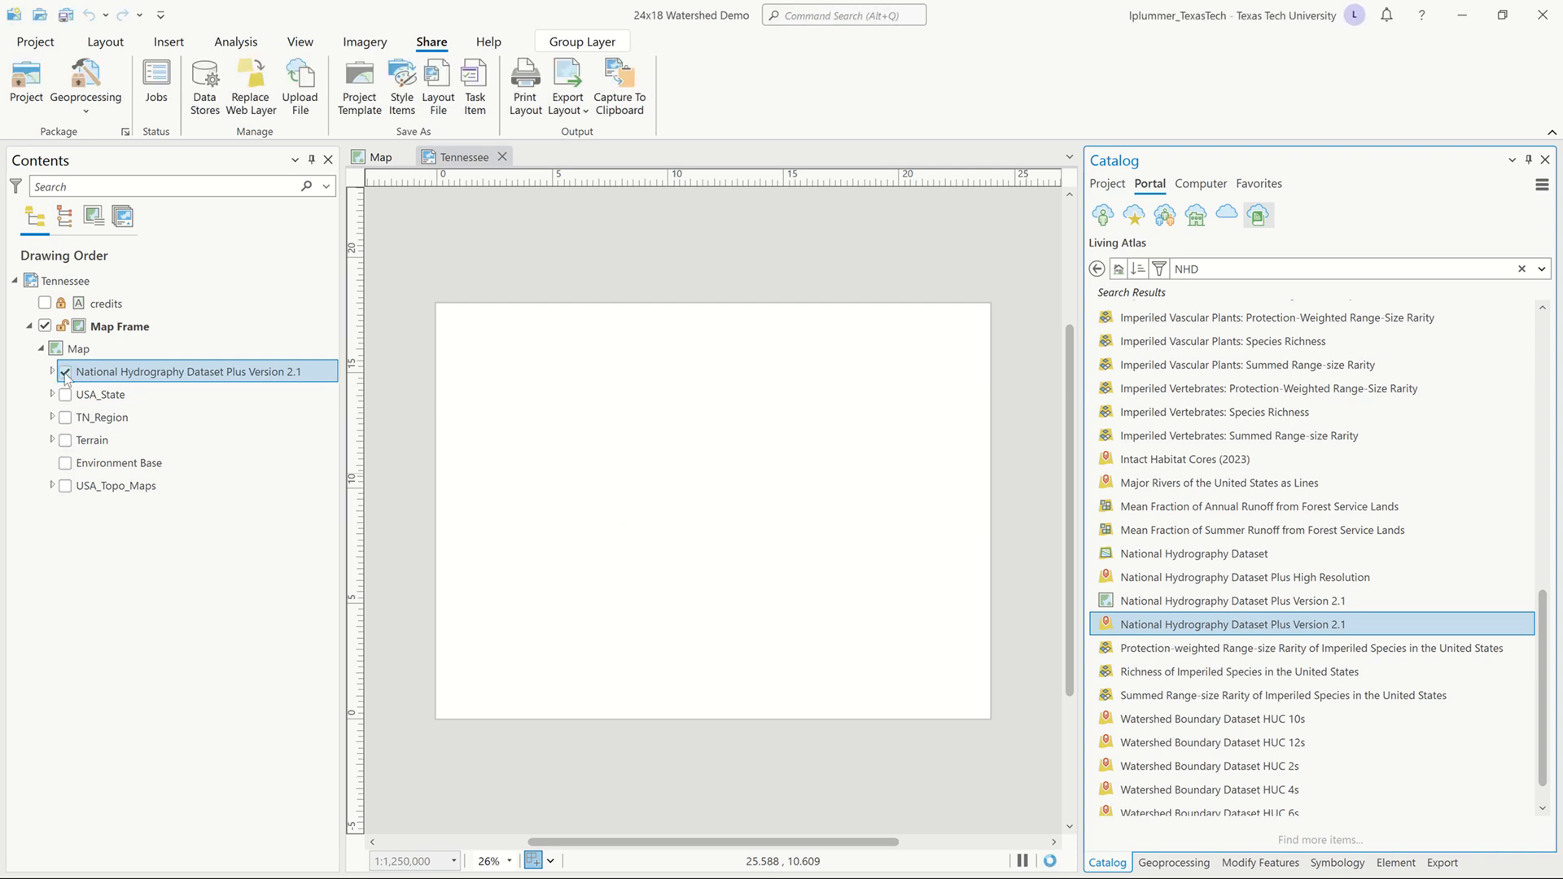
pyautogui.click(66, 374)
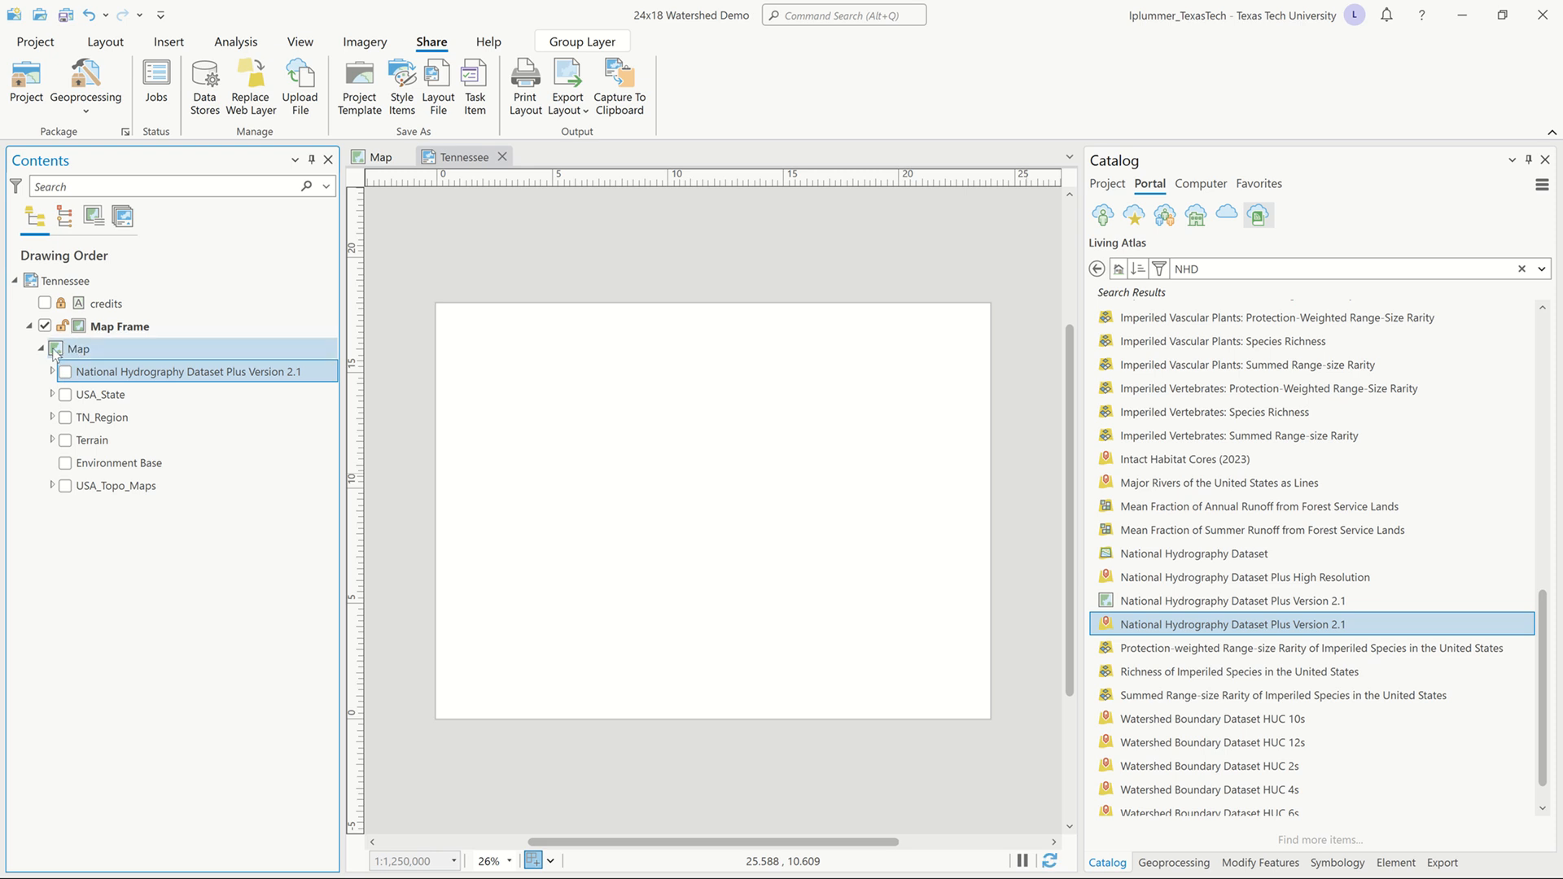
# - Exclude the National Hydrography Dataset Plus Version 2.1 group and its sublayers from the map's outline clipping
pyautogui.doubleClick(55, 352)
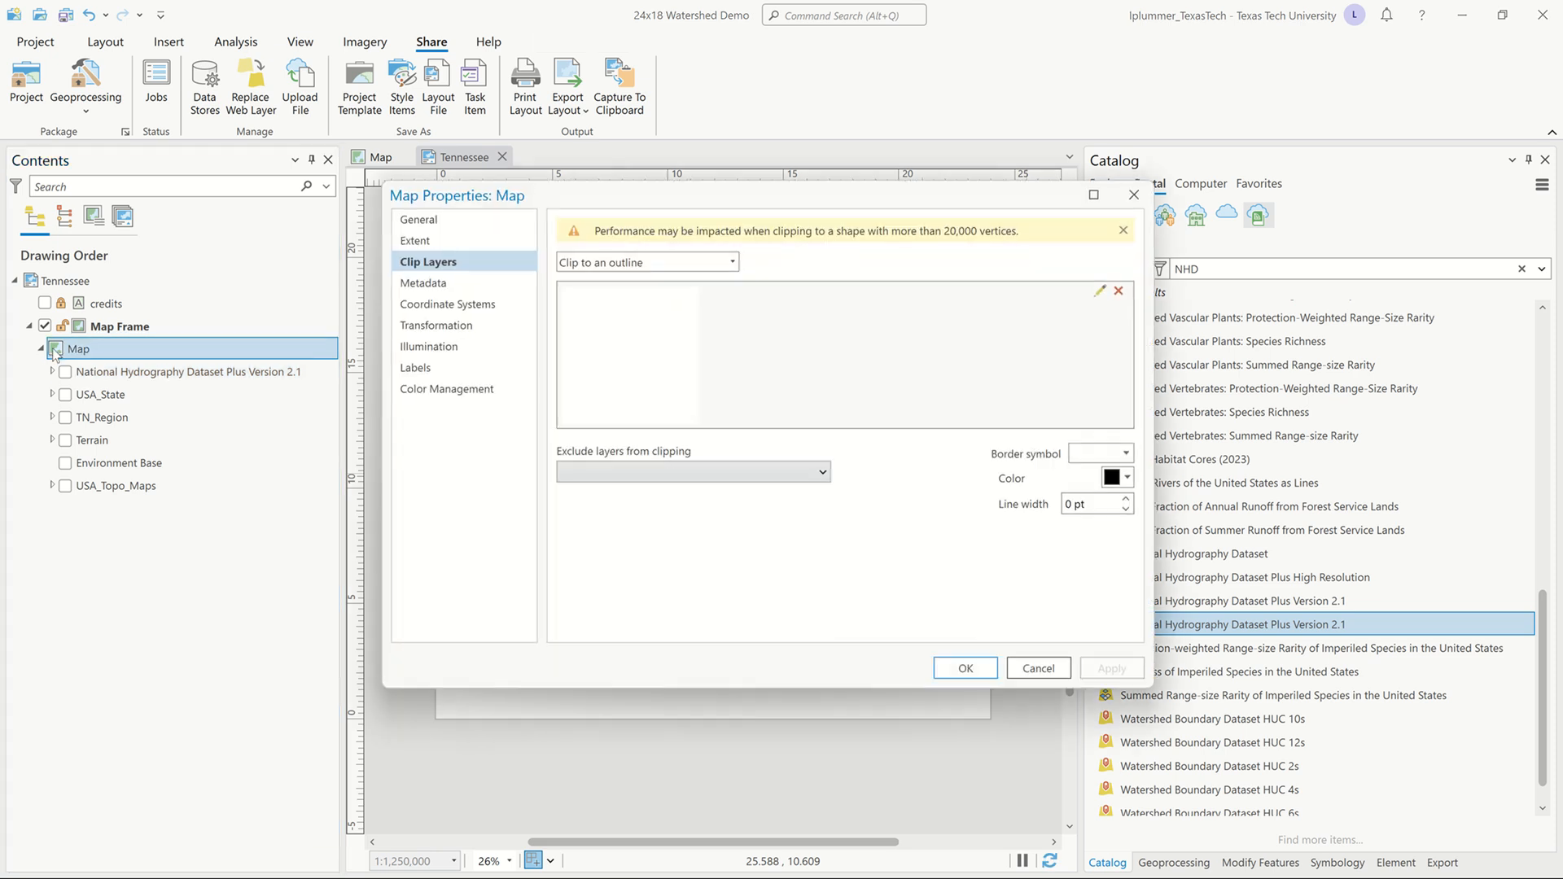
pyautogui.click(817, 477)
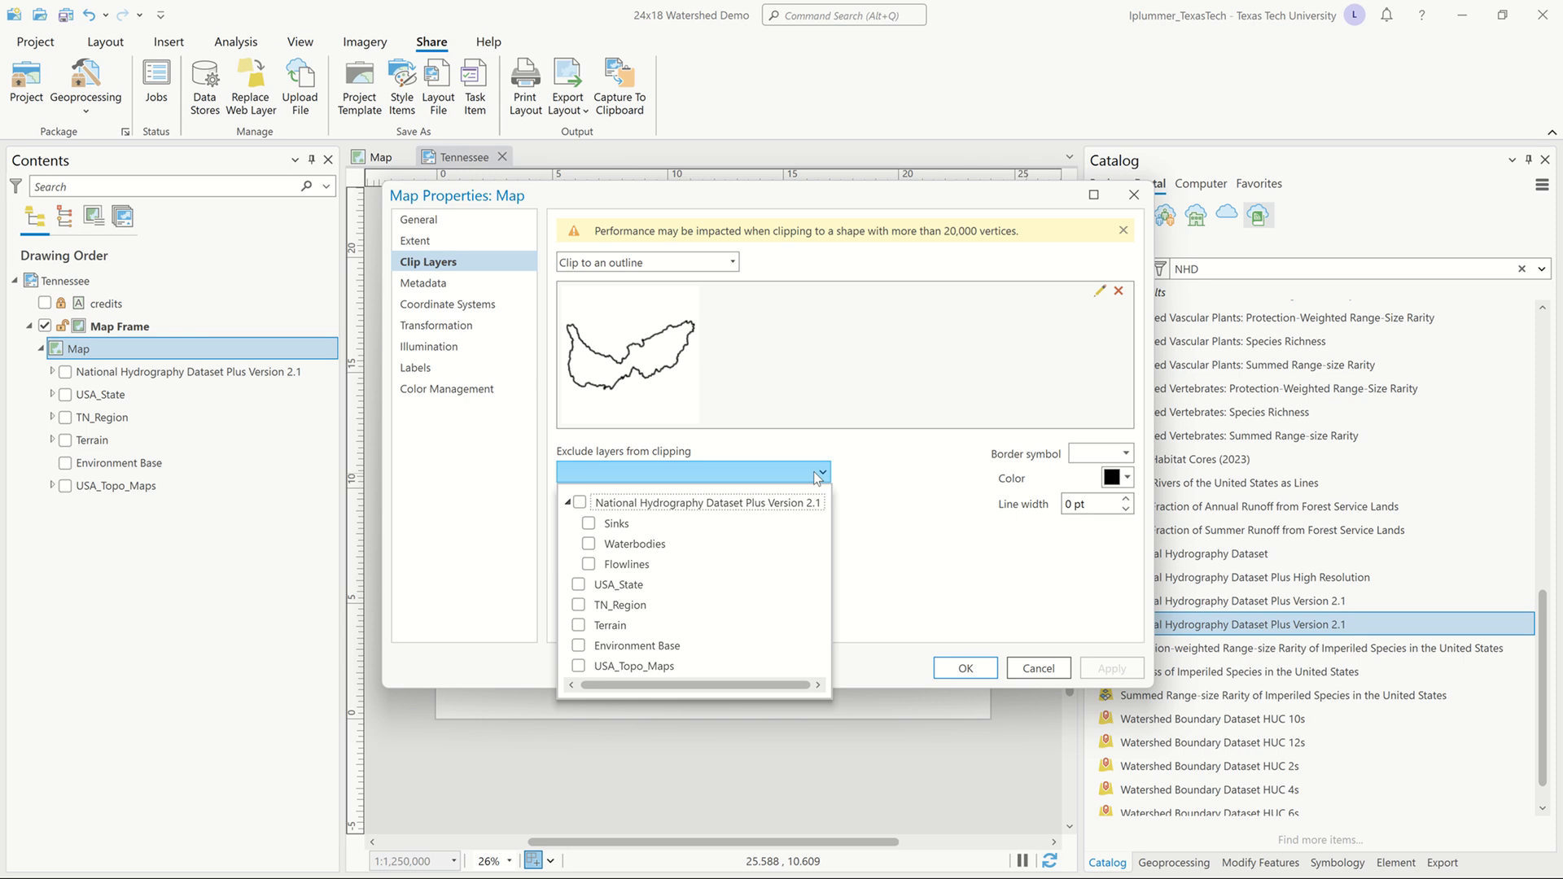
pyautogui.click(579, 502)
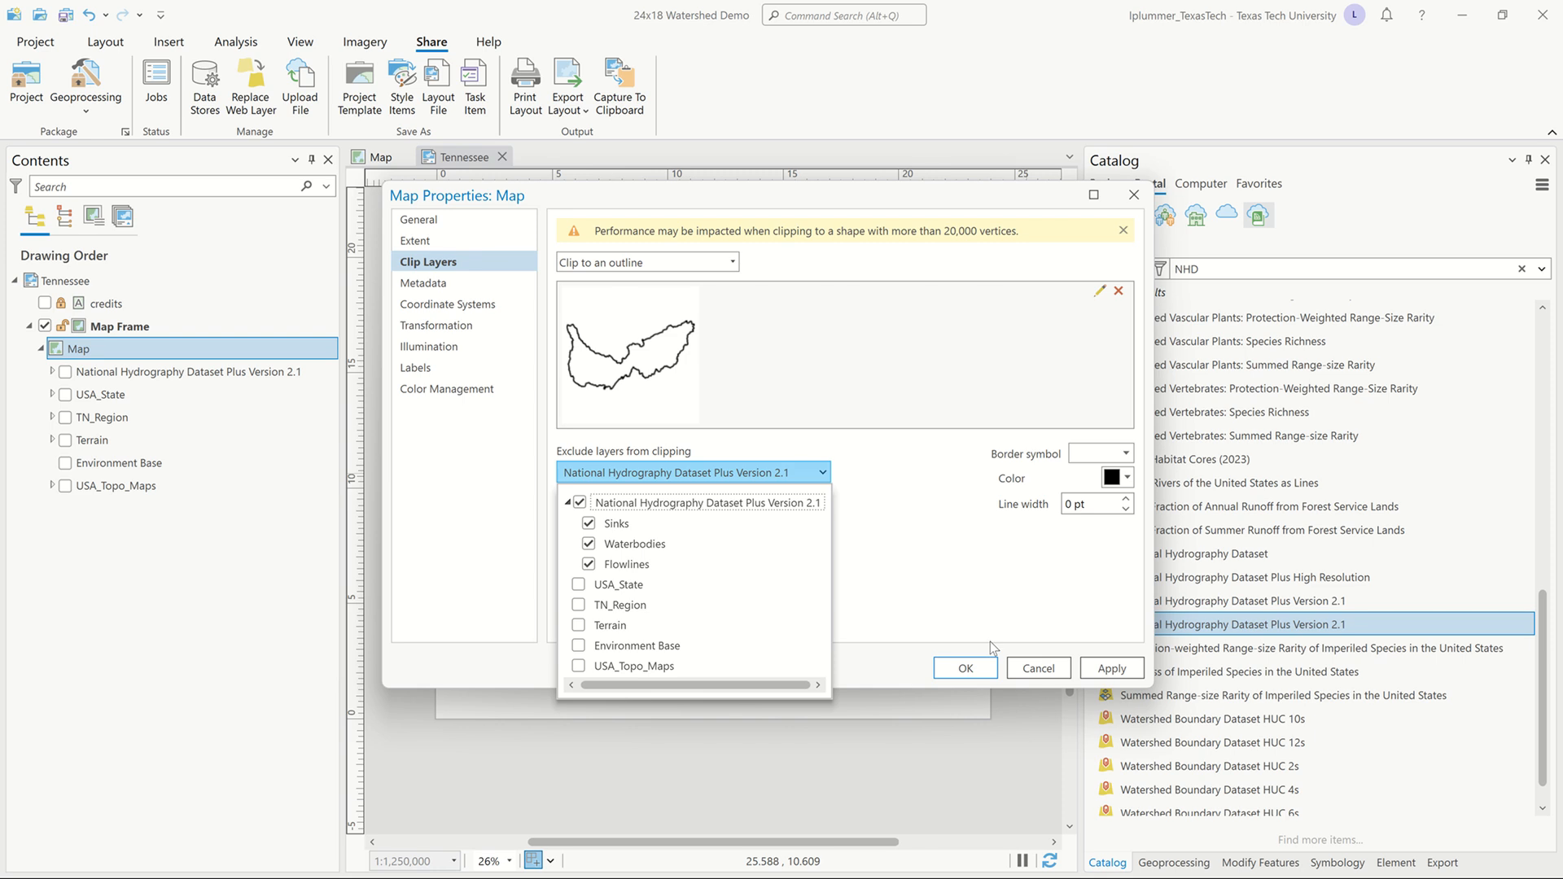
pyautogui.click(977, 671)
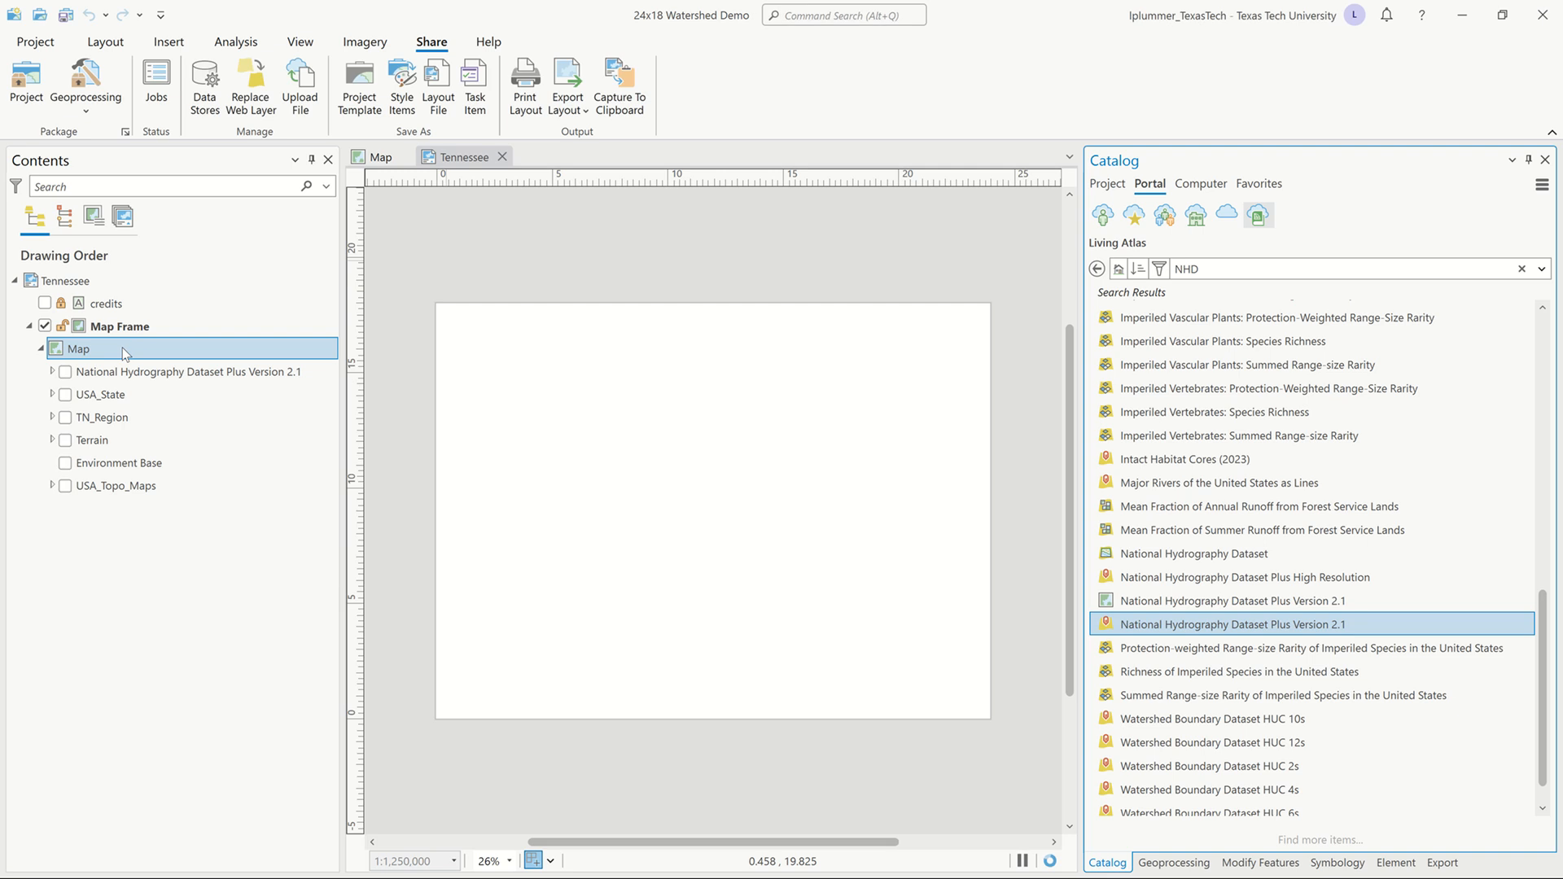
# - Turn off the Sinks and Waterbodies sublayers of the National Hydrography Dataset group, keeping Flowlines switched on
pyautogui.click(52, 372)
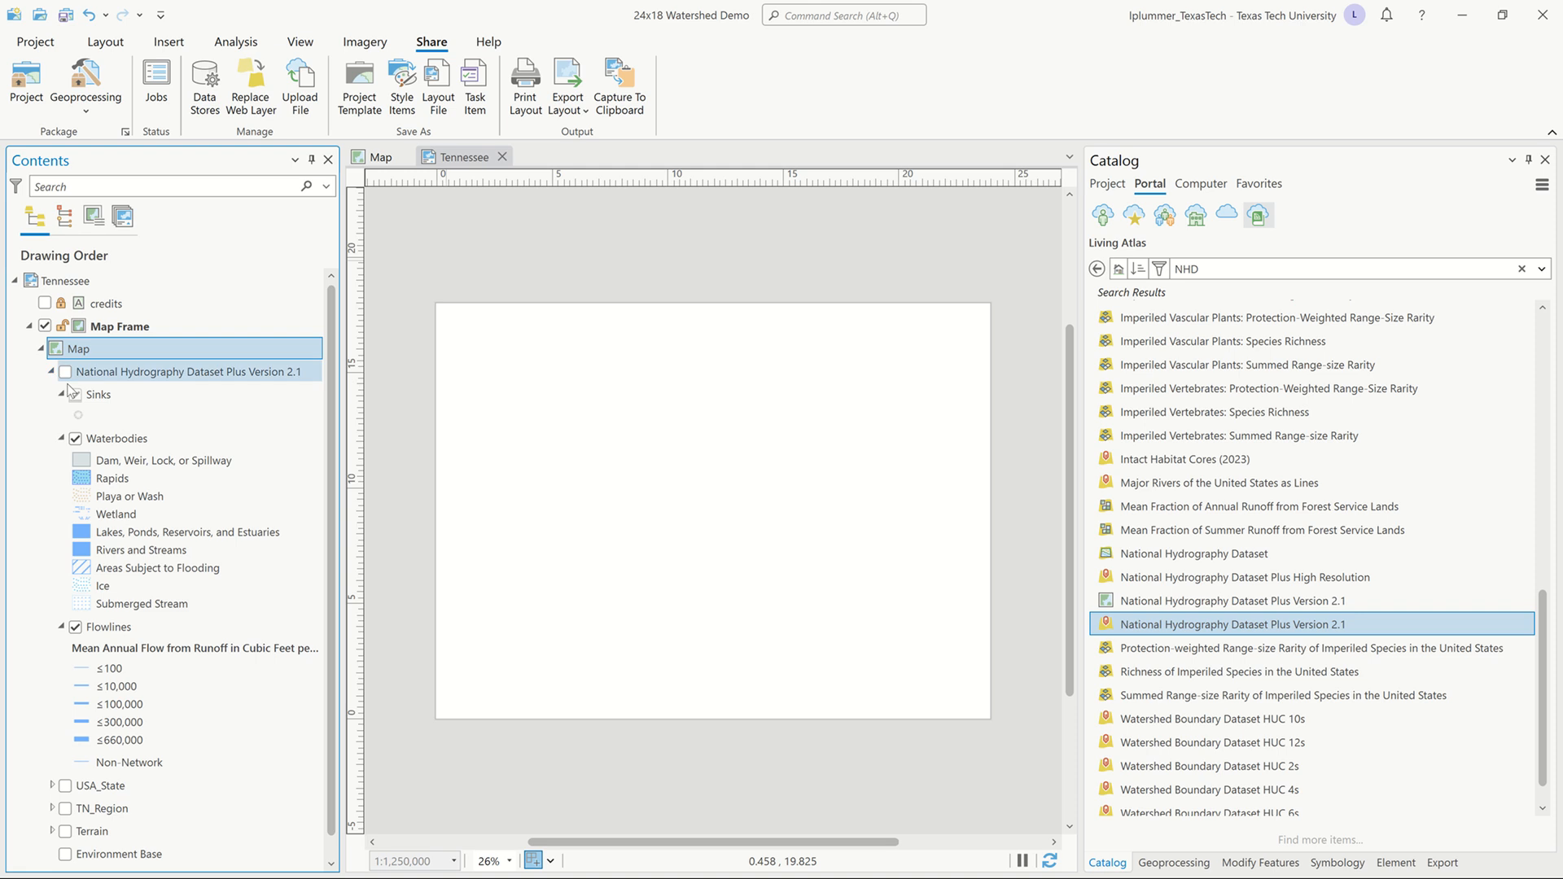
pyautogui.click(76, 396)
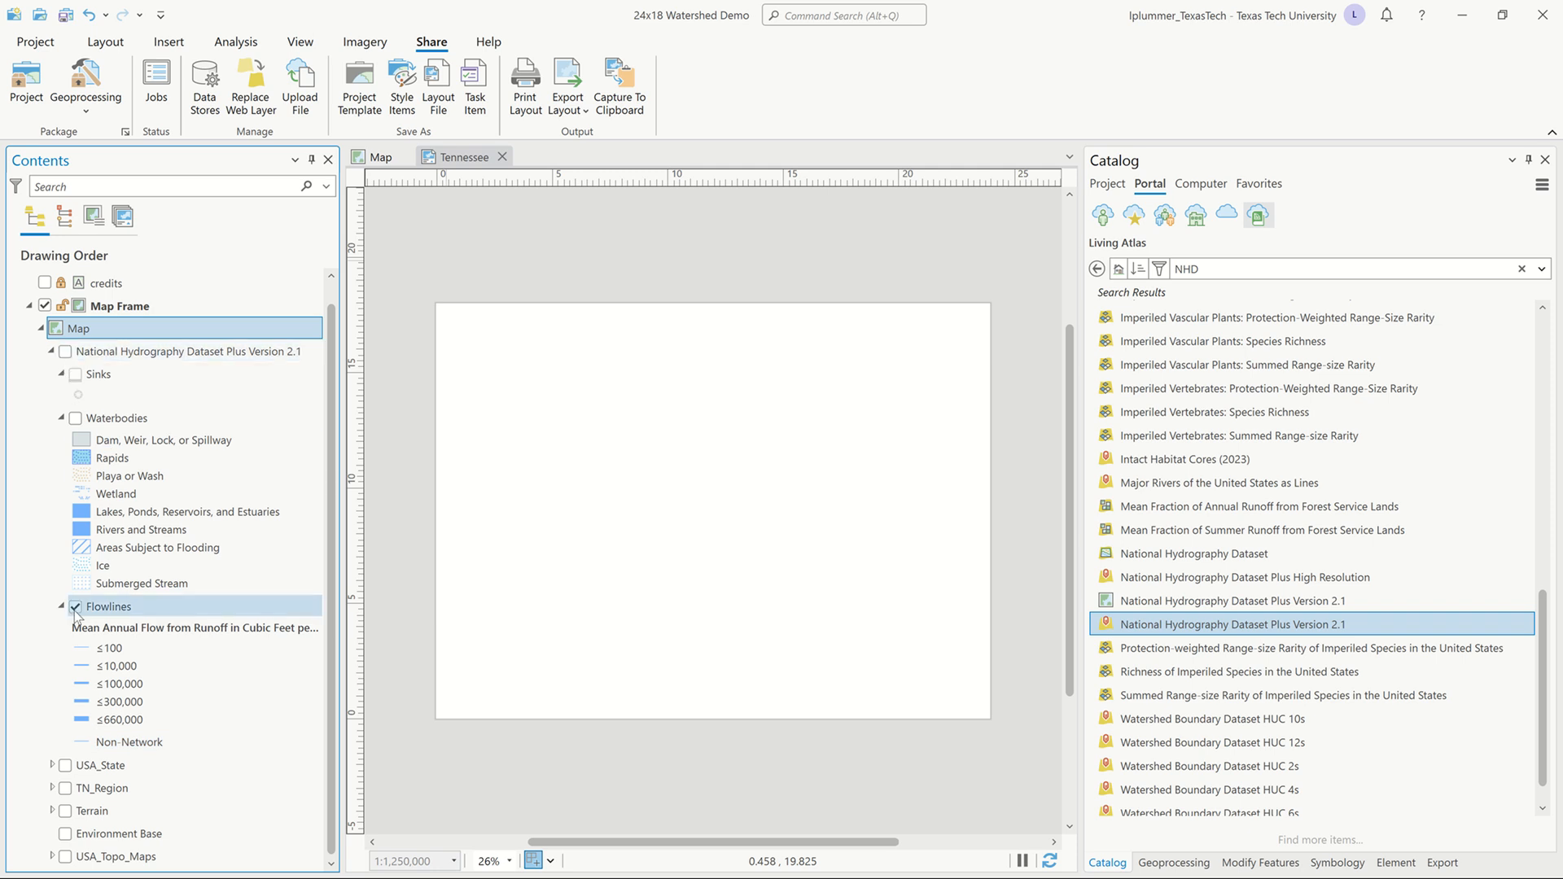
# - Set the Non-Network and ≤100 class symbols of the Flowlines sublayer to no color
pyautogui.click(85, 741)
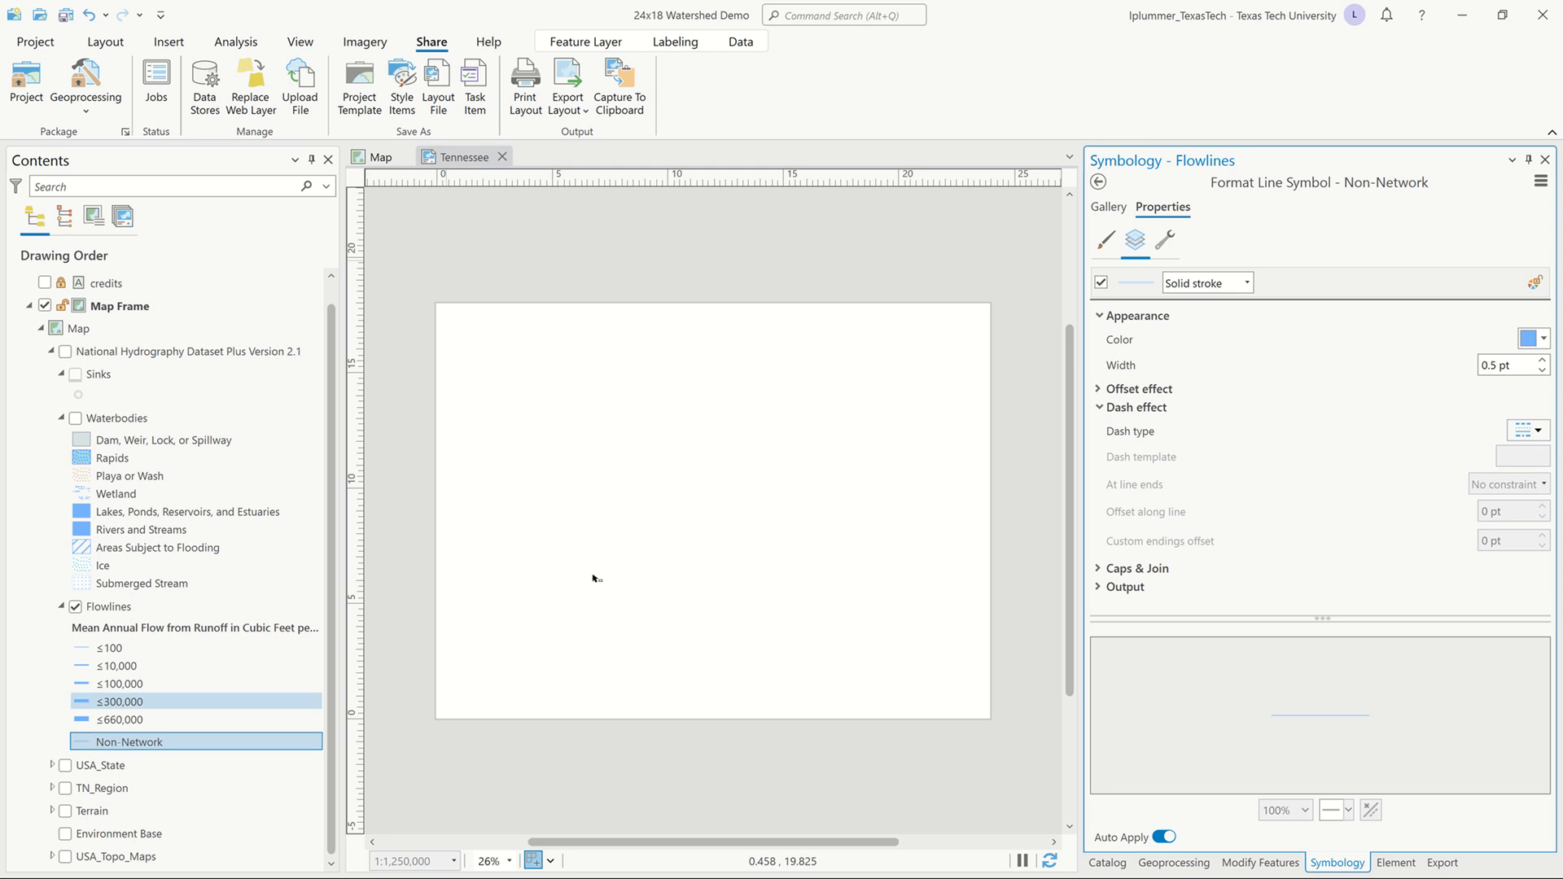
pyautogui.click(1545, 340)
pyautogui.click(1348, 362)
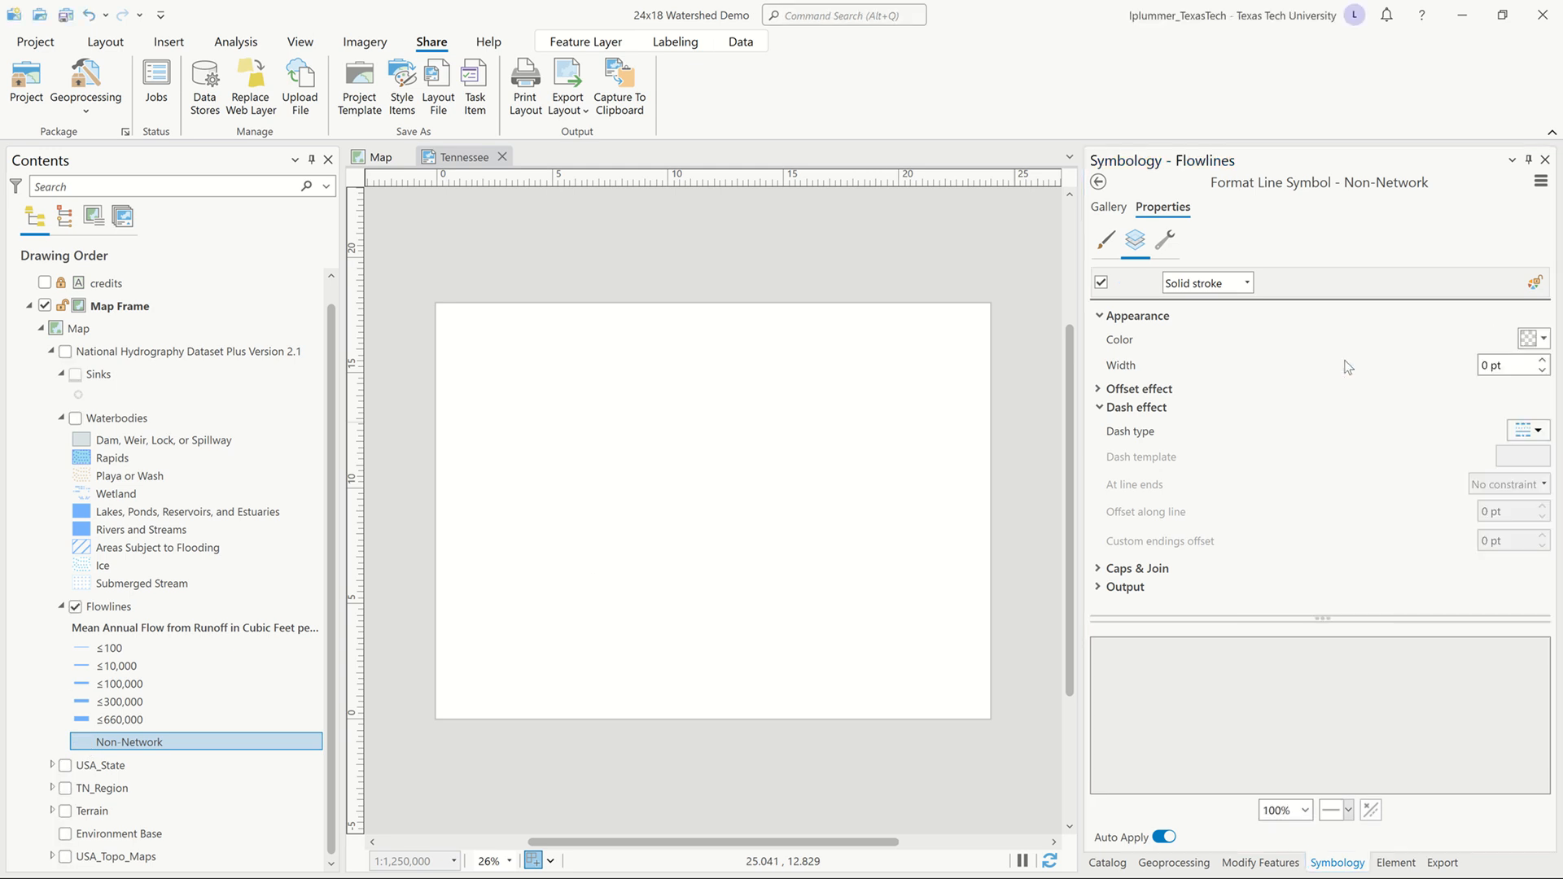
pyautogui.click(89, 649)
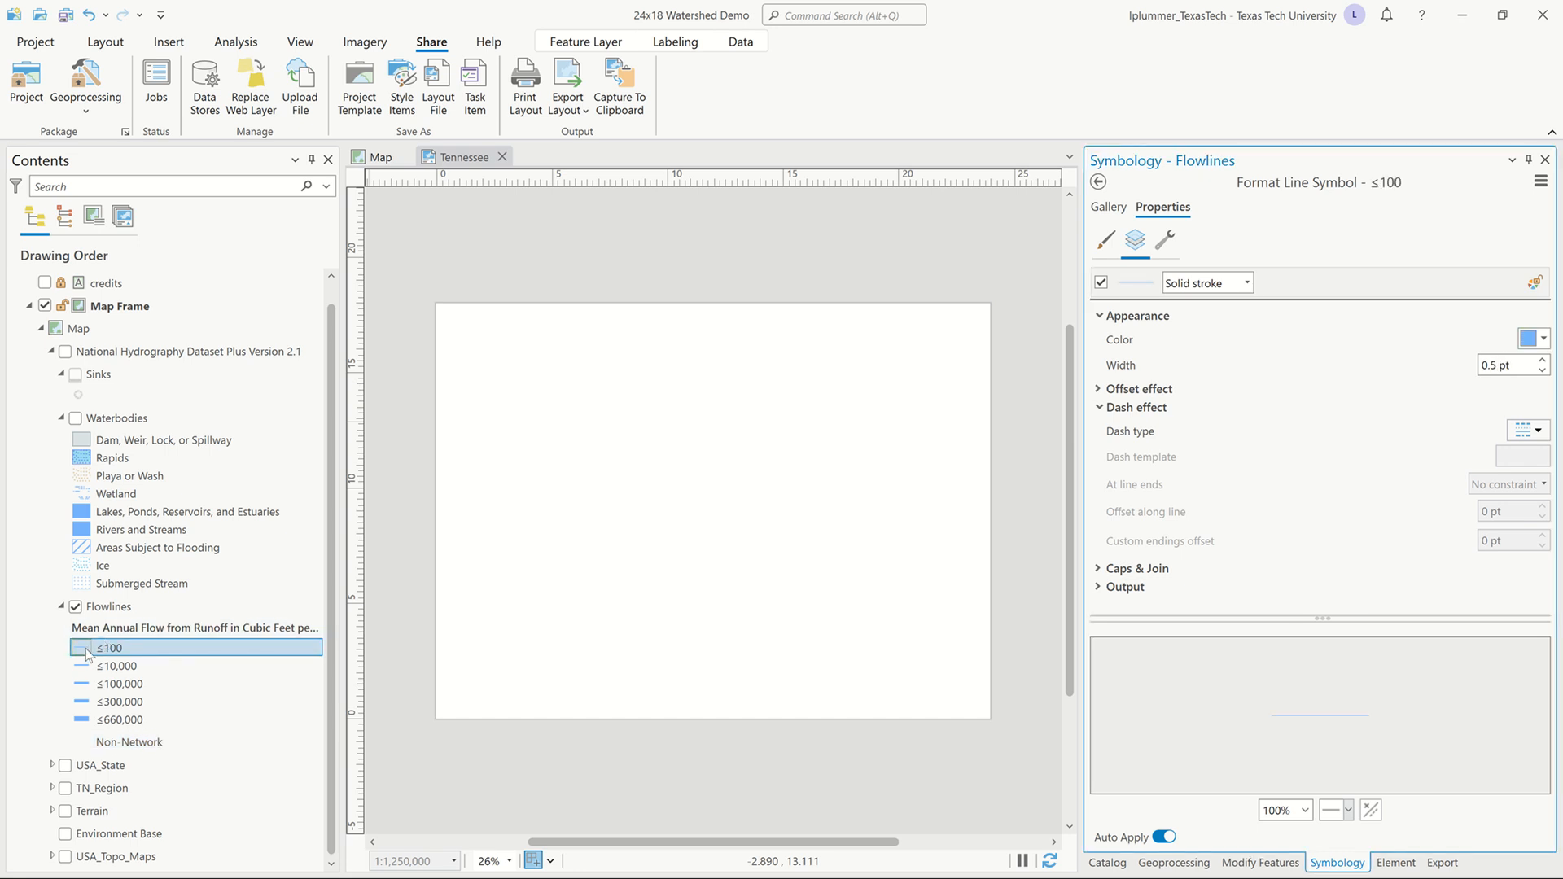
pyautogui.click(1544, 339)
pyautogui.click(1351, 362)
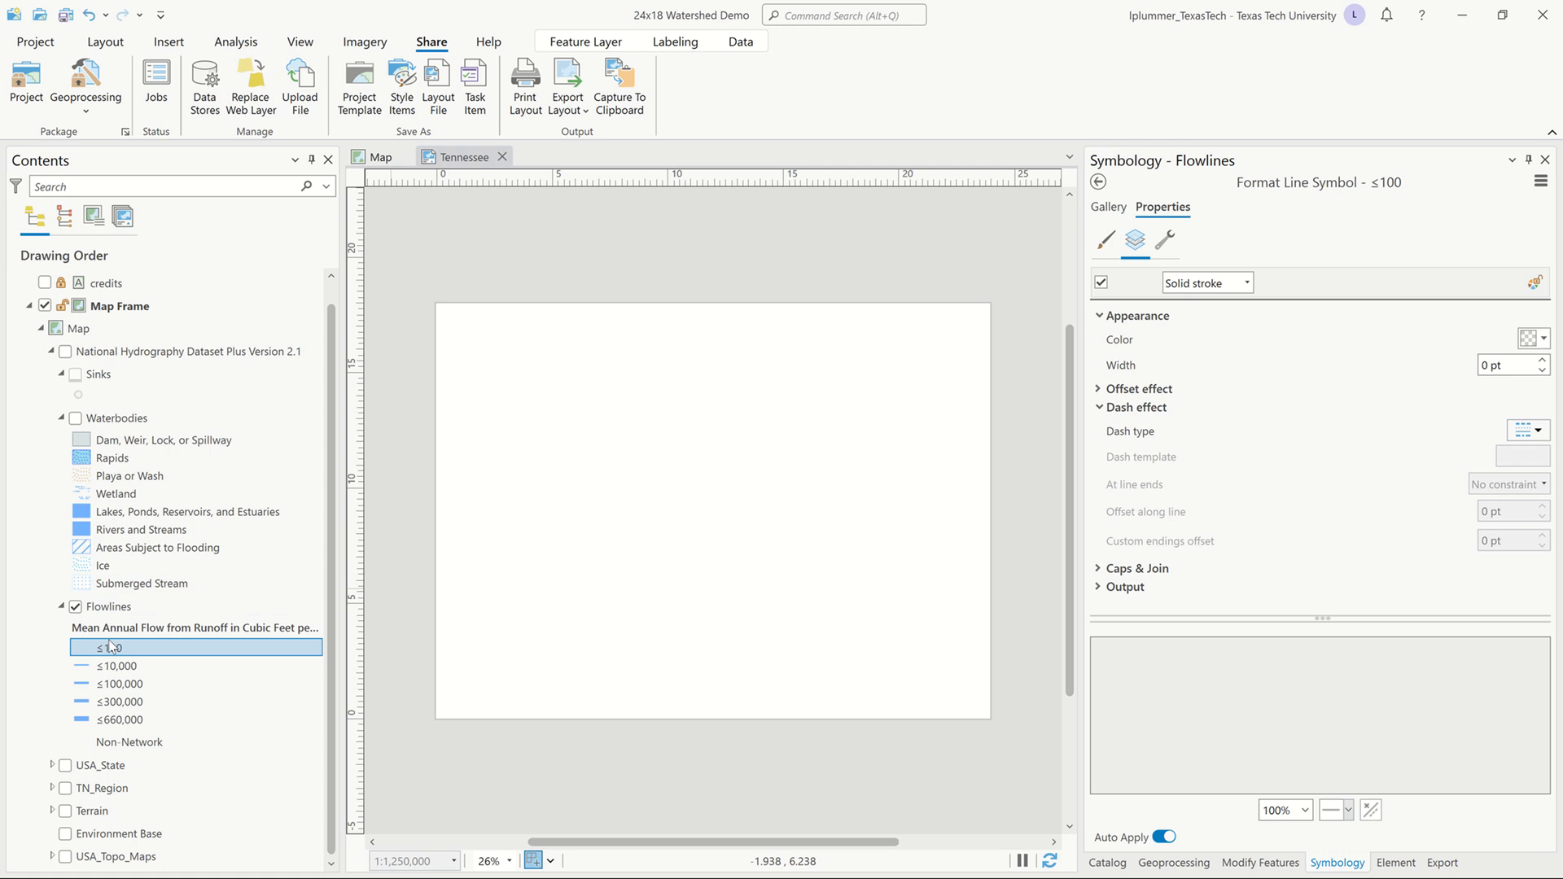
# - Turn on the National Hydrography Dataset Plus Version 2.1 group and refresh the layout to draw the flowlines
pyautogui.click(66, 352)
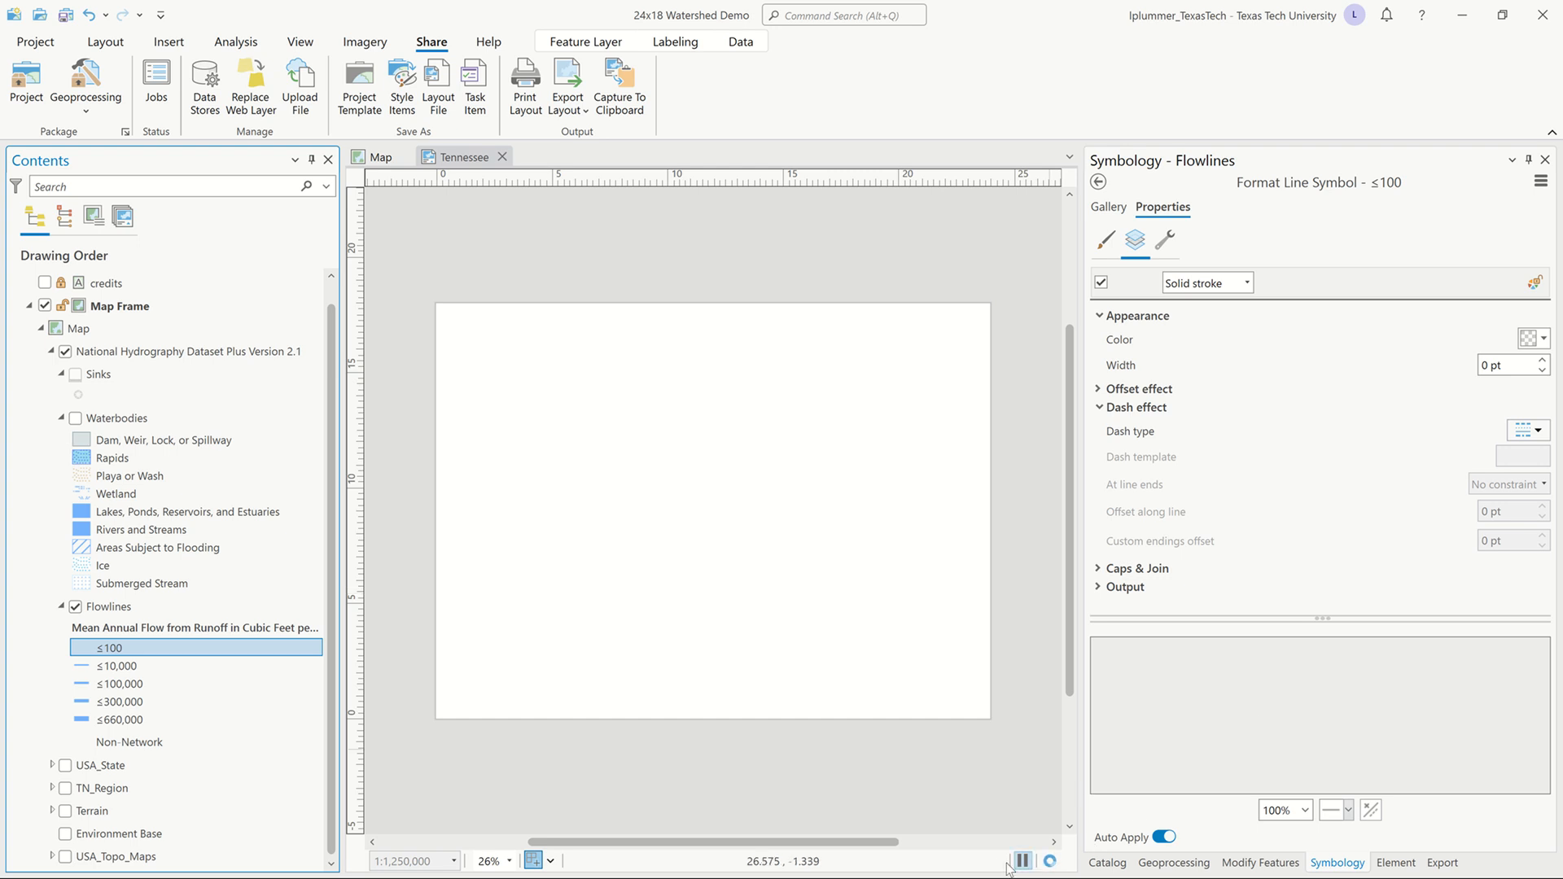
pyautogui.click(1050, 860)
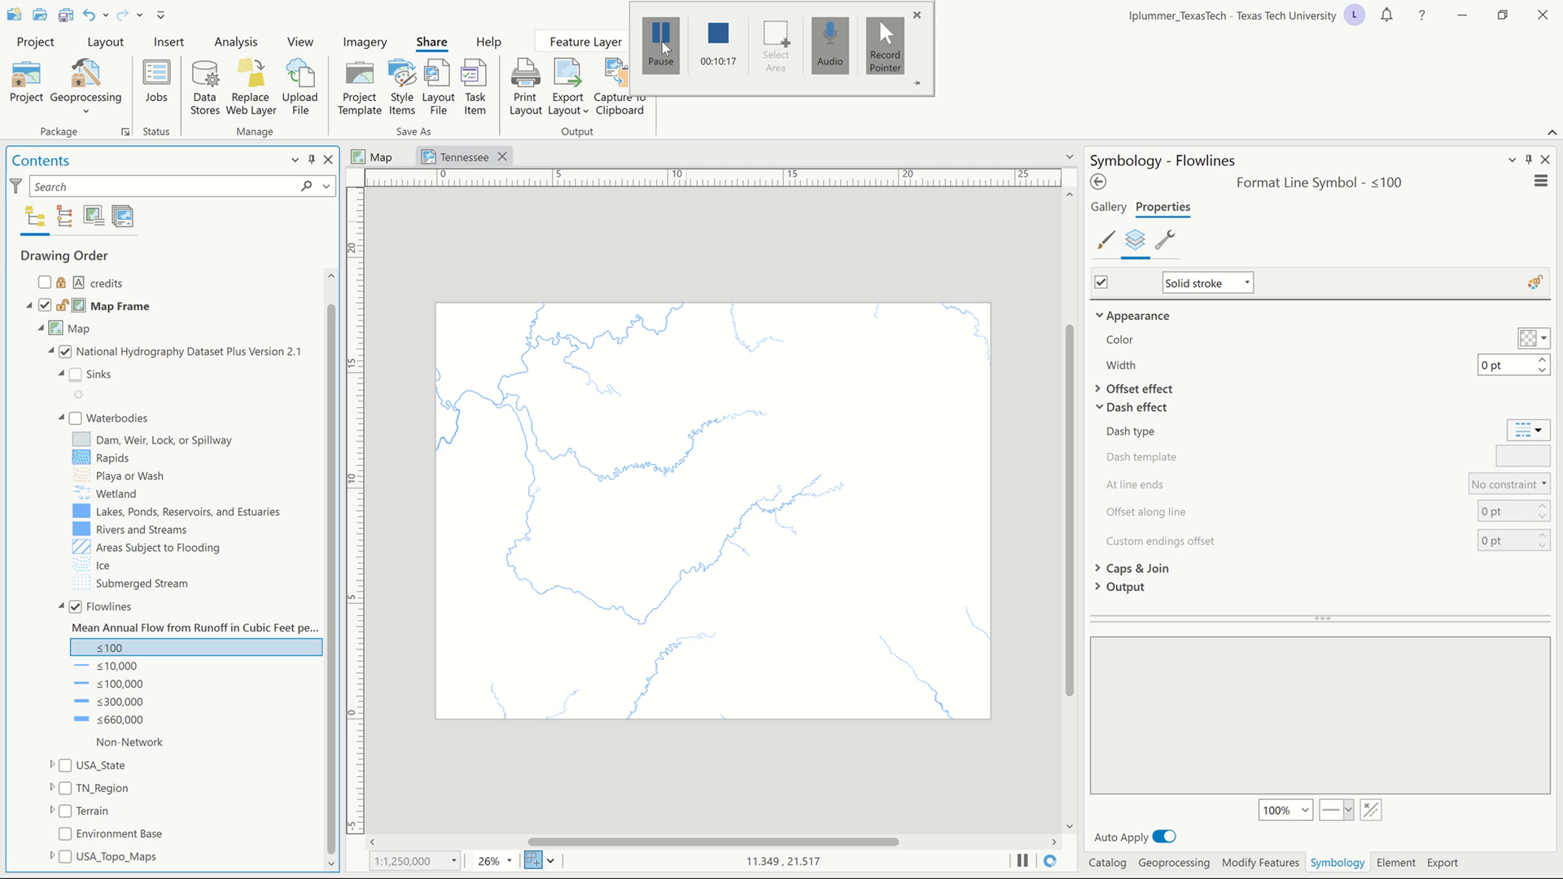
pyautogui.click(661, 49)
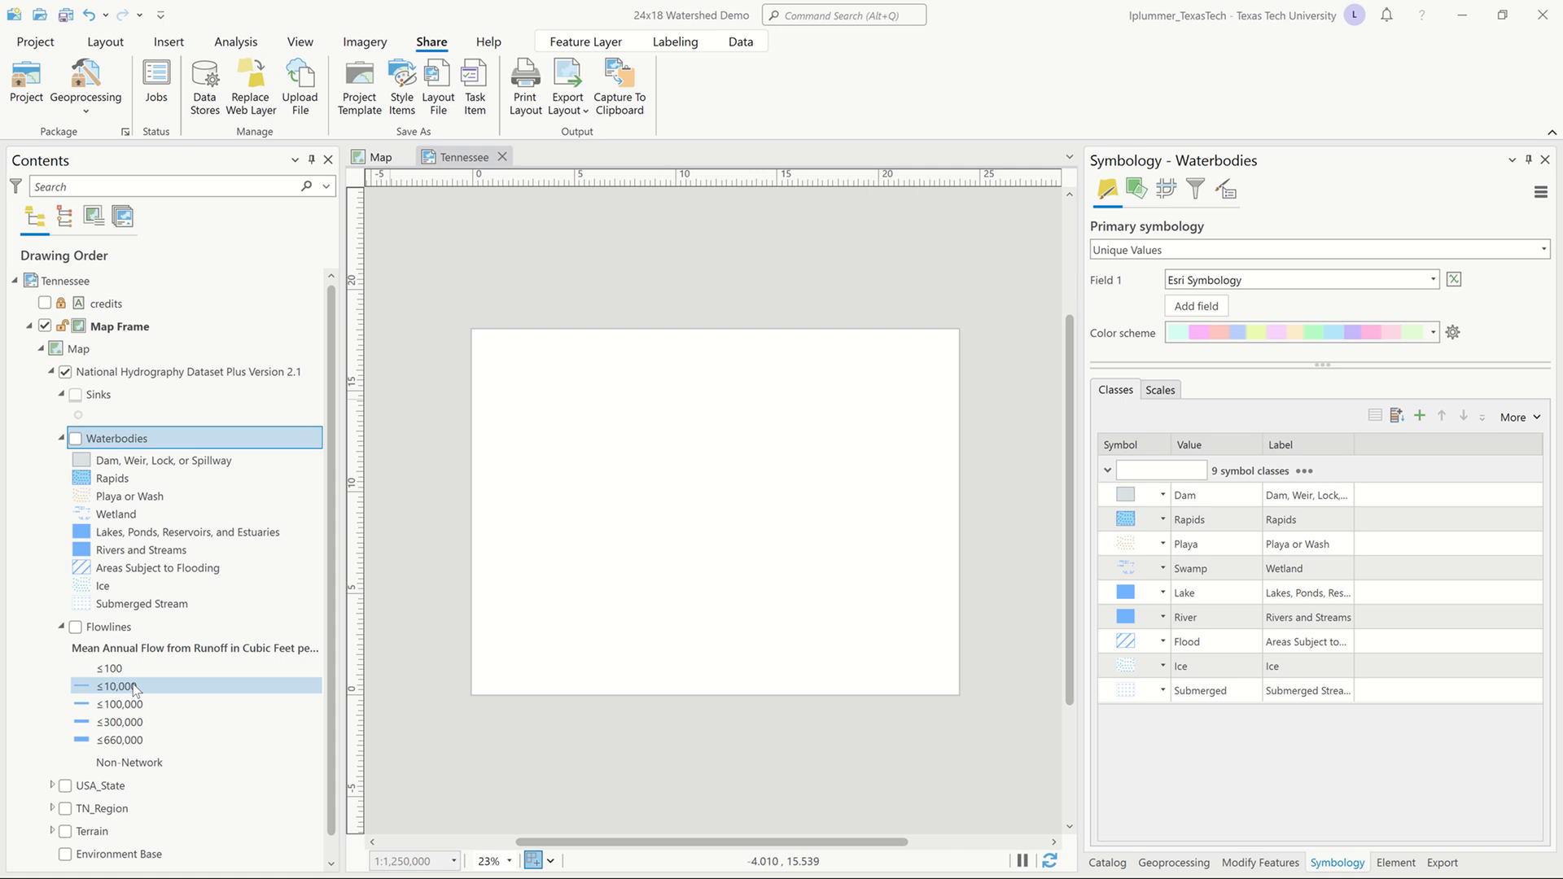
# - Format all Waterbodies class symbols together with the unfilled black outline gallery symbol and a 0 pt outline width
pyautogui.rightClick(101, 441)
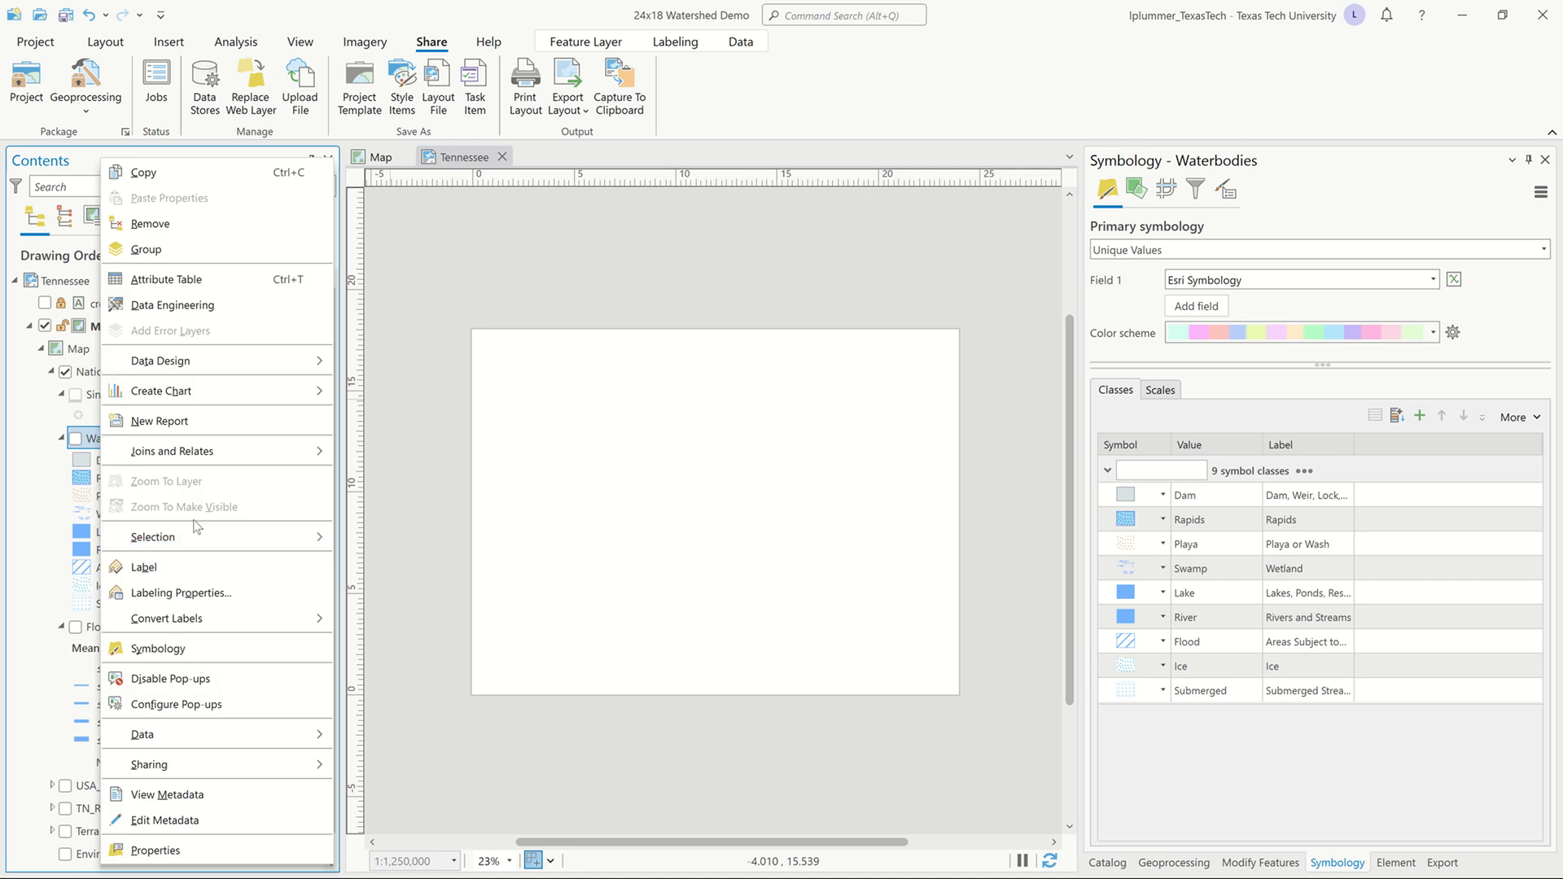
pyautogui.click(191, 649)
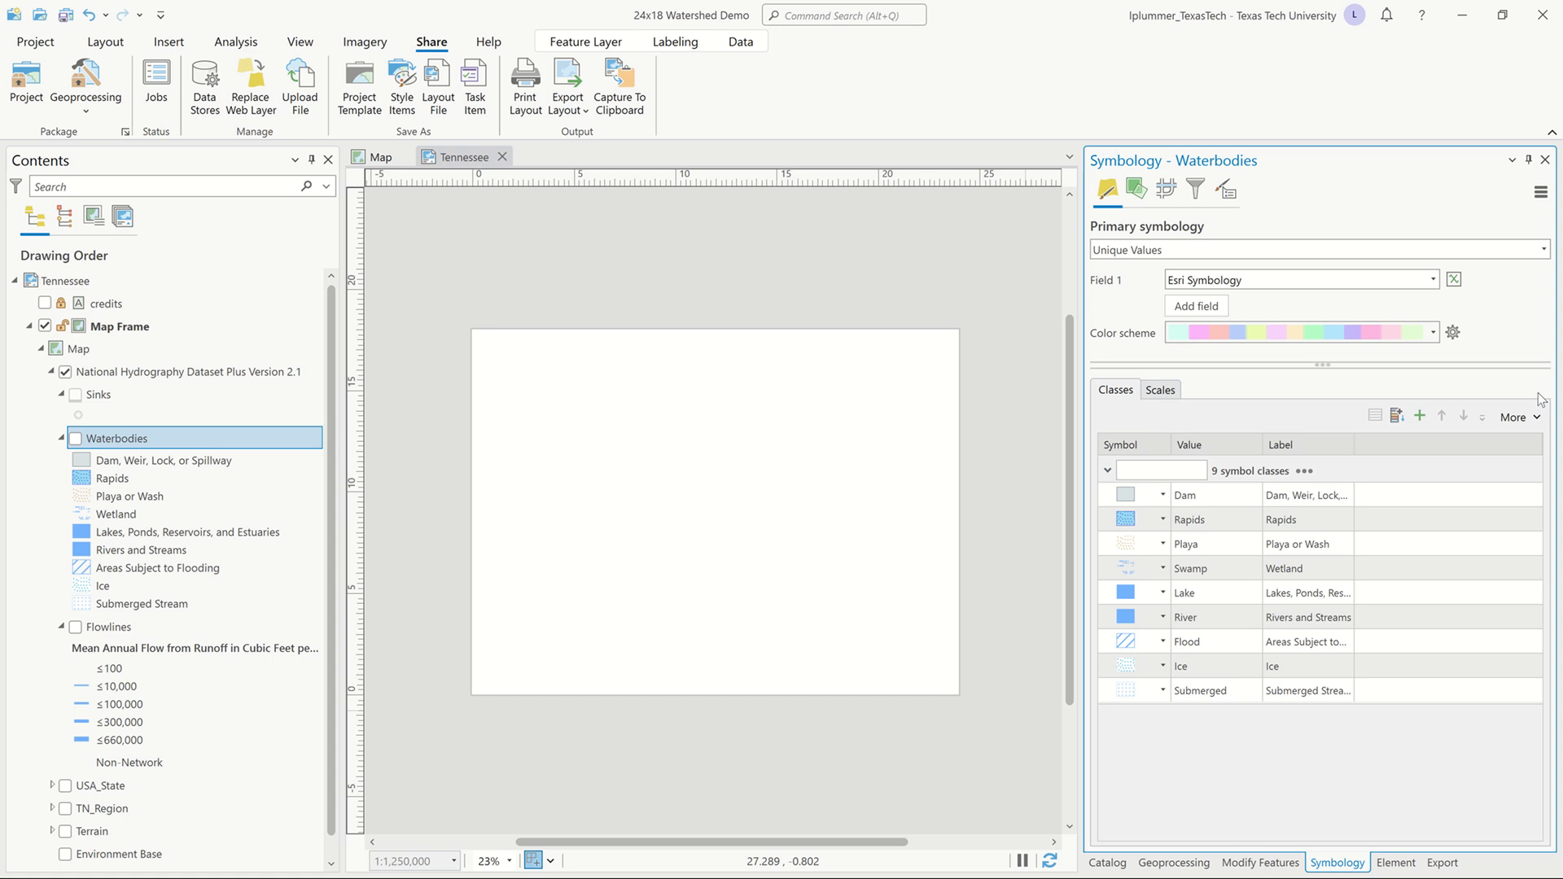
pyautogui.click(1538, 419)
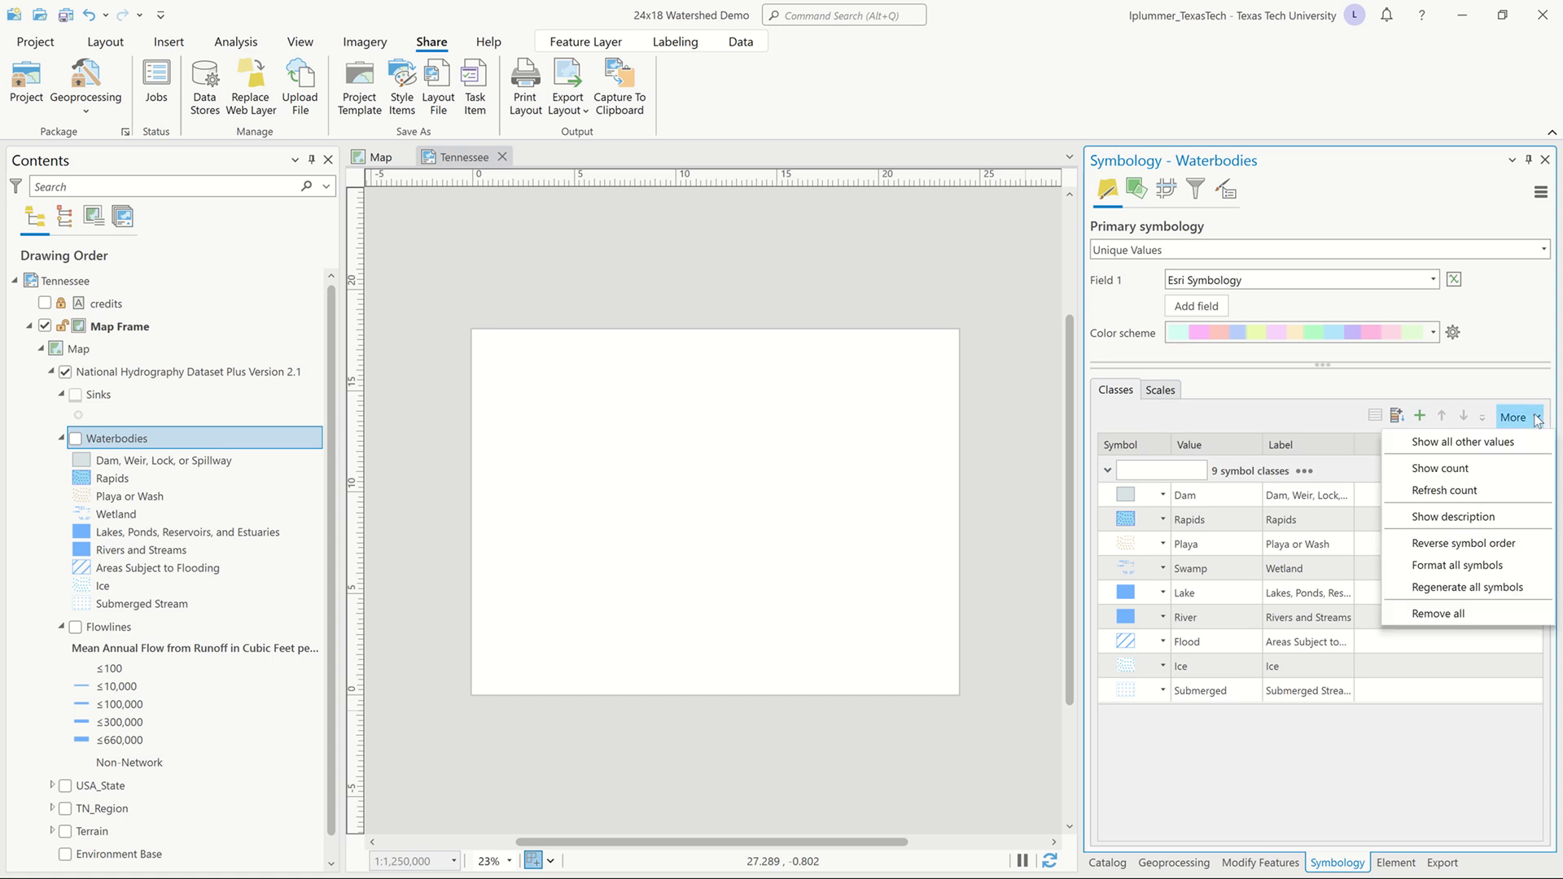
pyautogui.click(1493, 567)
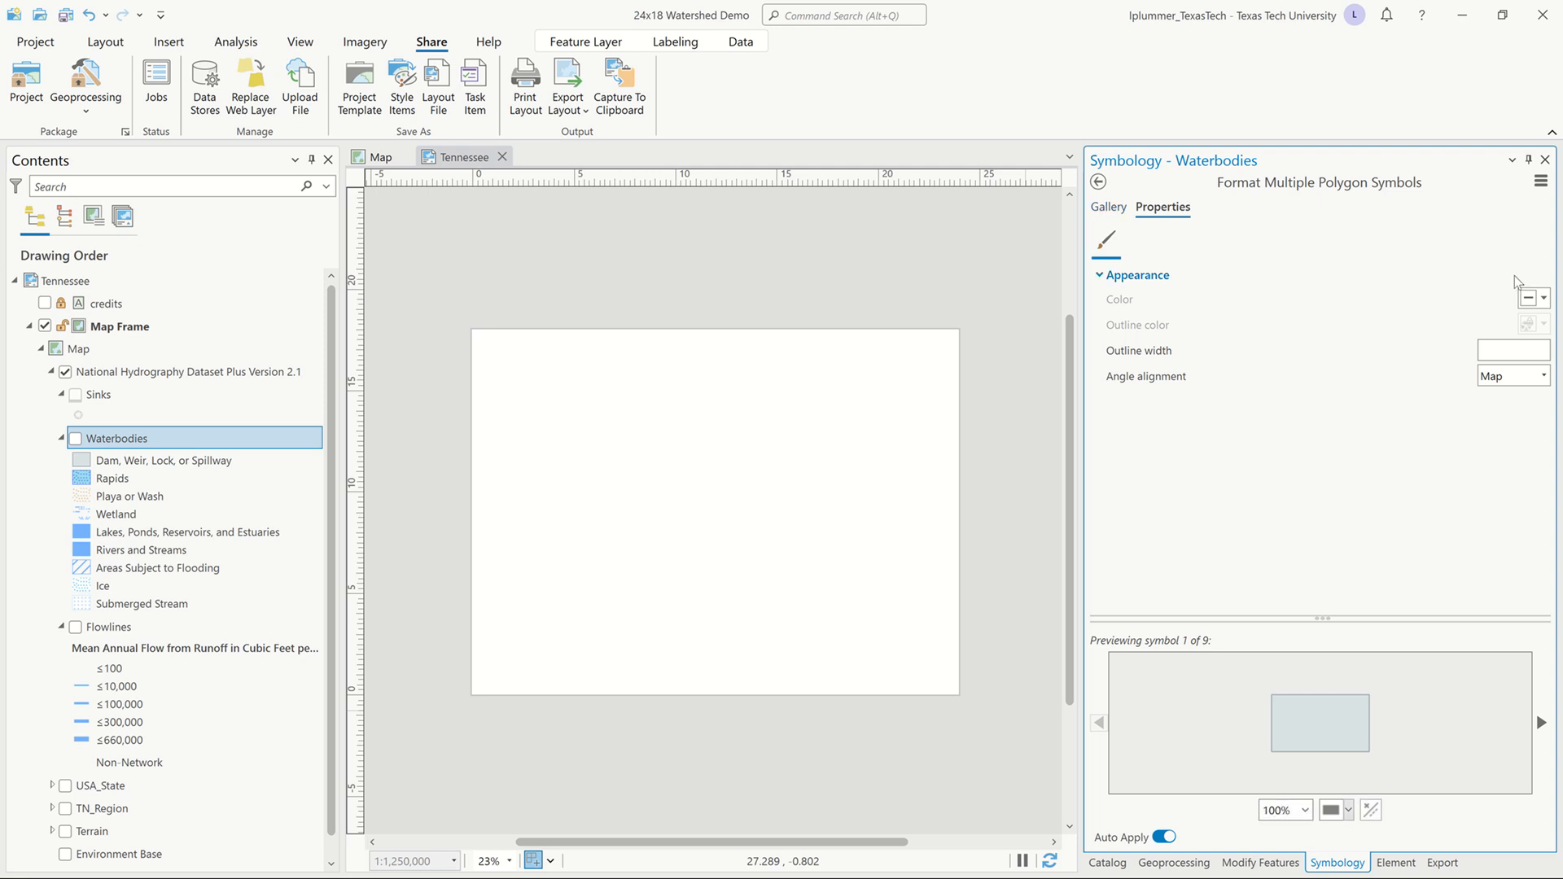
pyautogui.click(1108, 210)
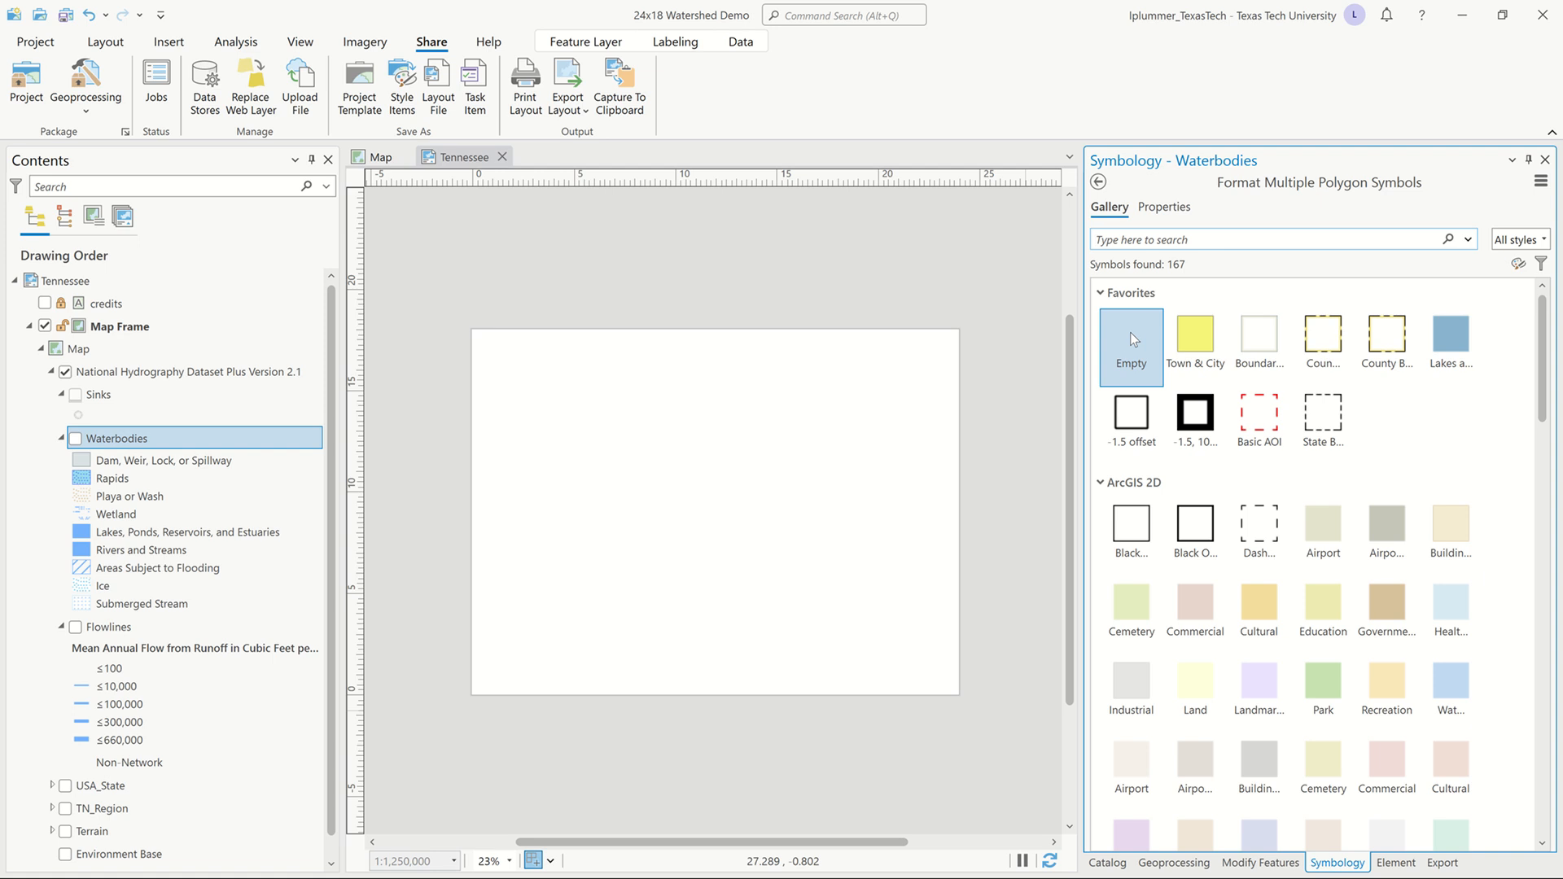
pyautogui.click(1137, 530)
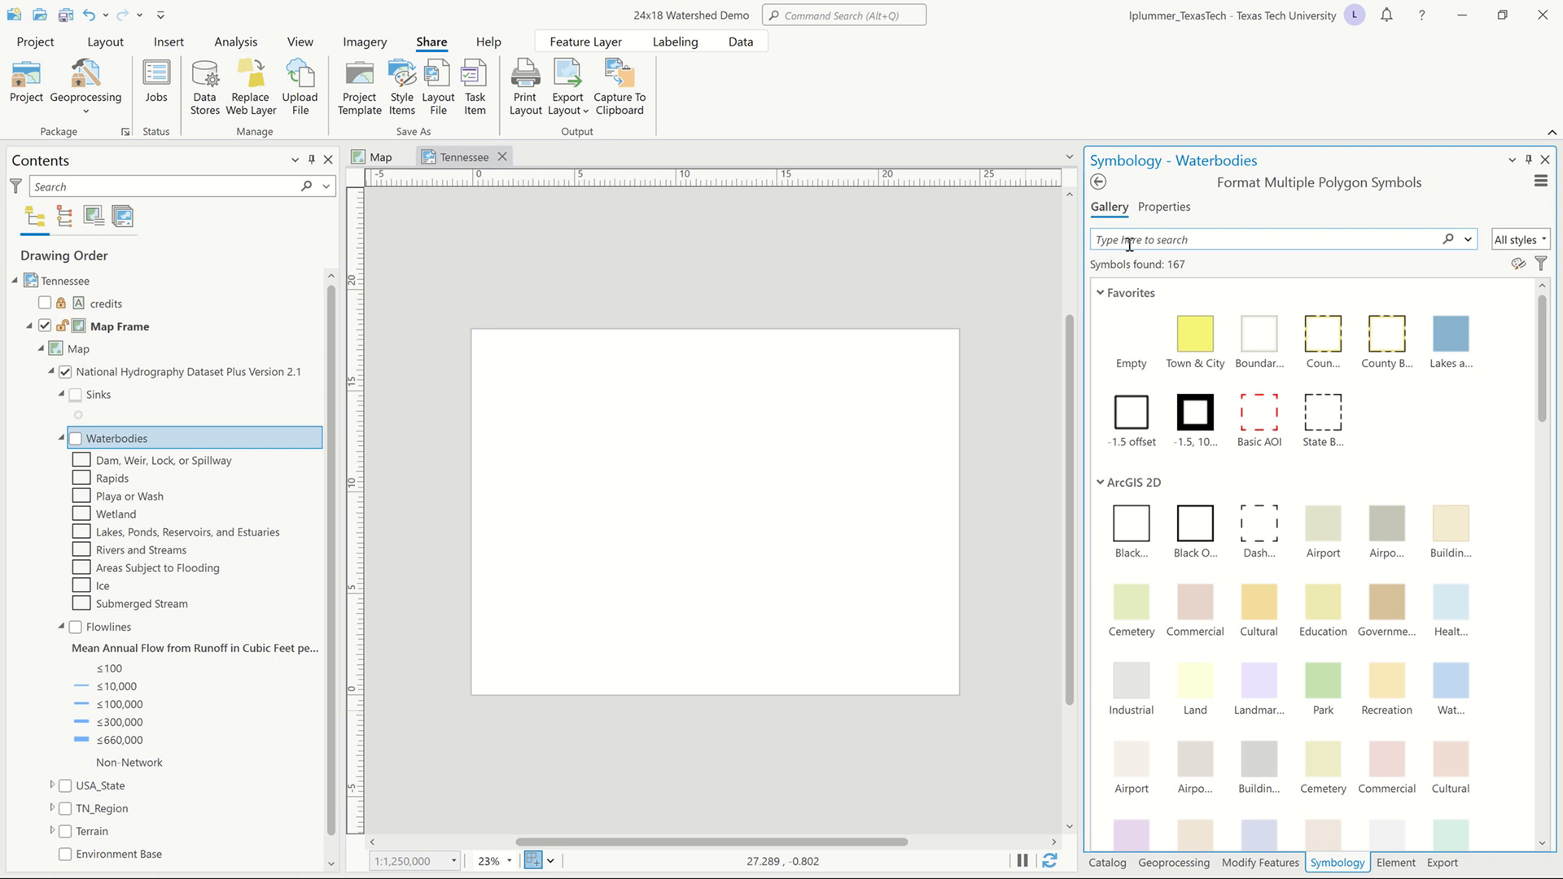
pyautogui.click(1184, 210)
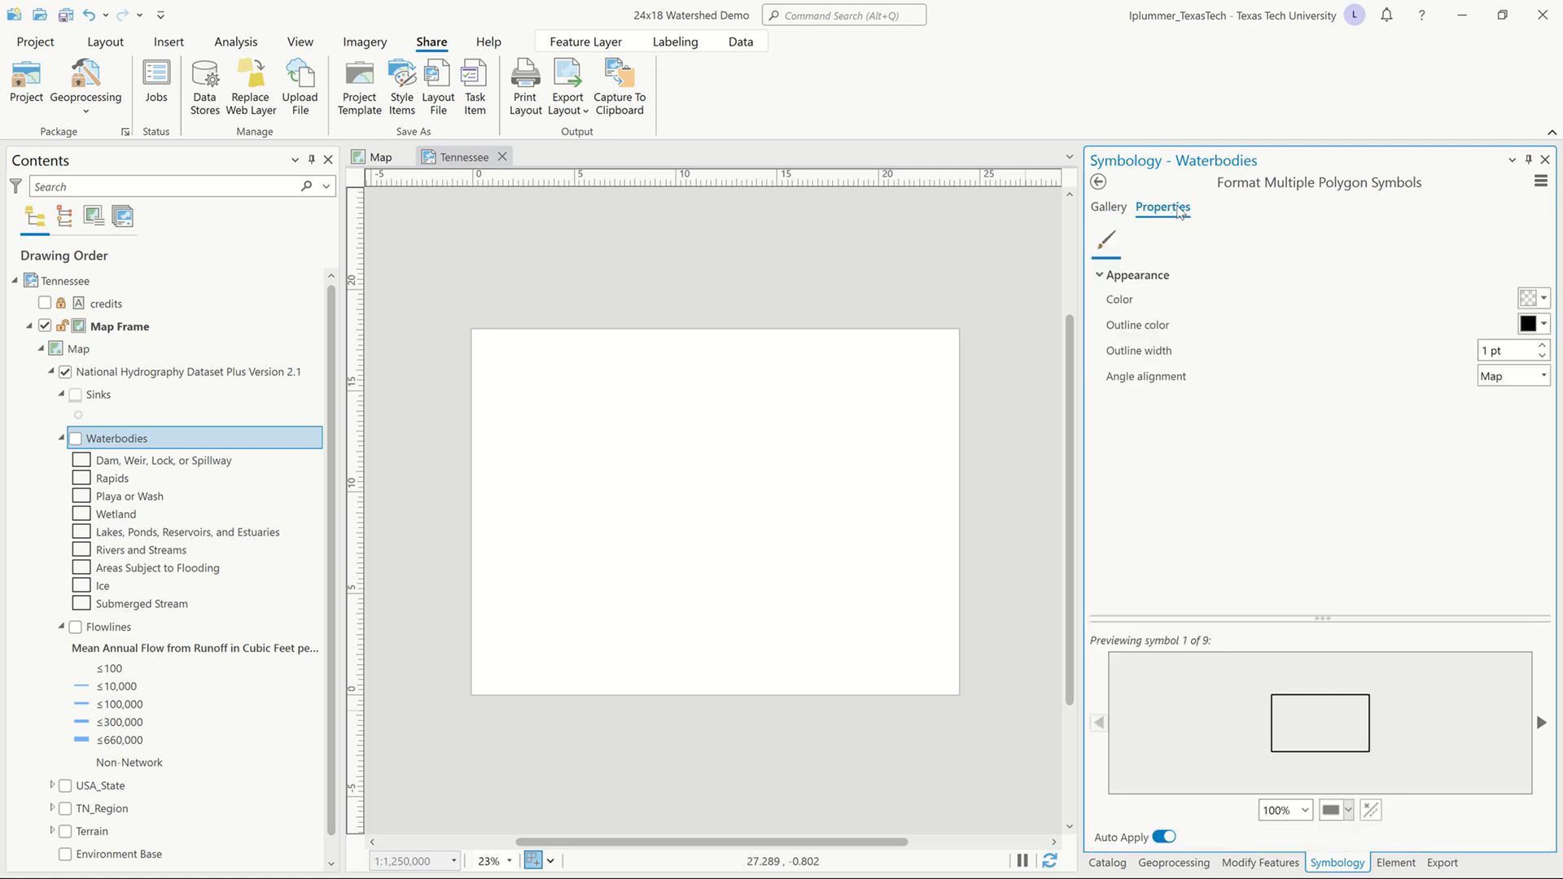
pyautogui.click(1541, 356)
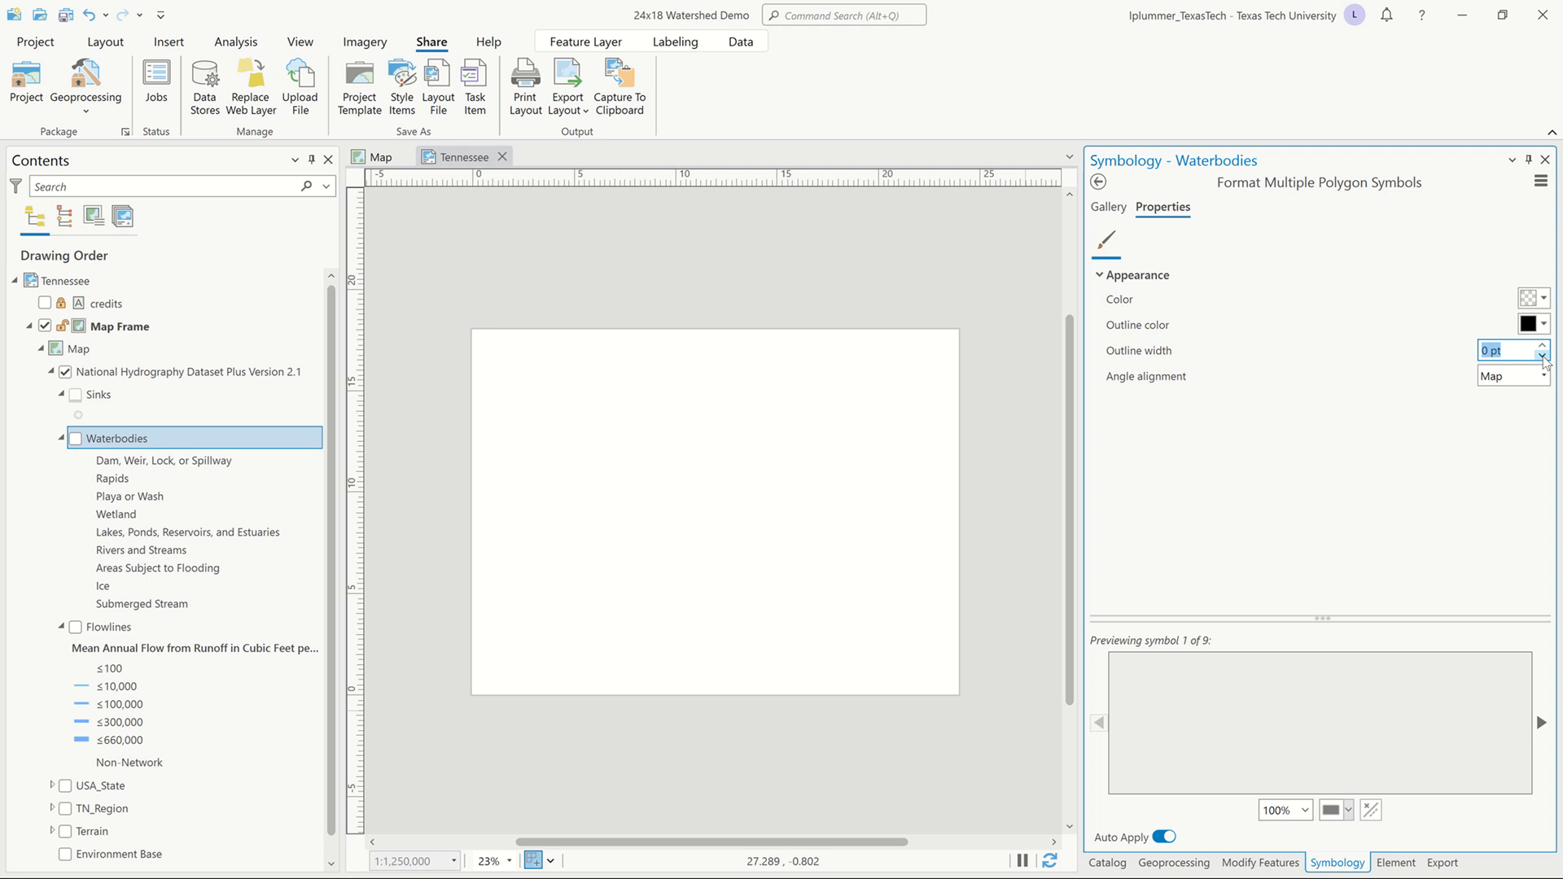
# - Set both the outline color and the fill color of the Rivers and Streams waterbody class to dark blue
pyautogui.click(80, 551)
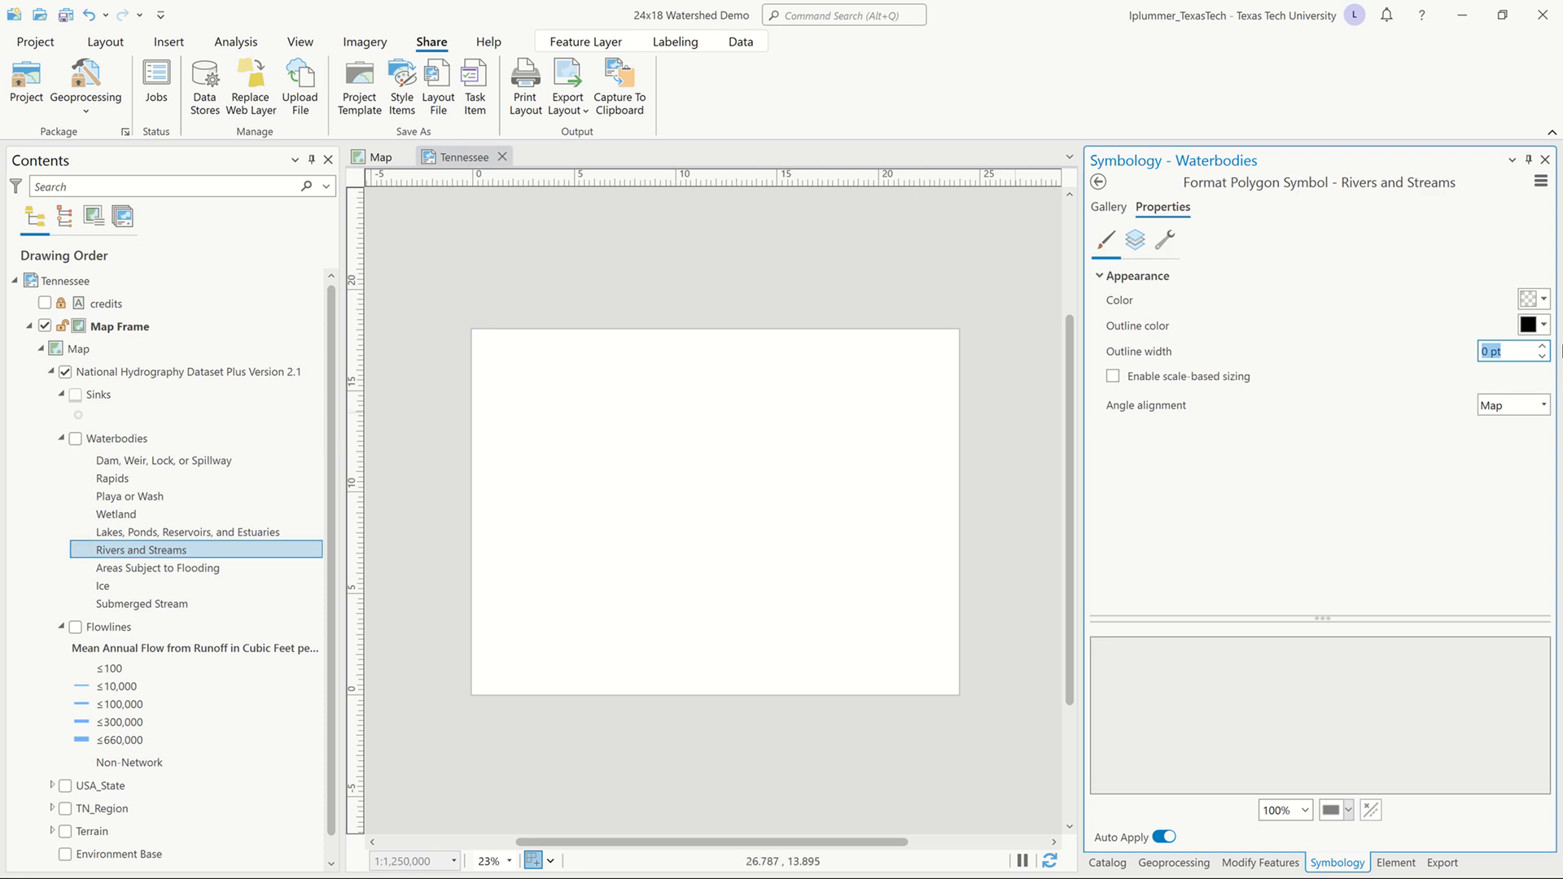
pyautogui.click(1544, 325)
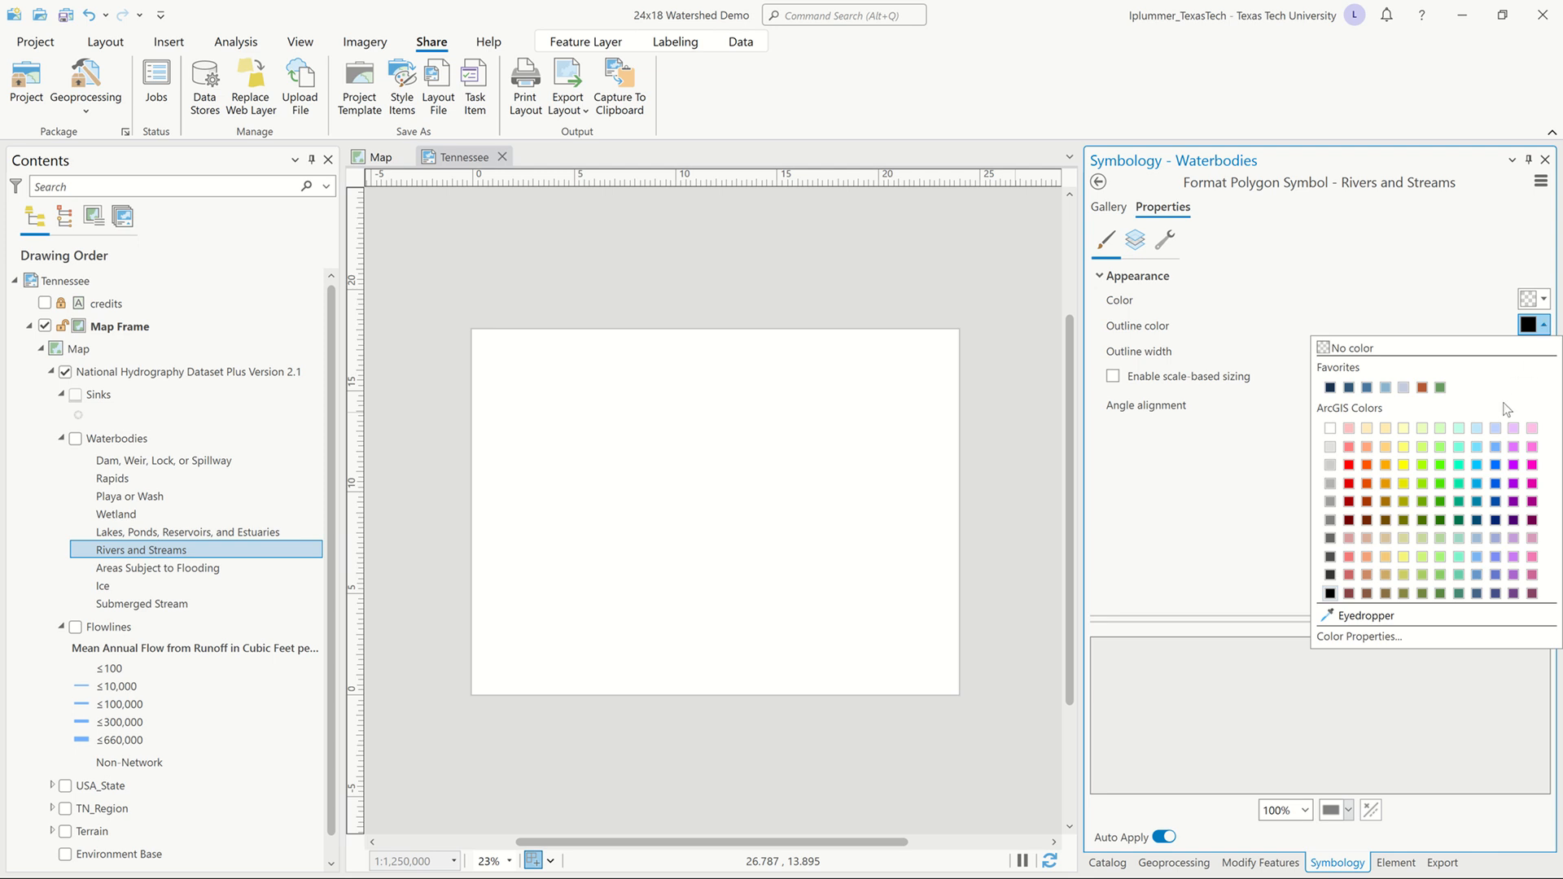
pyautogui.click(1476, 592)
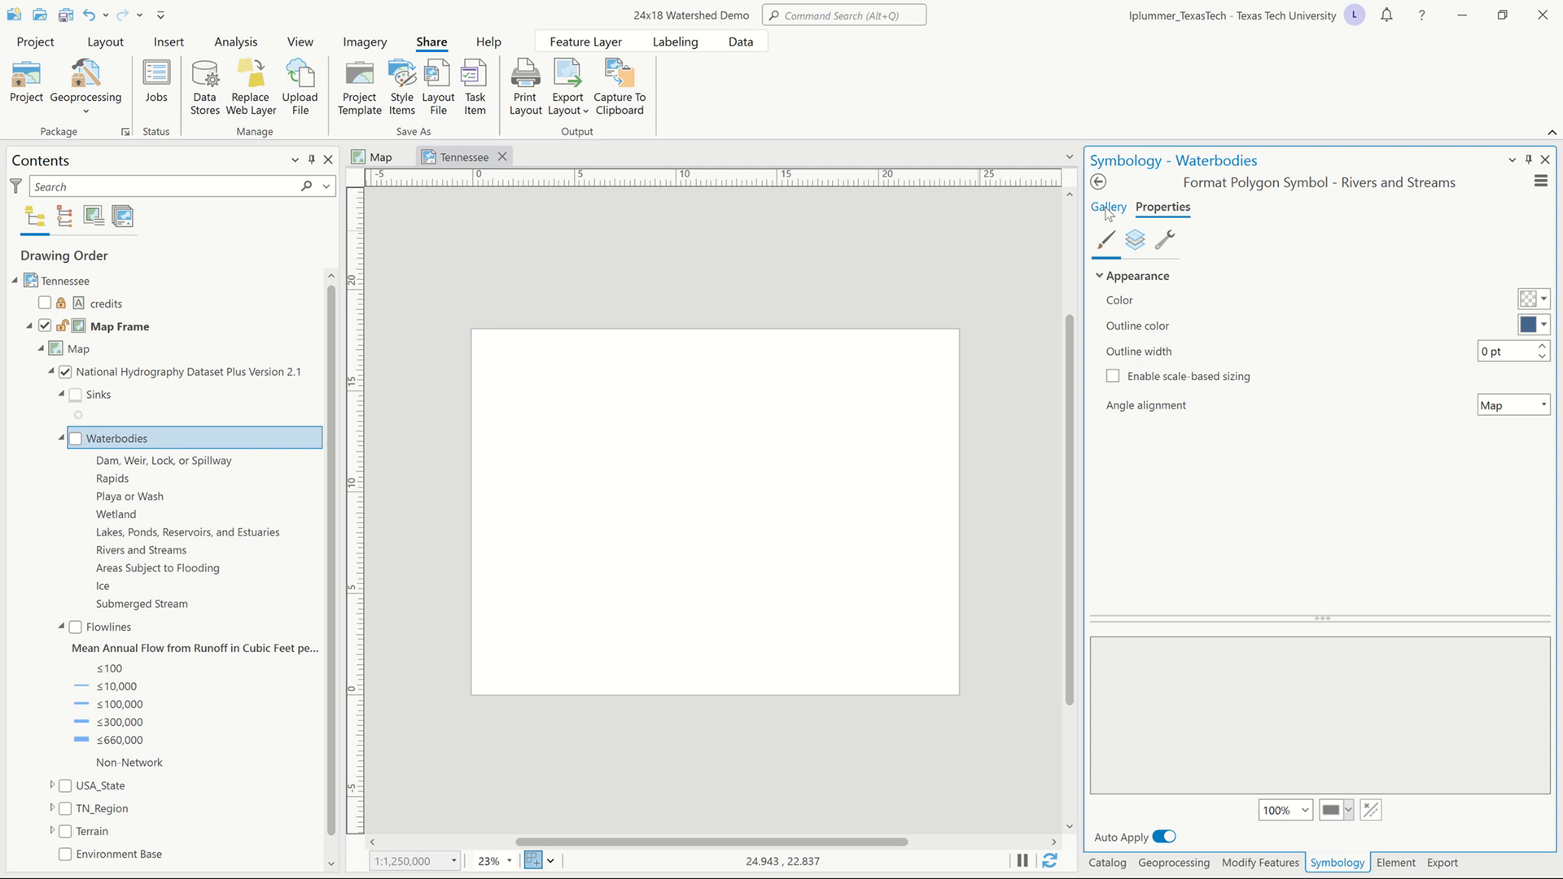
pyautogui.click(1098, 181)
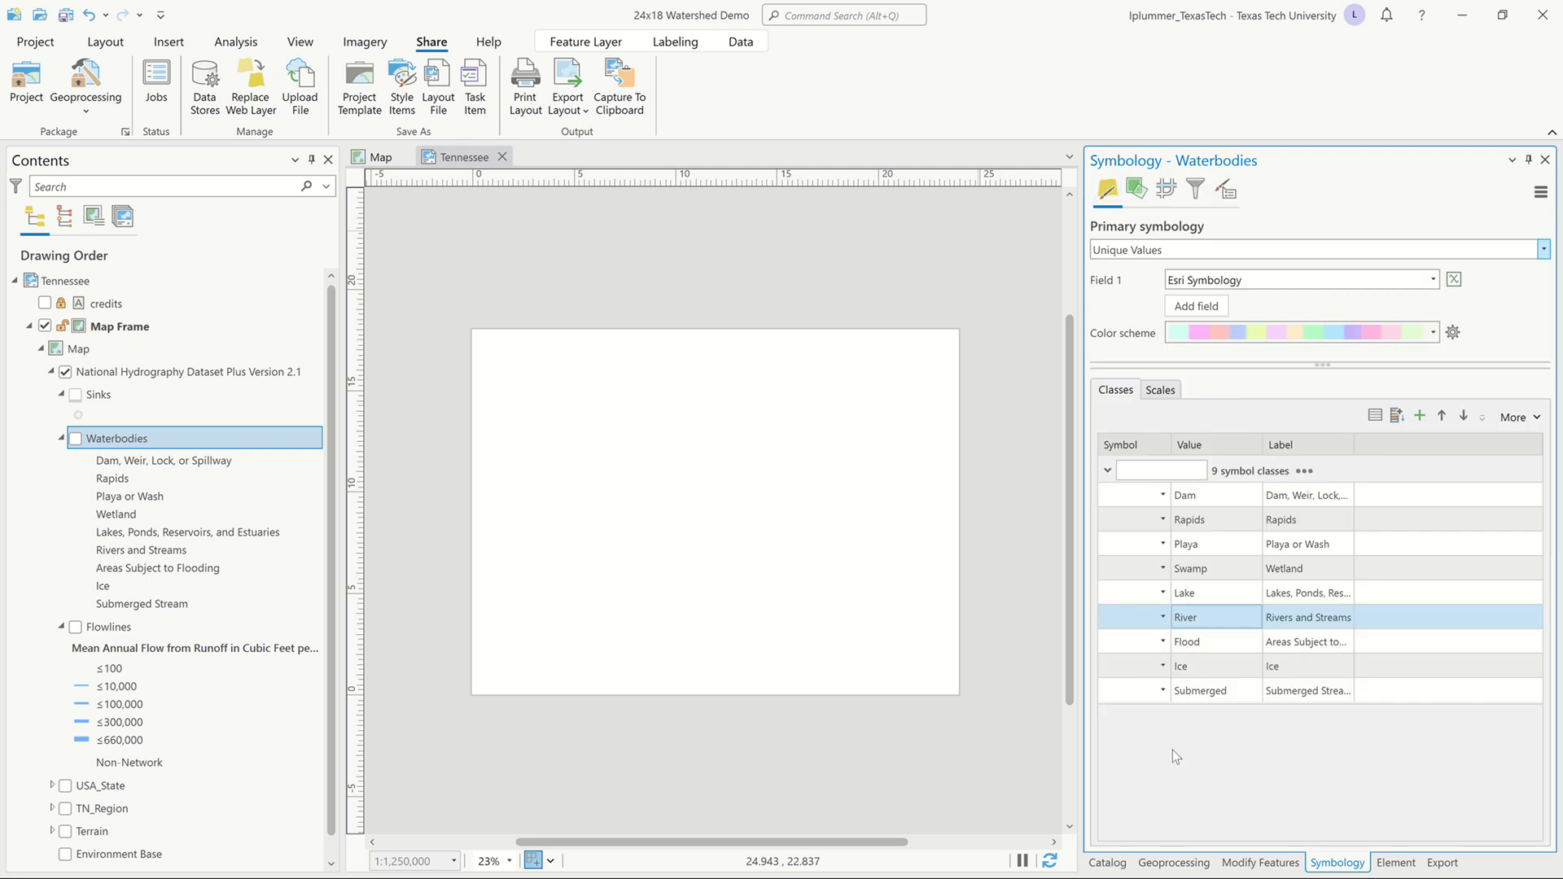
pyautogui.click(1267, 623)
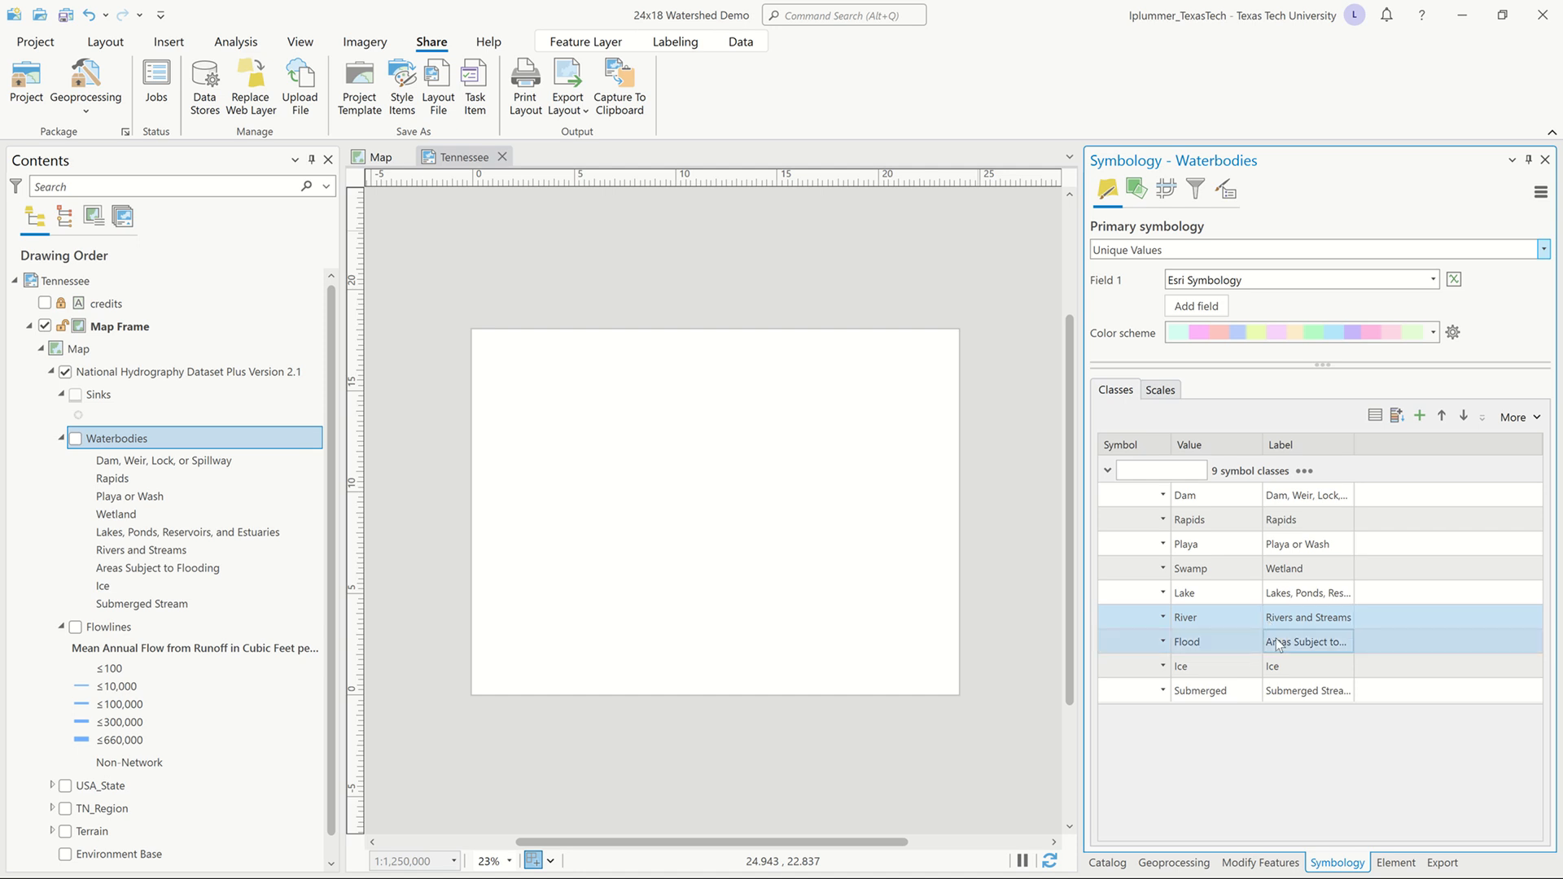
pyautogui.click(1149, 623)
pyautogui.click(1164, 618)
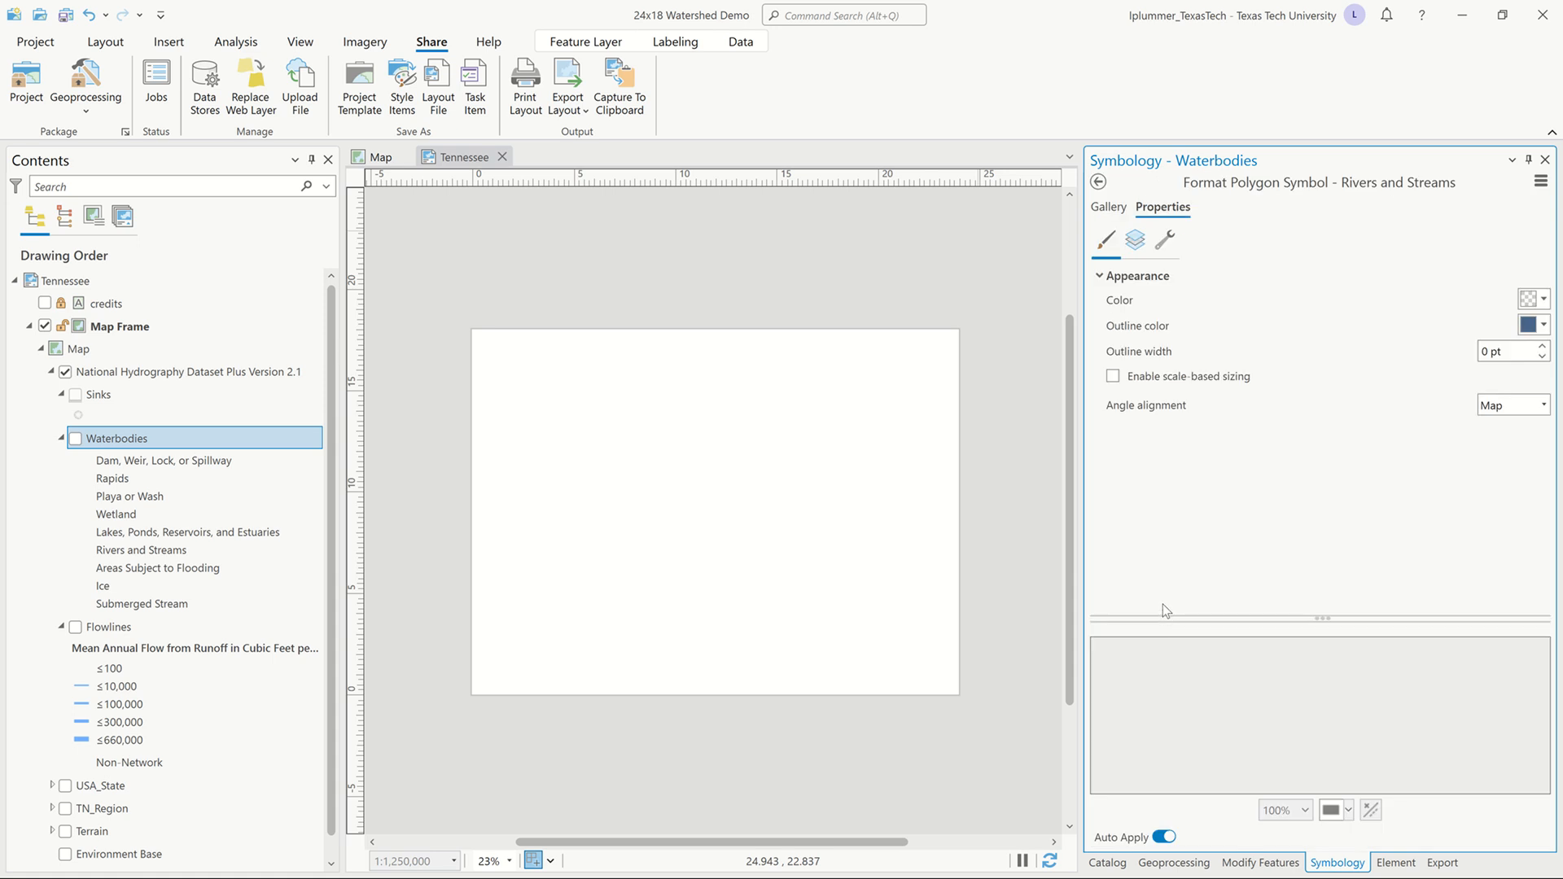
pyautogui.click(1545, 301)
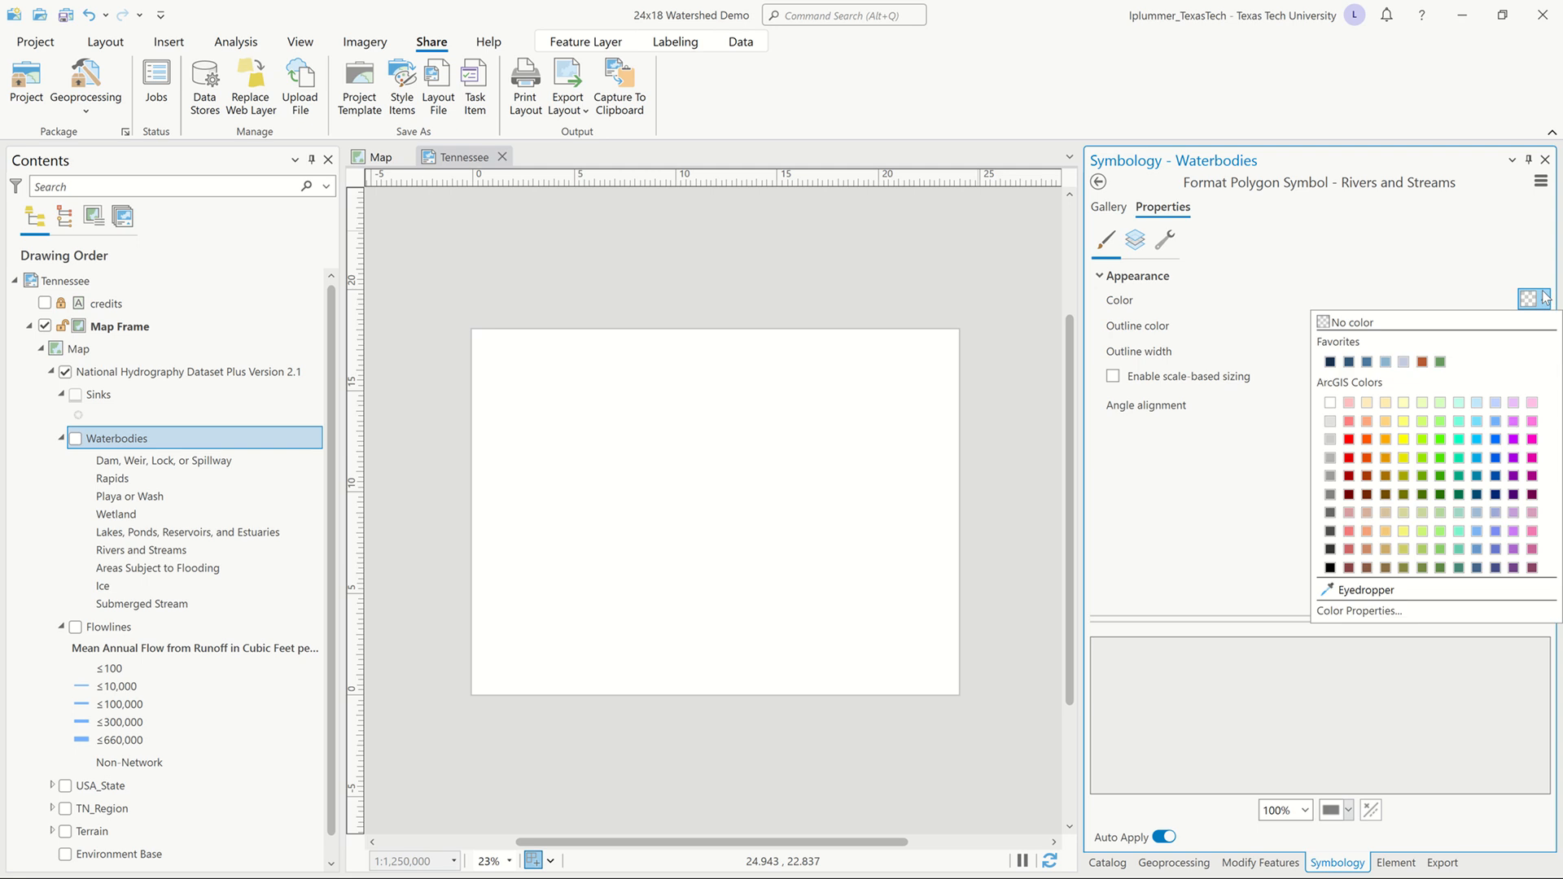
pyautogui.click(1476, 568)
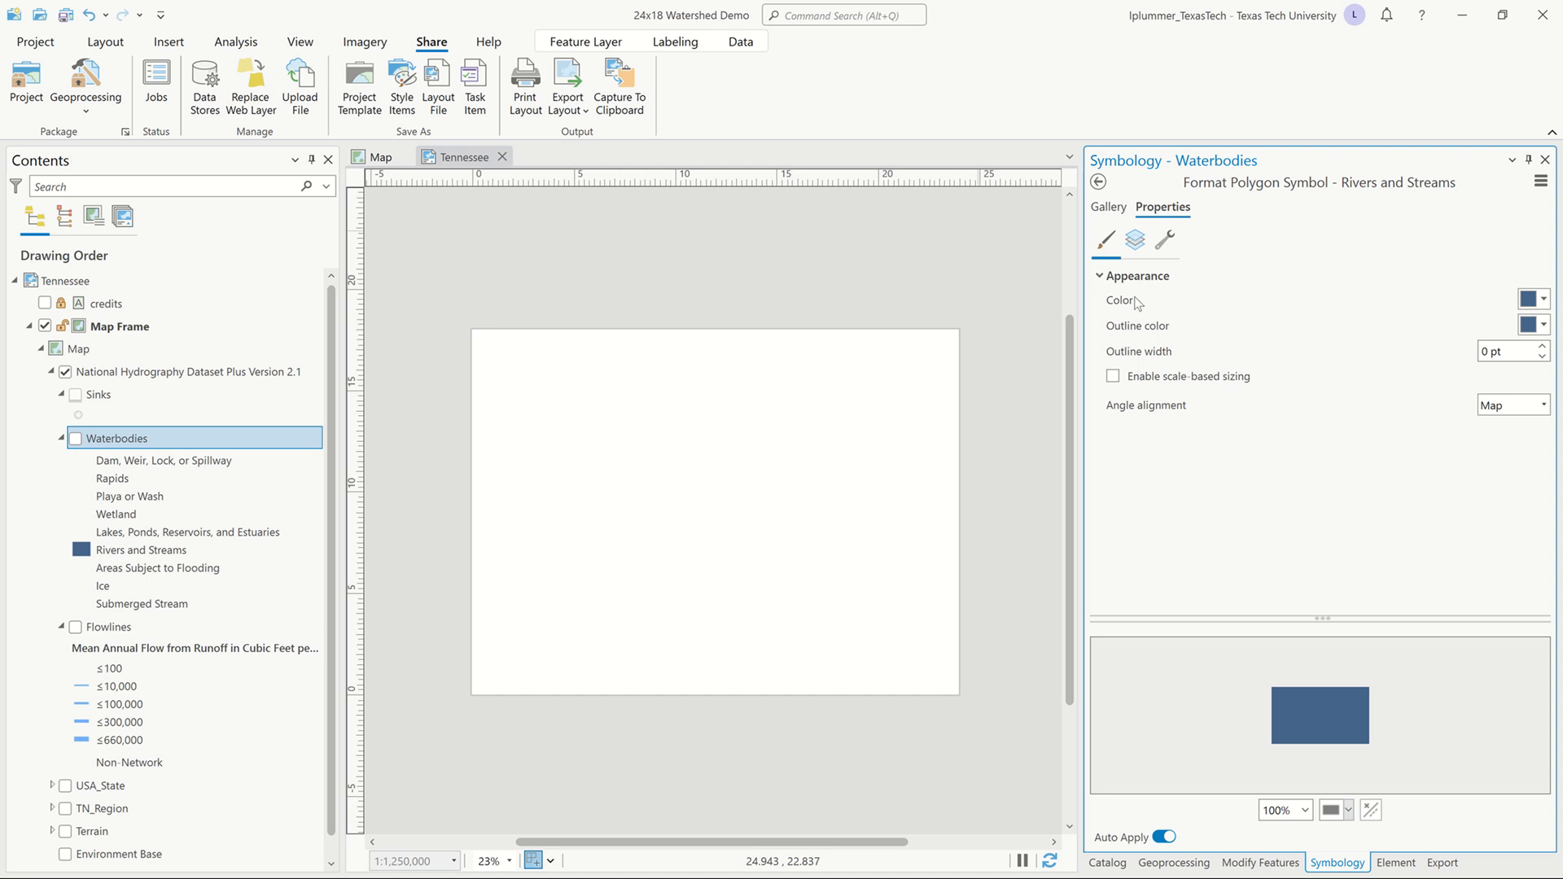
pyautogui.click(1099, 183)
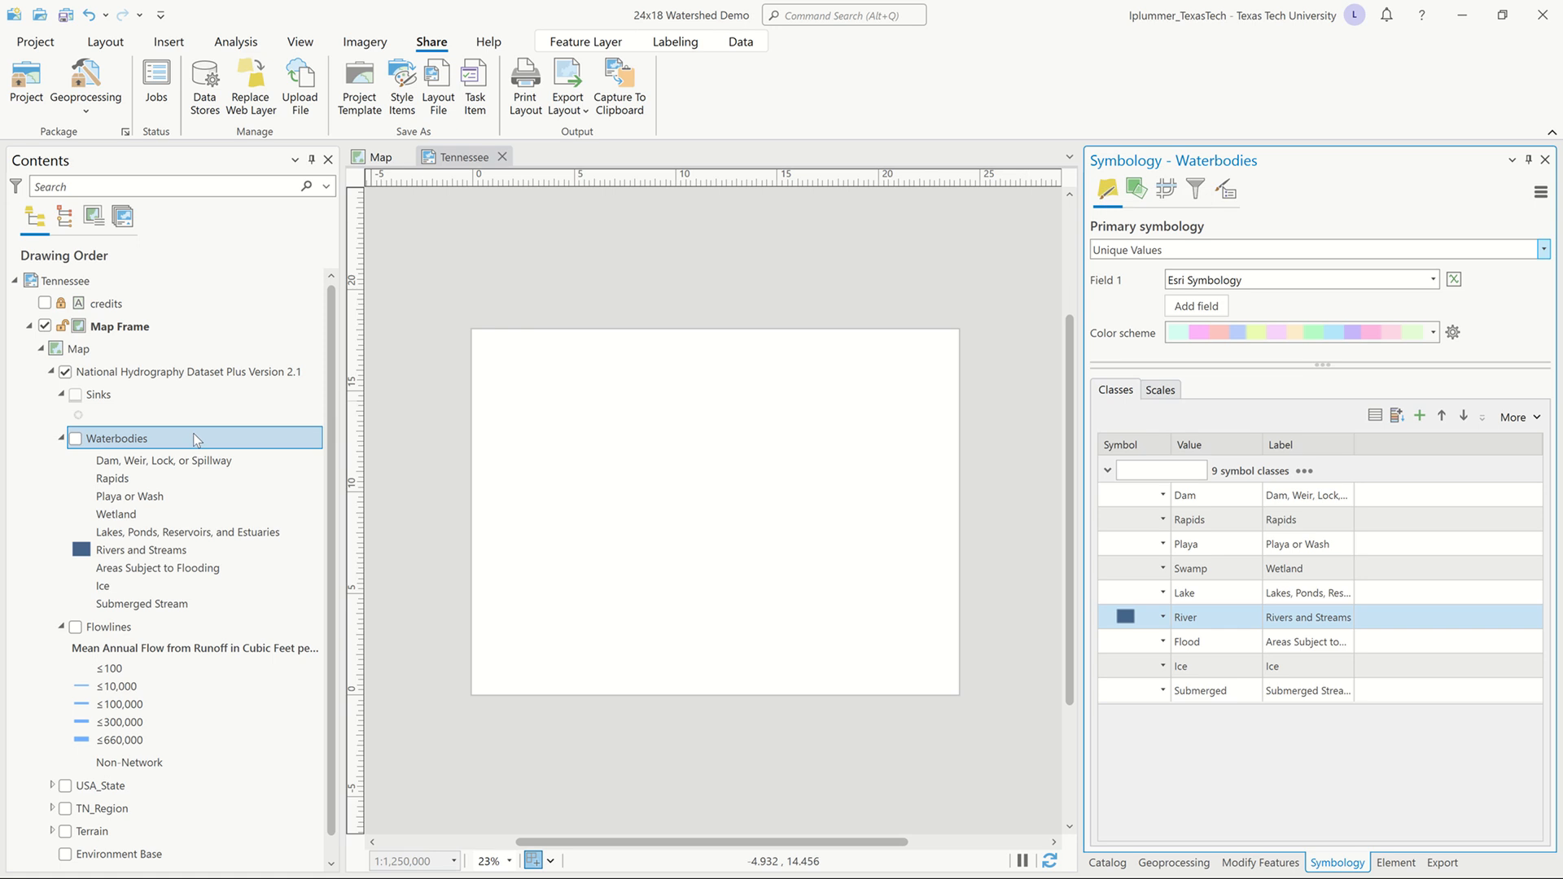
# - Turn on the Waterbodies sublayer so it draws on the layout
pyautogui.click(75, 438)
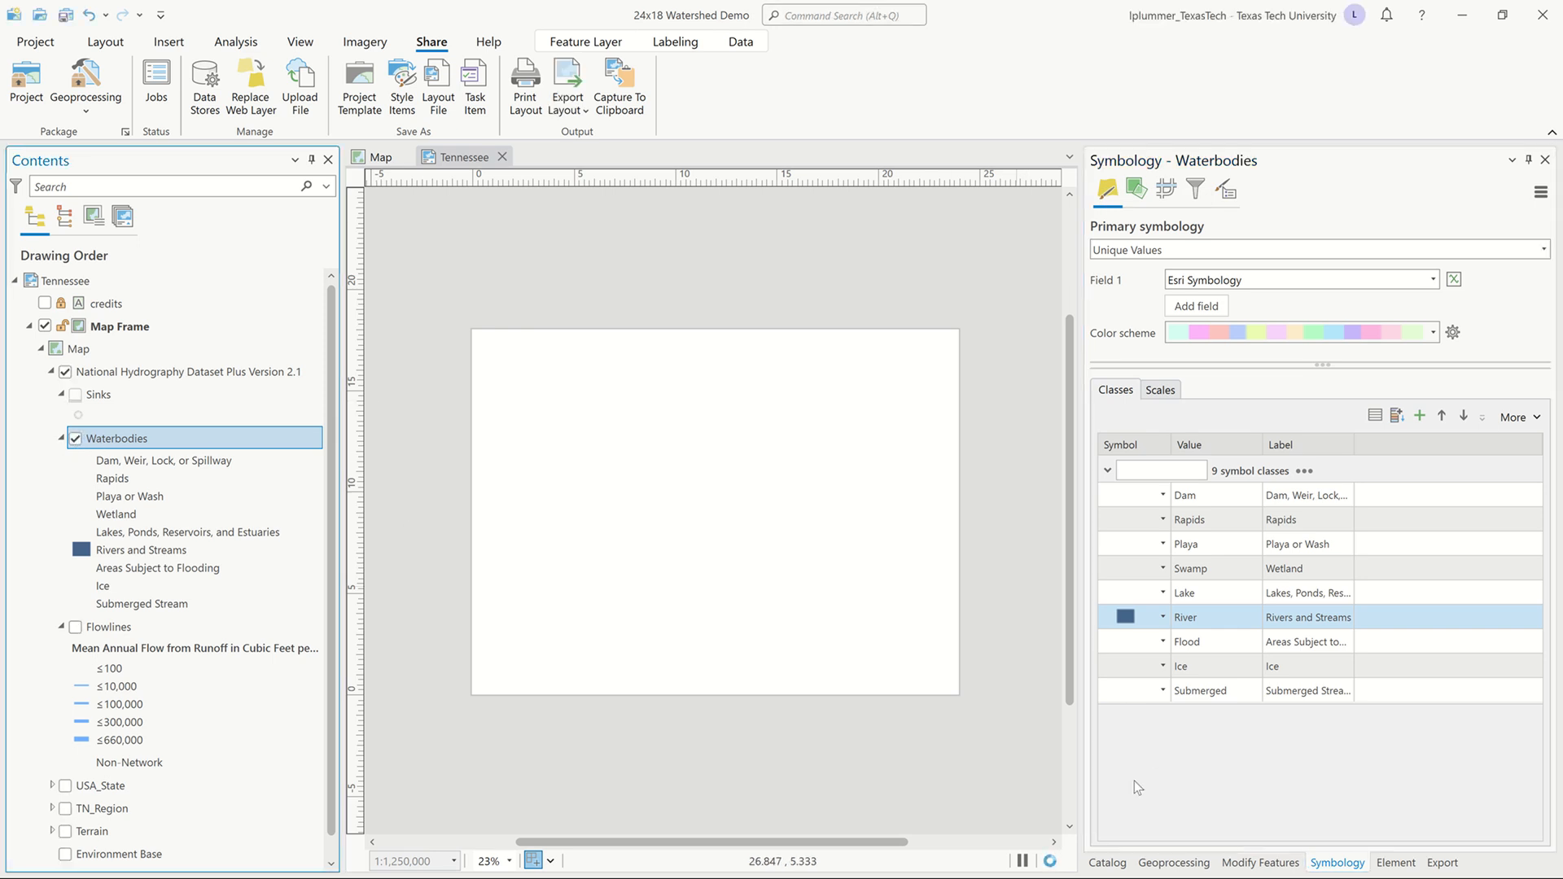
pyautogui.moveTo(700, 6)
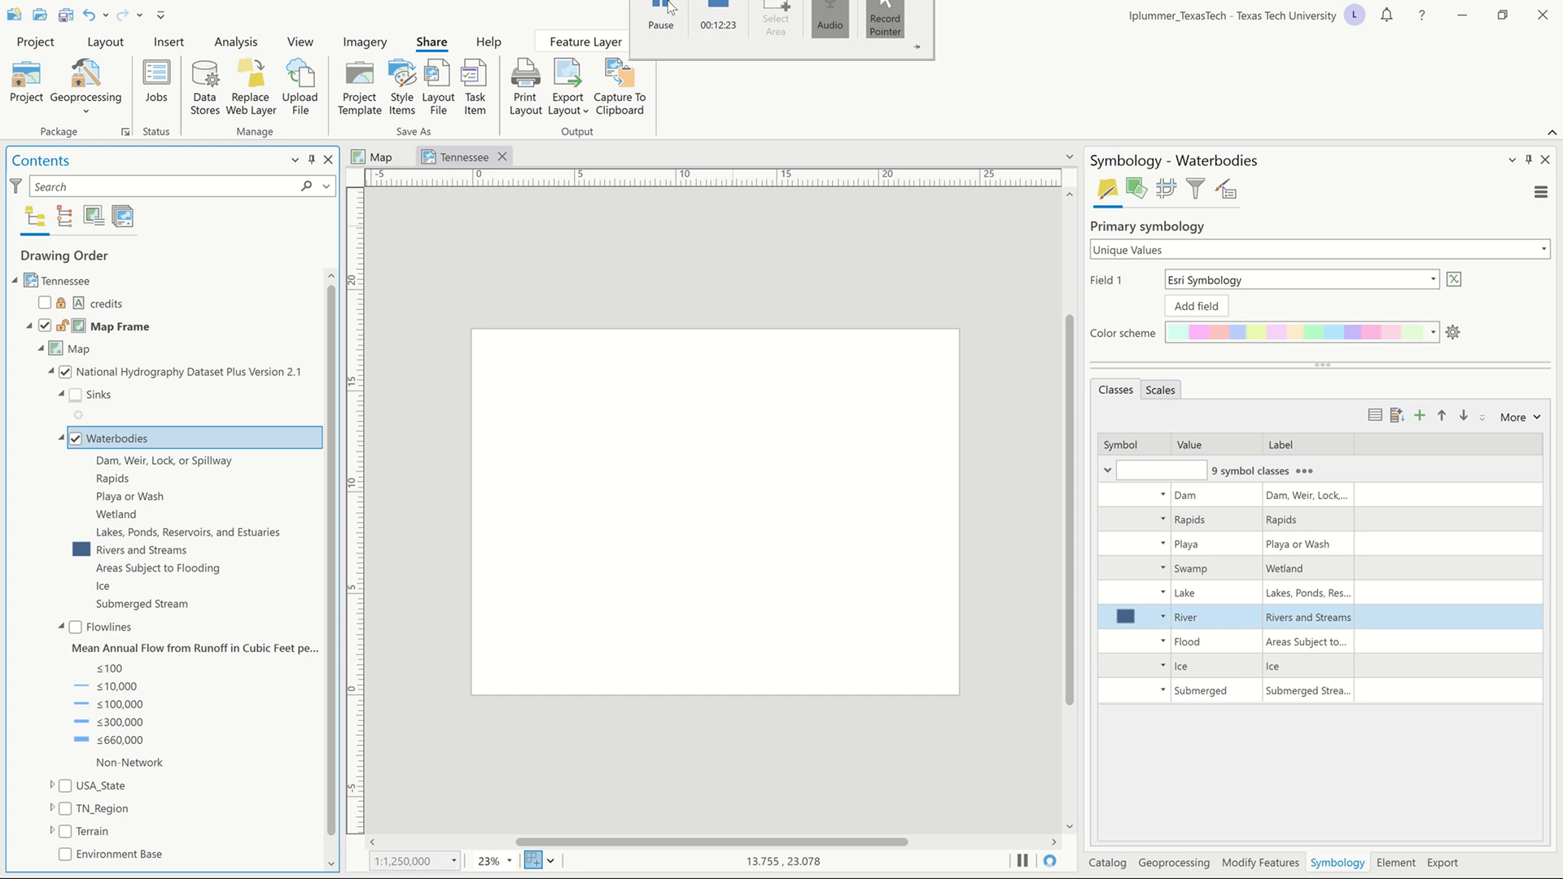
pyautogui.click(666, 40)
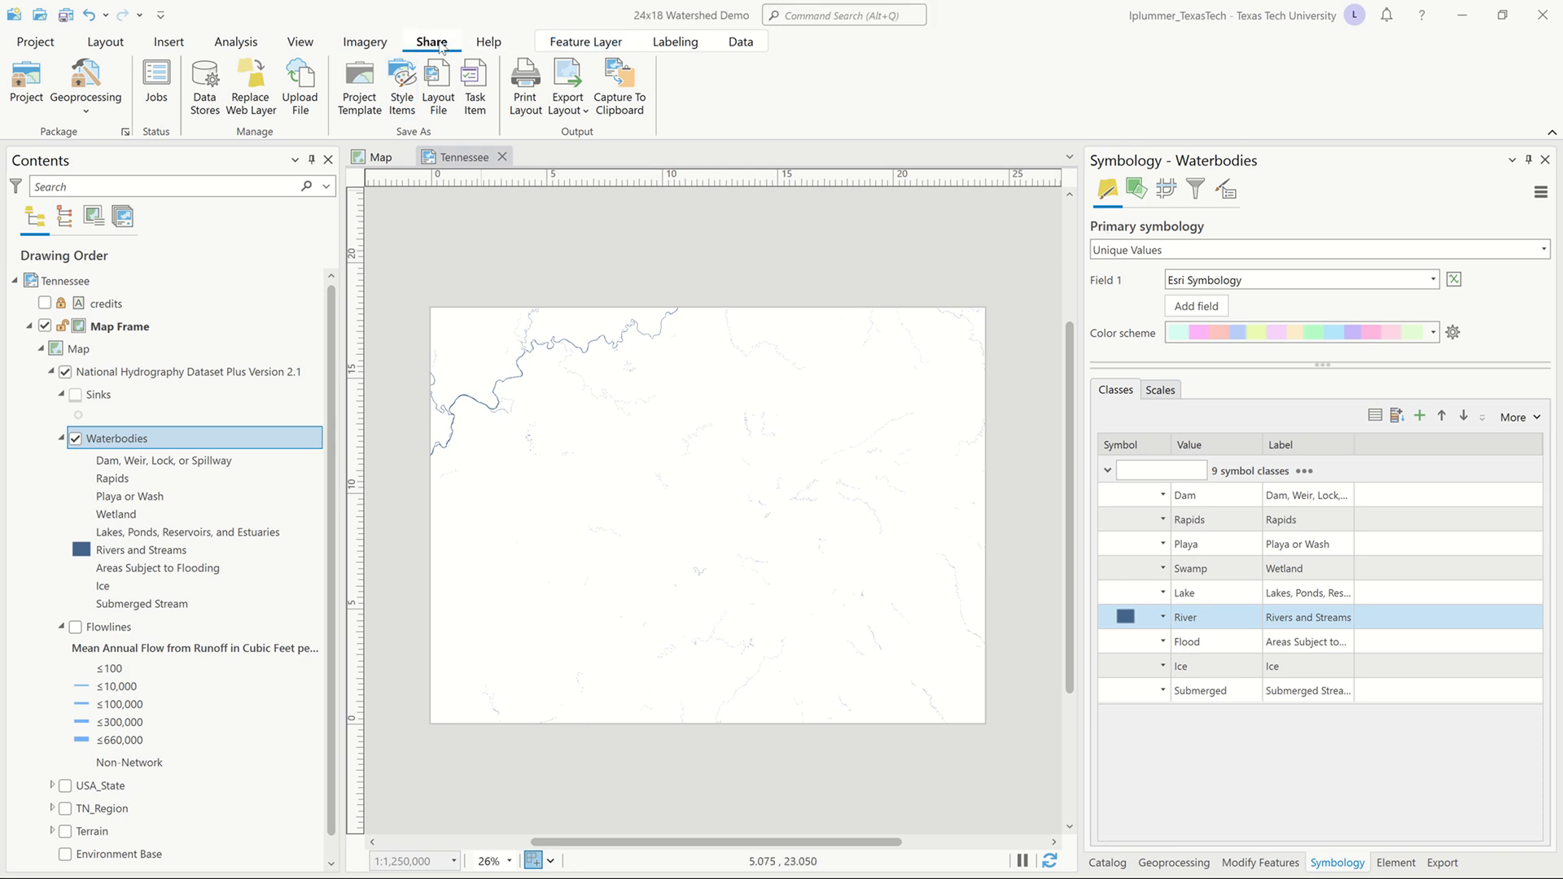
# - Export the layout as a PDF named "rivers and streams" in the TN Rendering folder
pyautogui.click(569, 83)
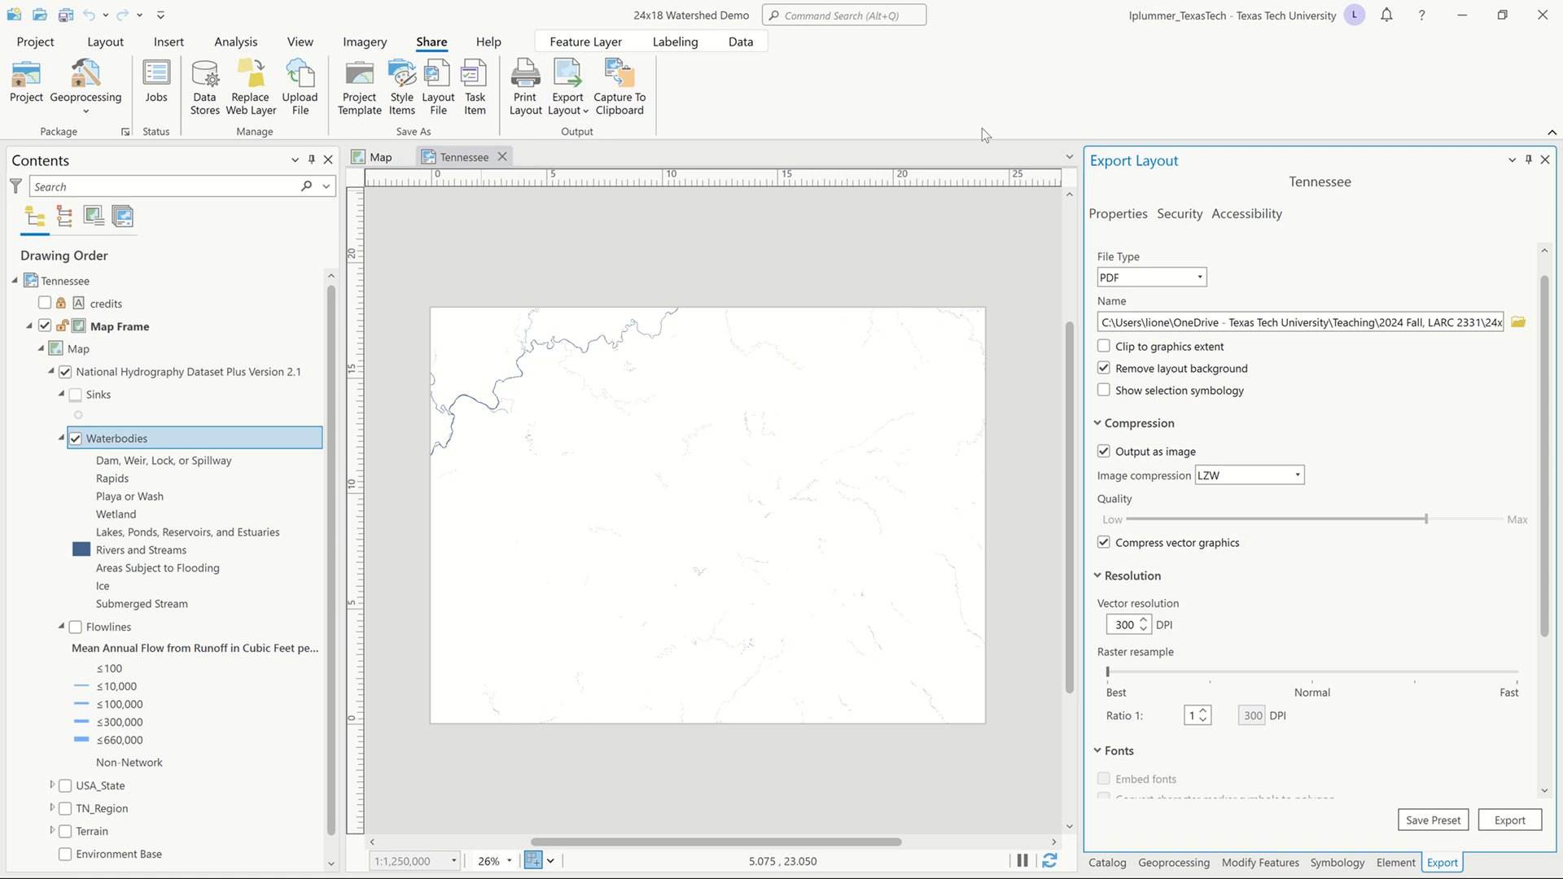
pyautogui.click(1519, 323)
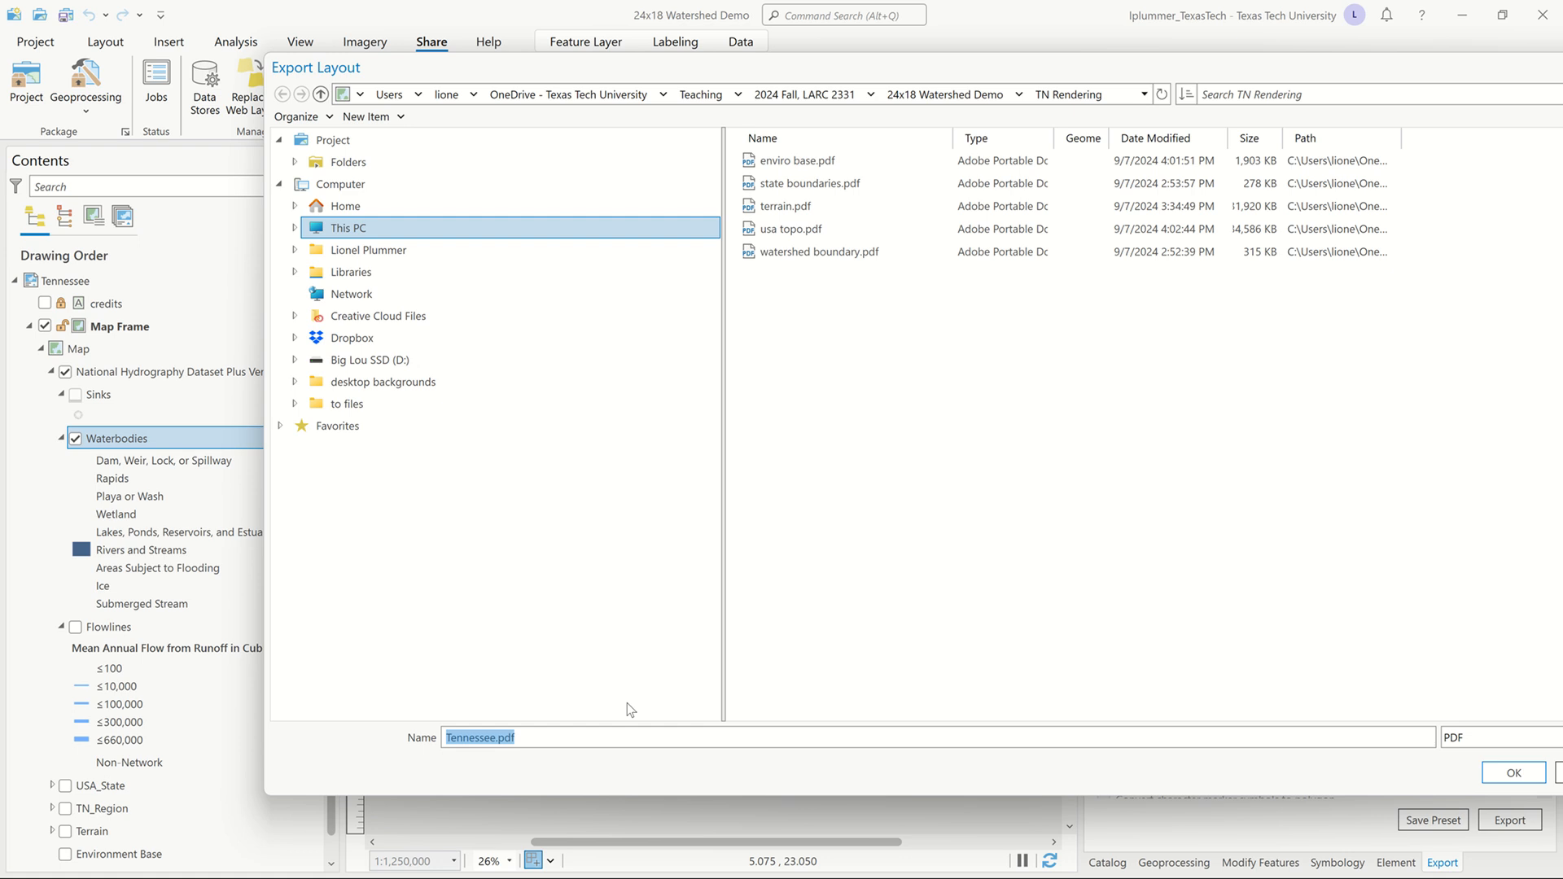
pyautogui.write('rivers and streams')
pyautogui.press('Return')
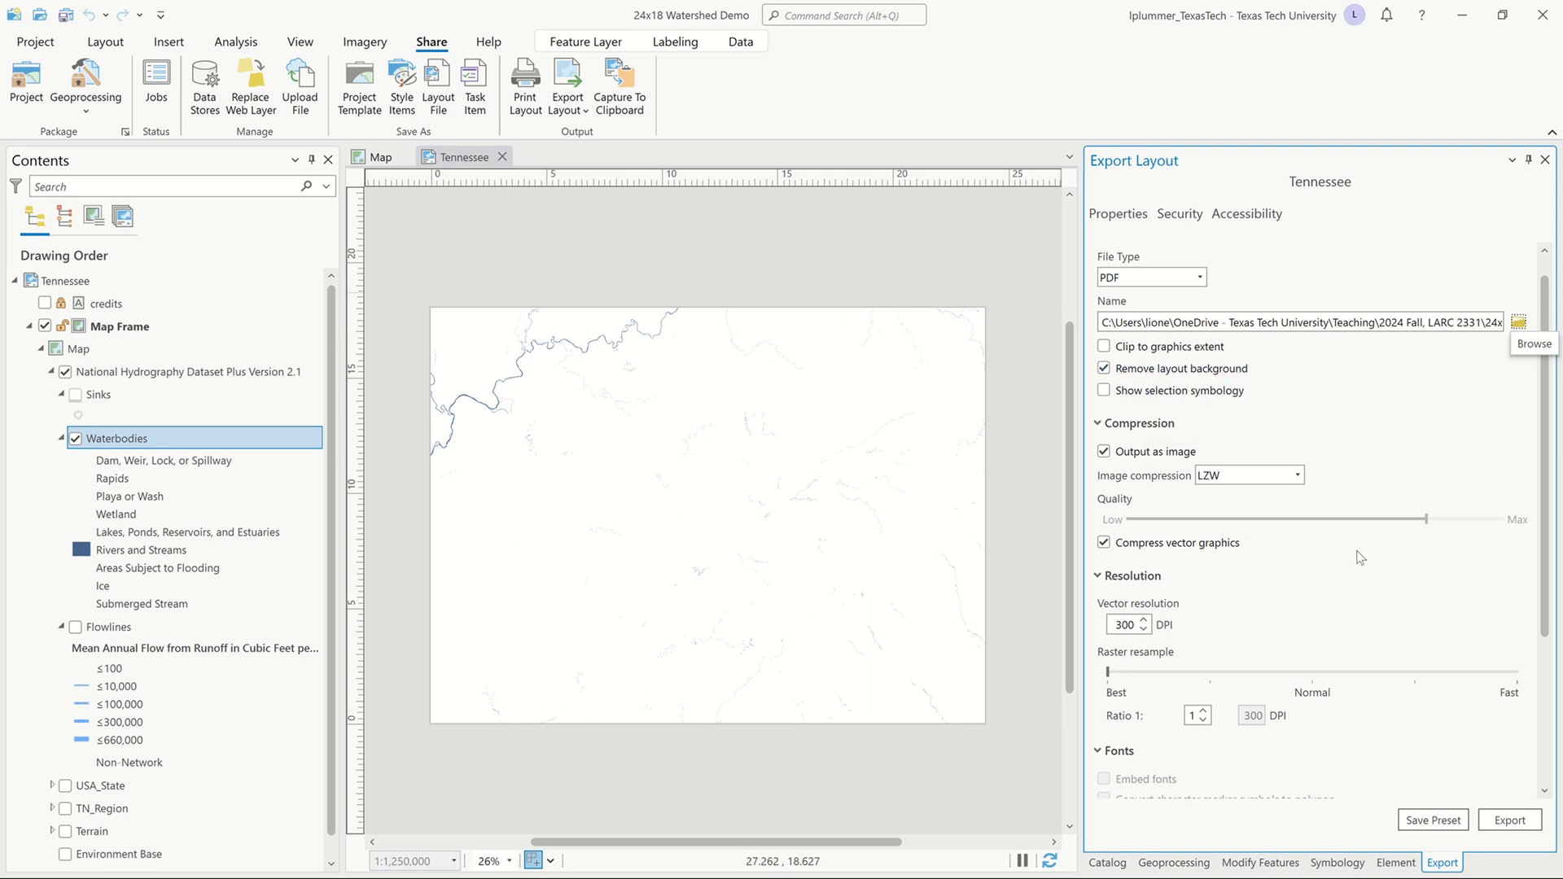
pyautogui.click(1511, 823)
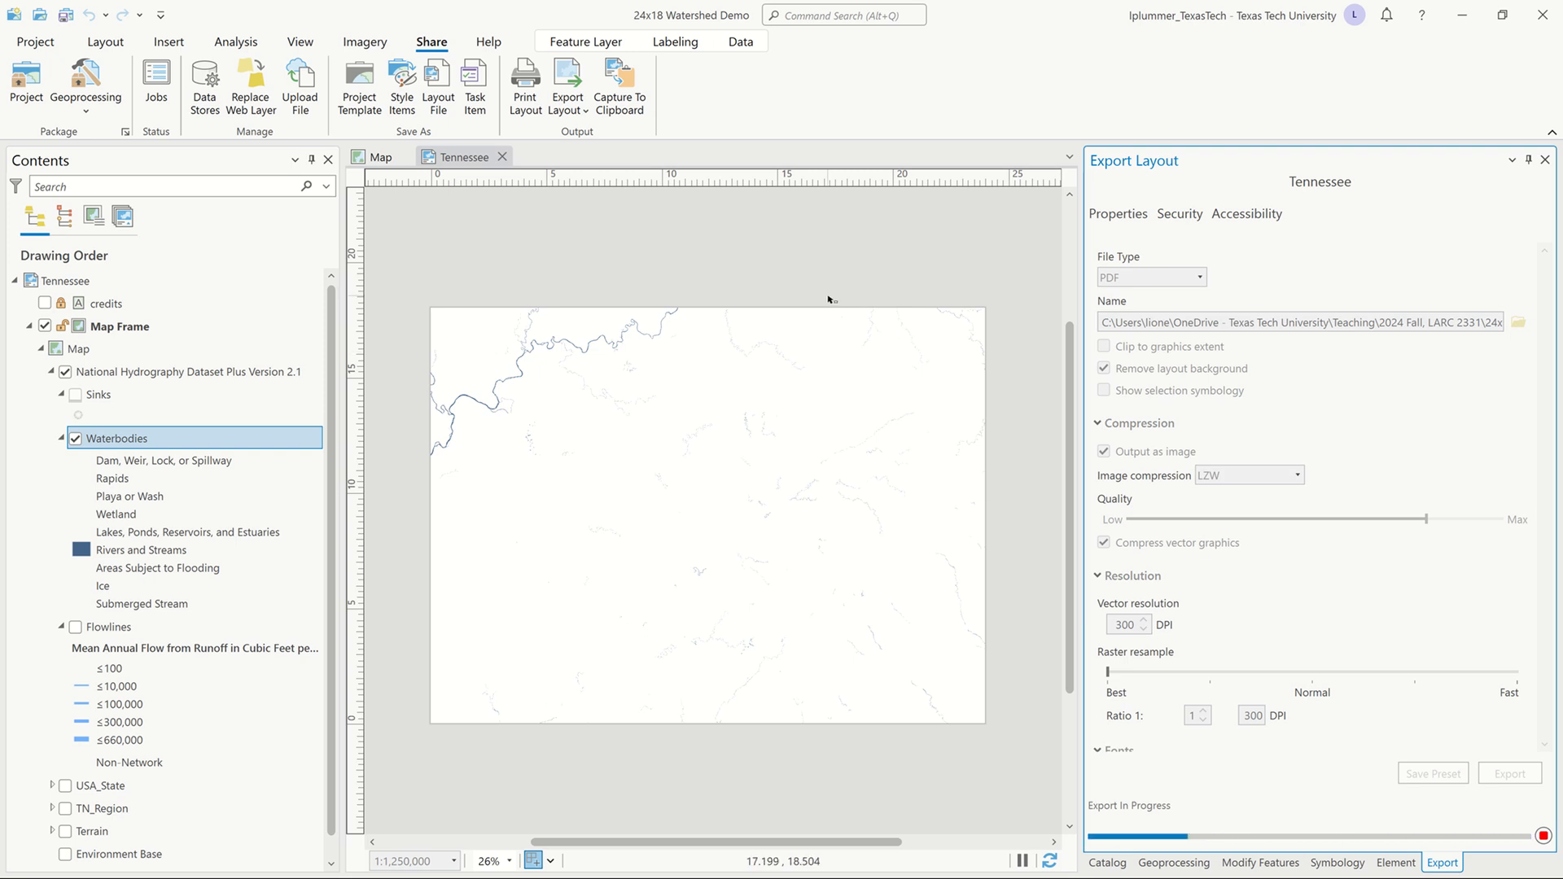
pyautogui.moveTo(660, 8)
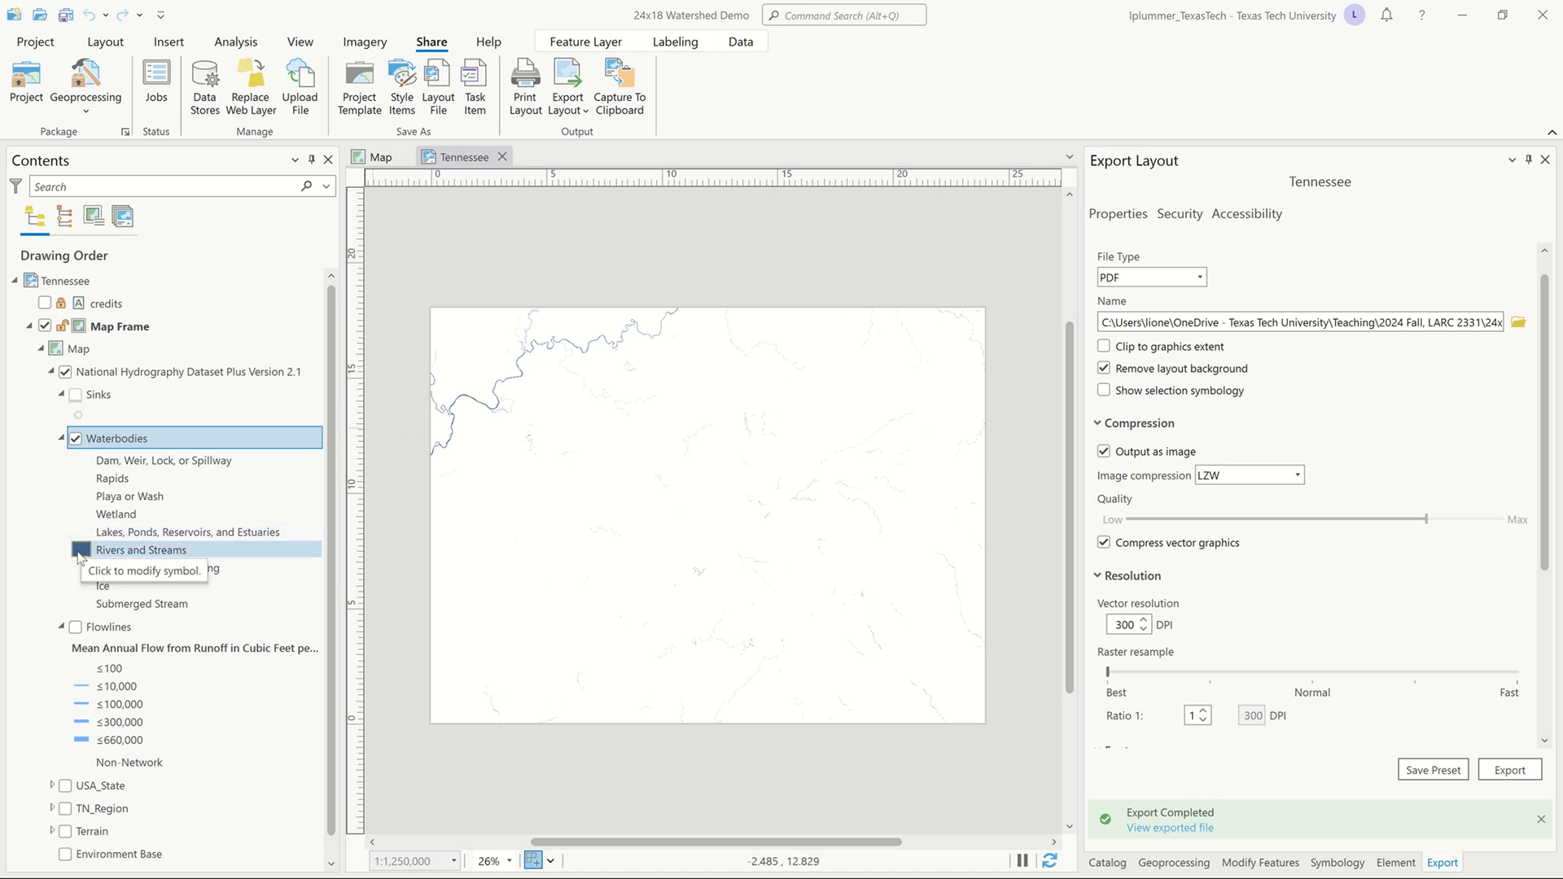
# - Set the fill of the Rivers and Streams class in the Waterbodies symbology to no color
pyautogui.click(161, 440)
pyautogui.rightClick(161, 440)
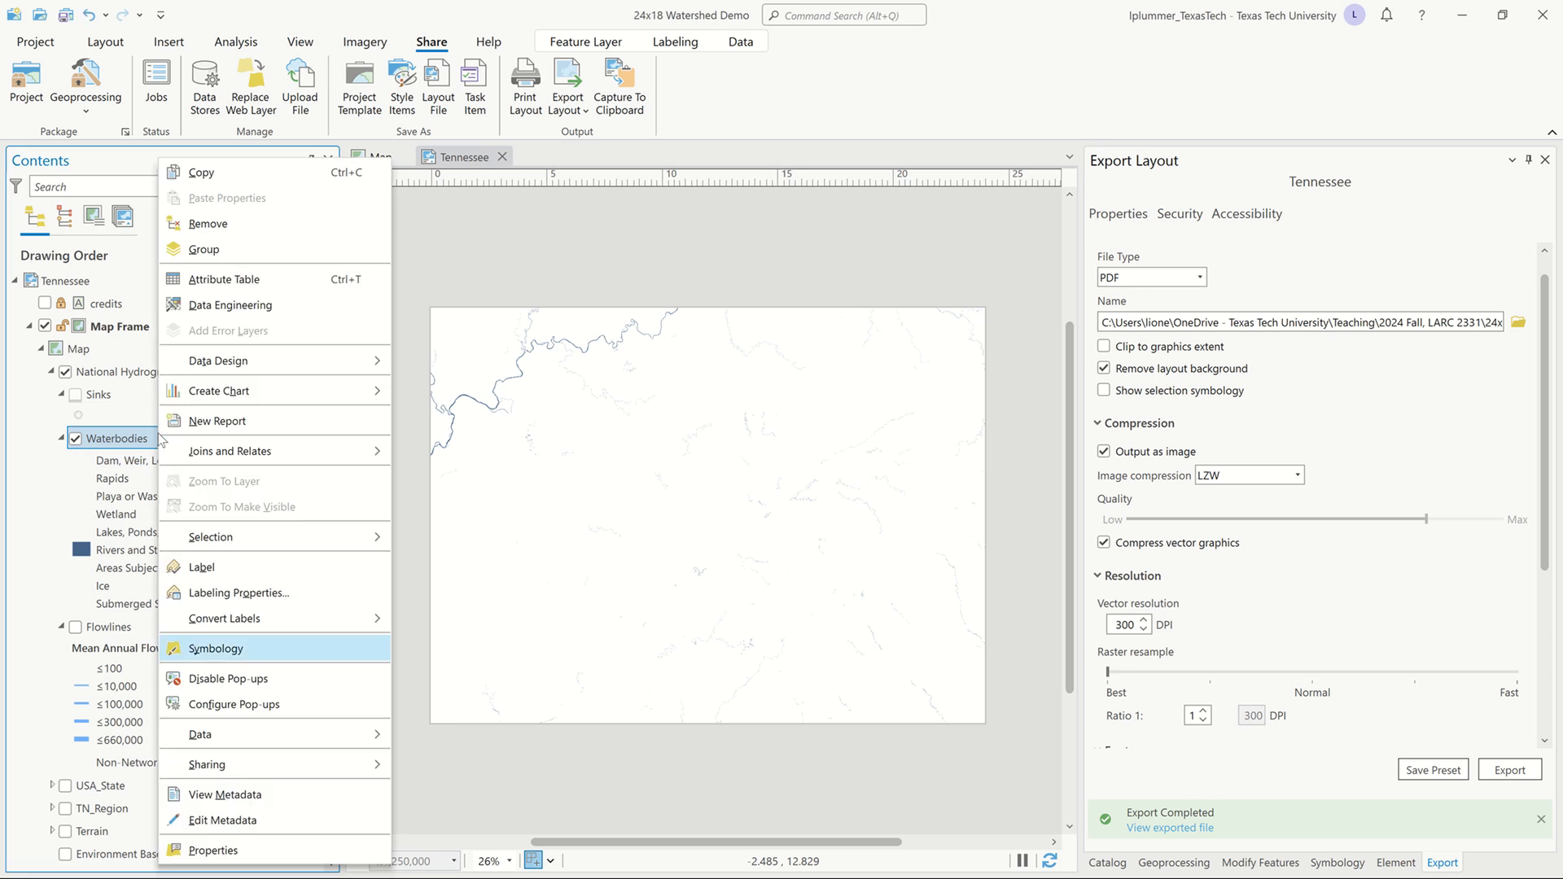
pyautogui.click(237, 653)
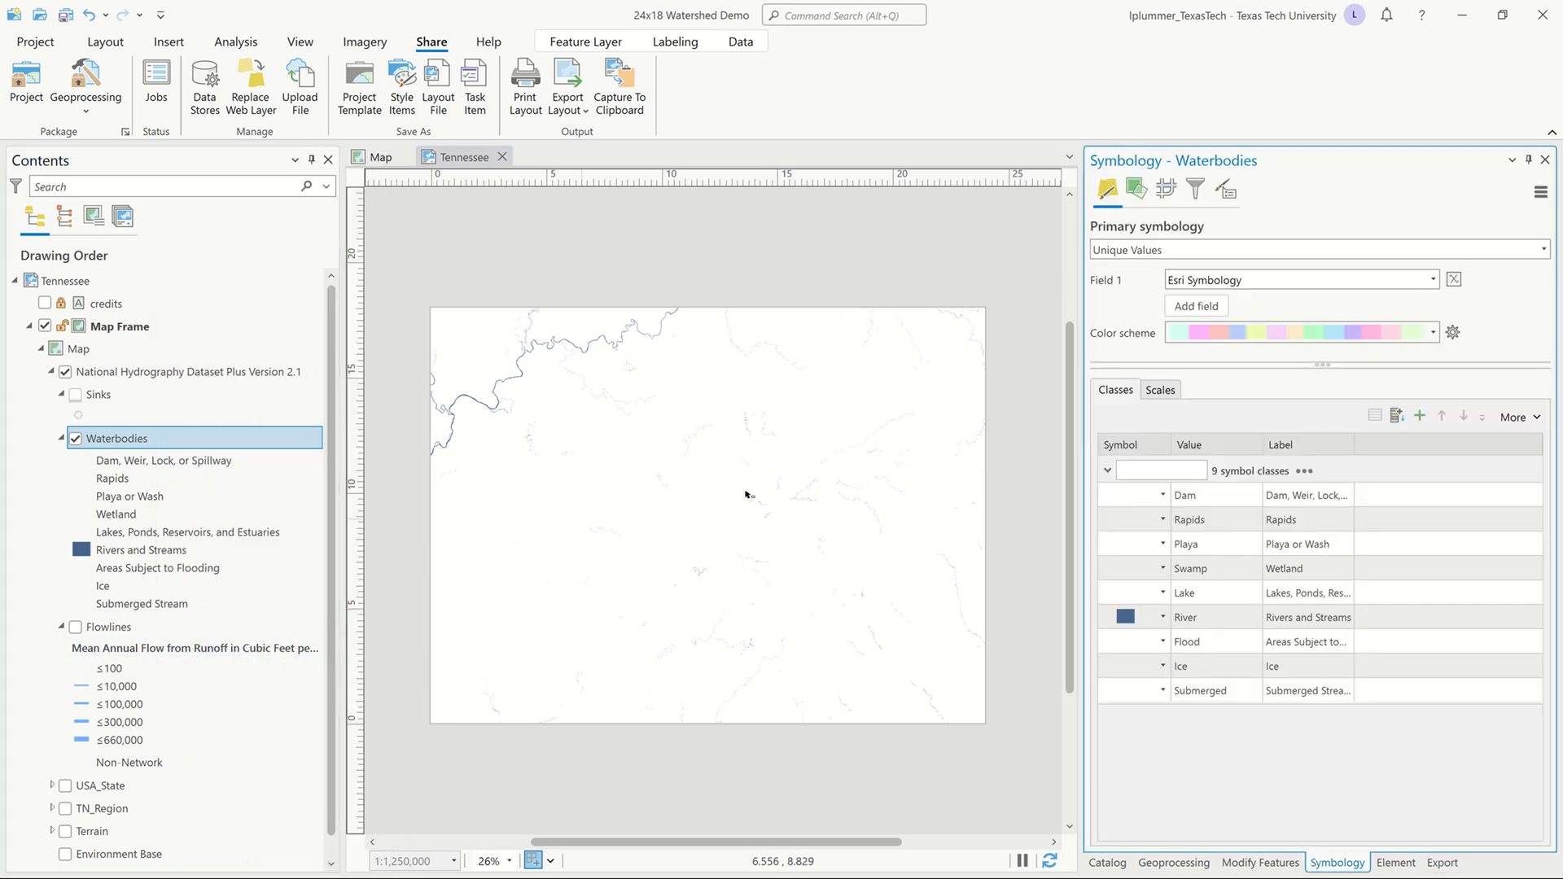
pyautogui.click(1207, 616)
pyautogui.click(1132, 618)
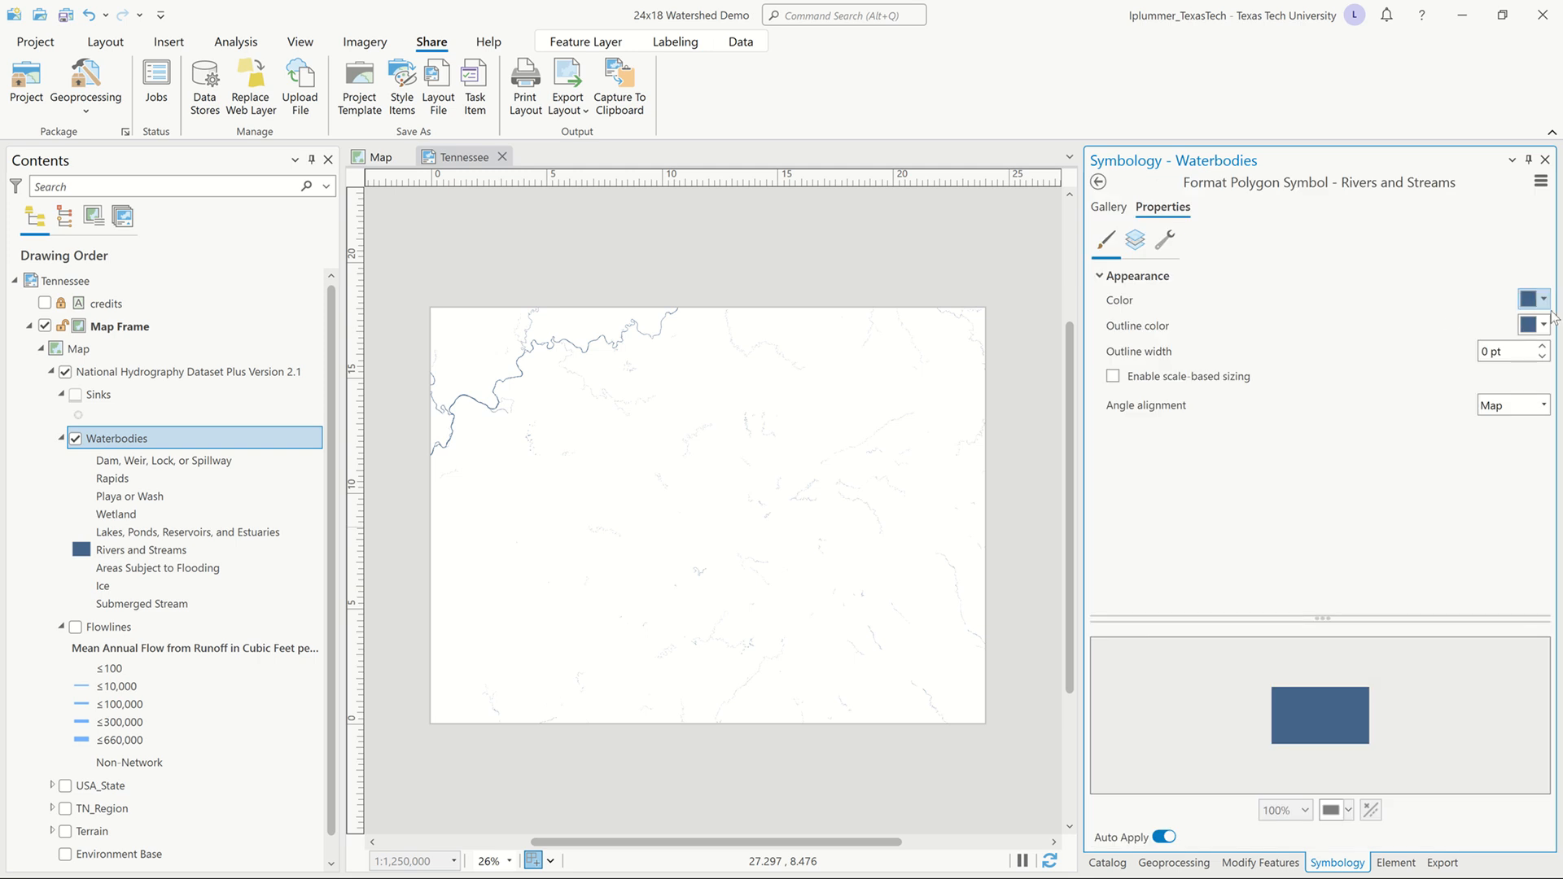
pyautogui.click(1542, 299)
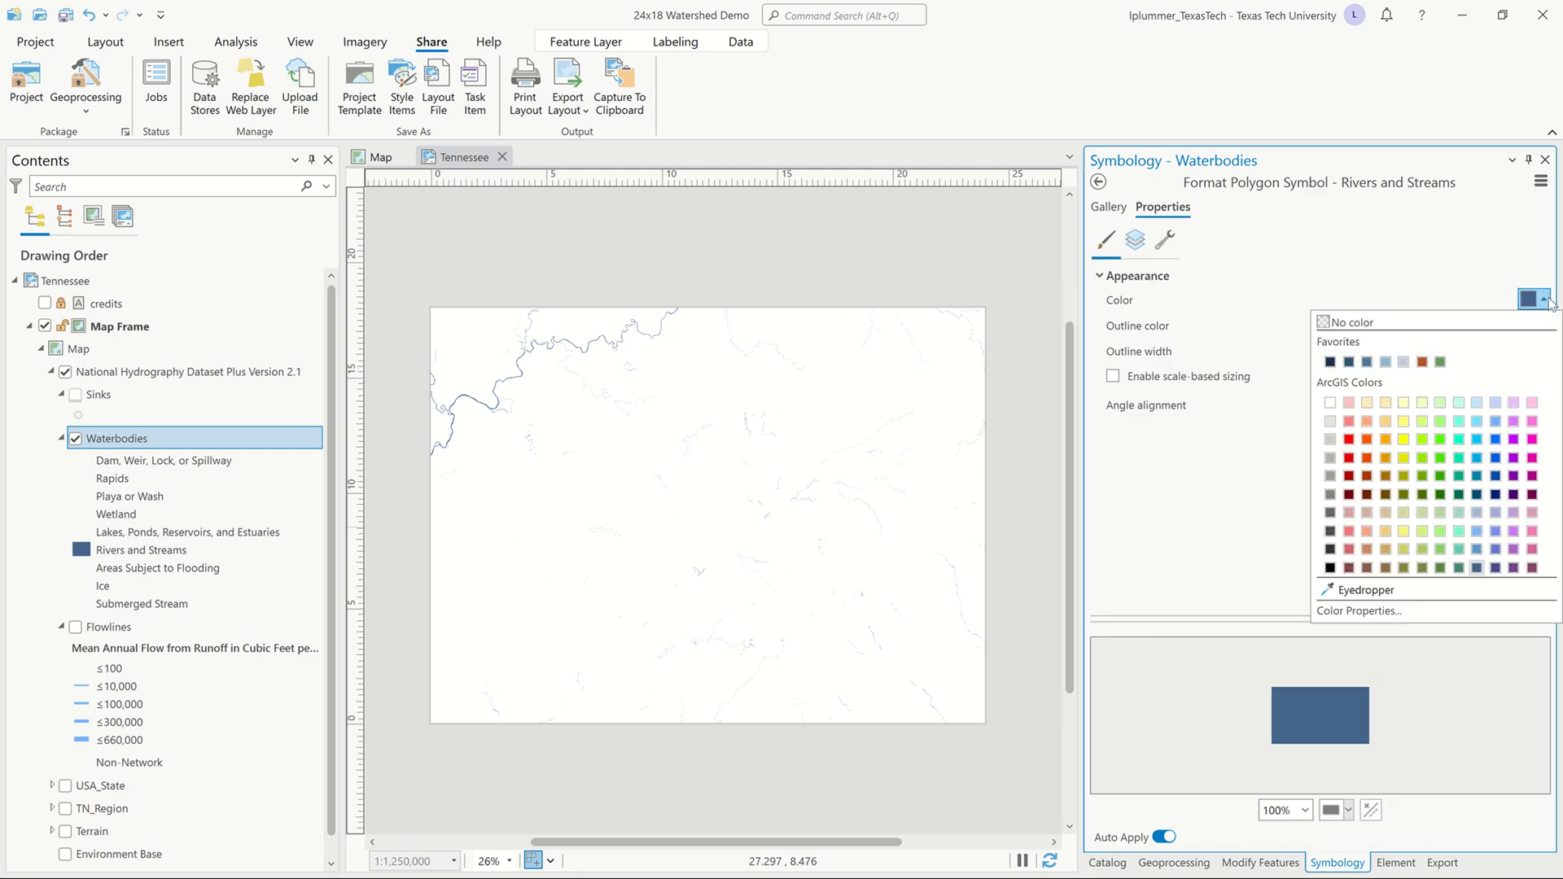
pyautogui.click(1423, 325)
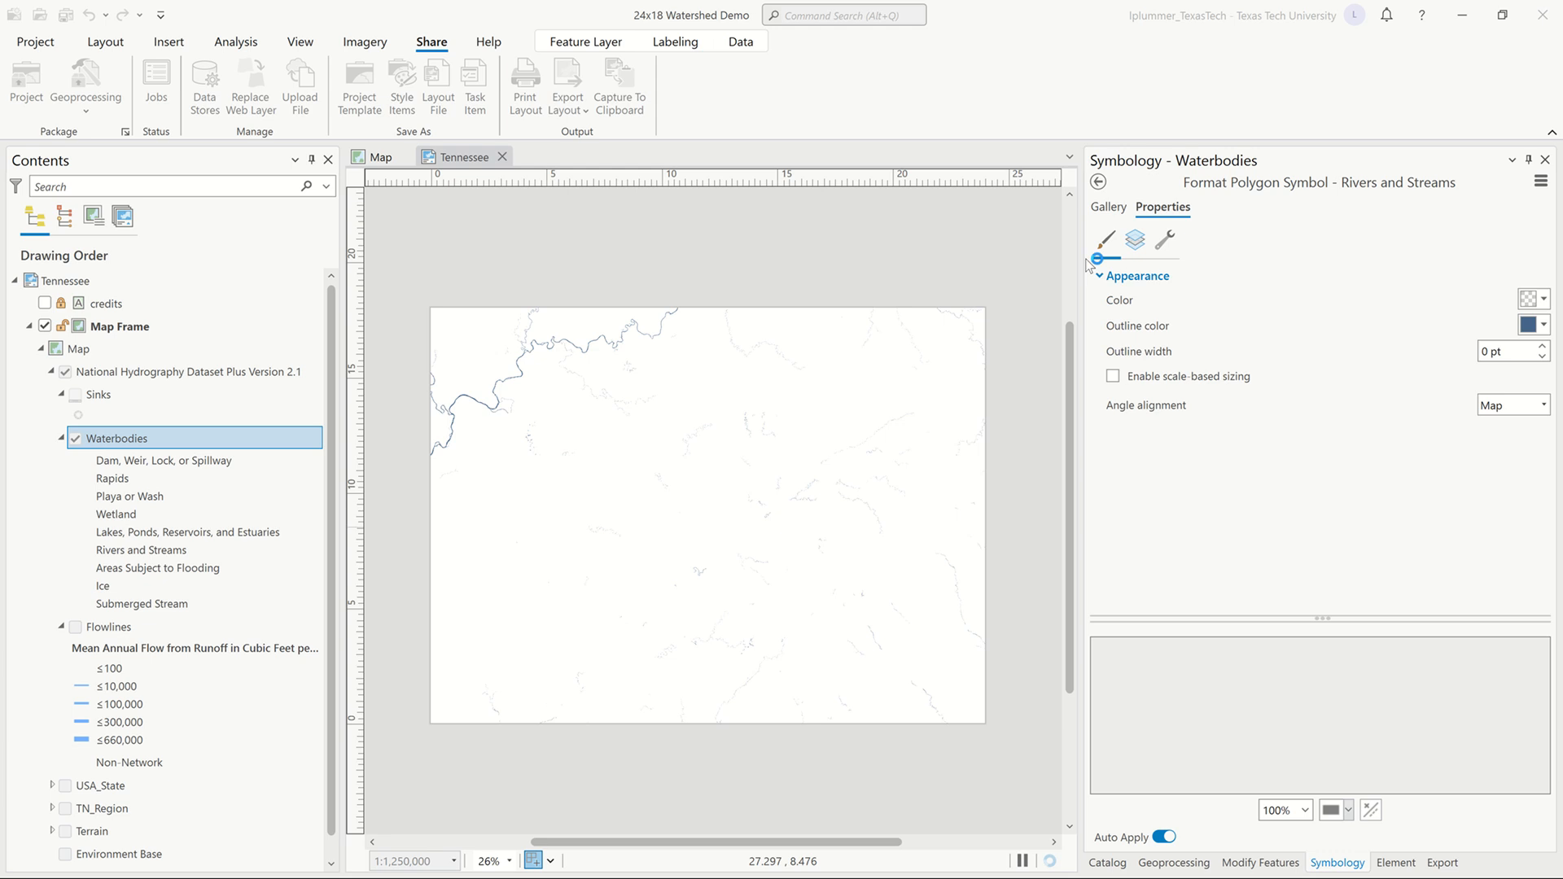
pyautogui.click(1098, 182)
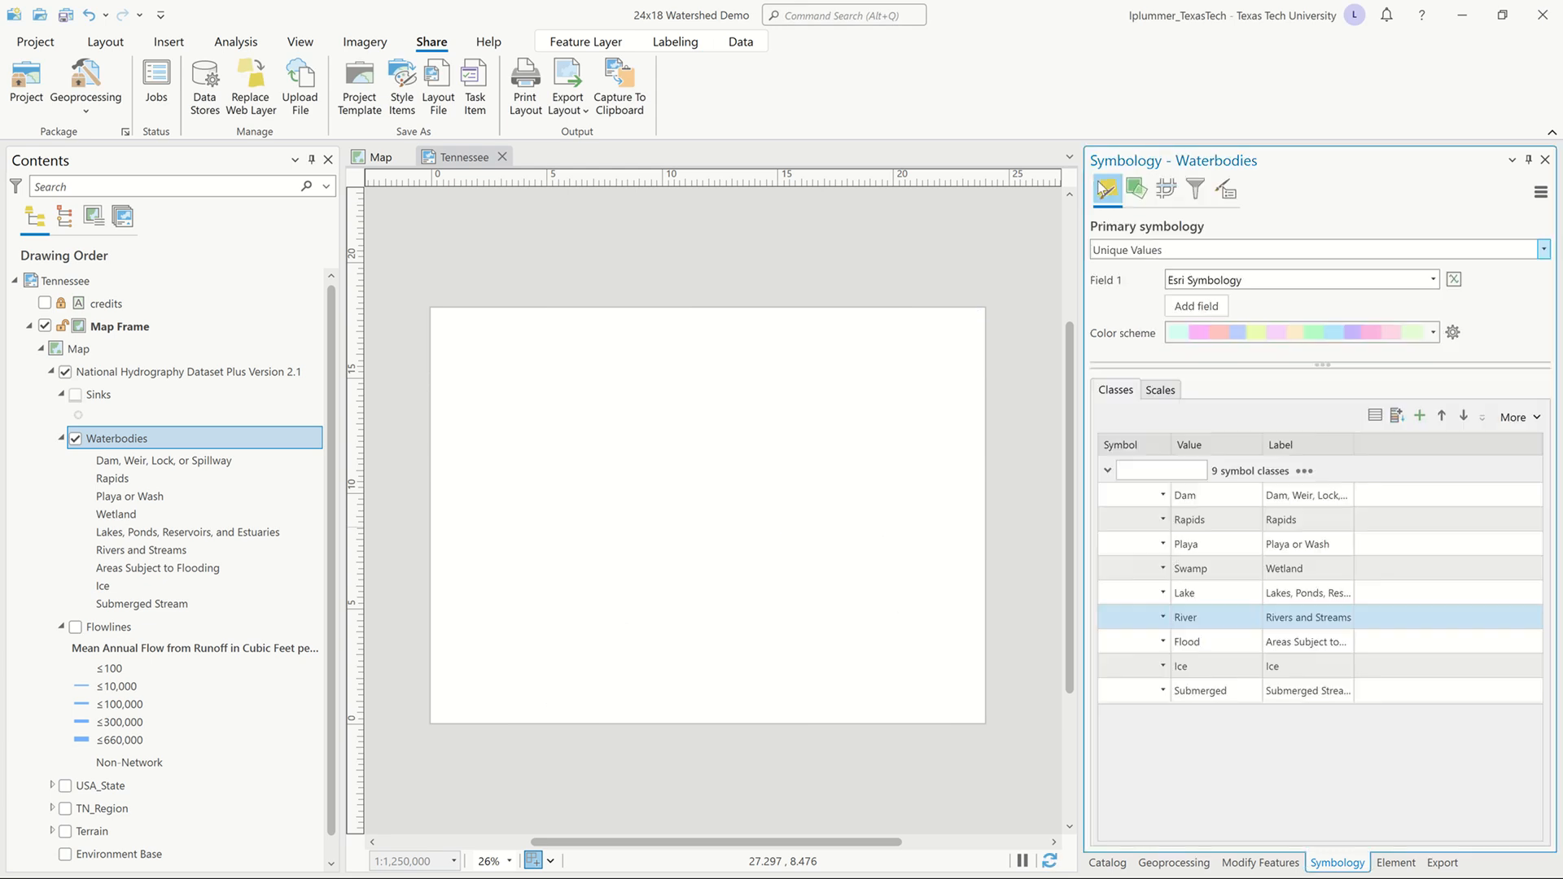
# - Set the fill color of the Lakes, Ponds, Reservoirs, and Estuaries waterbody class to dark blue
pyautogui.keyDown('ctrl'); pyautogui.click(1296, 593); pyautogui.keyUp('ctrl')
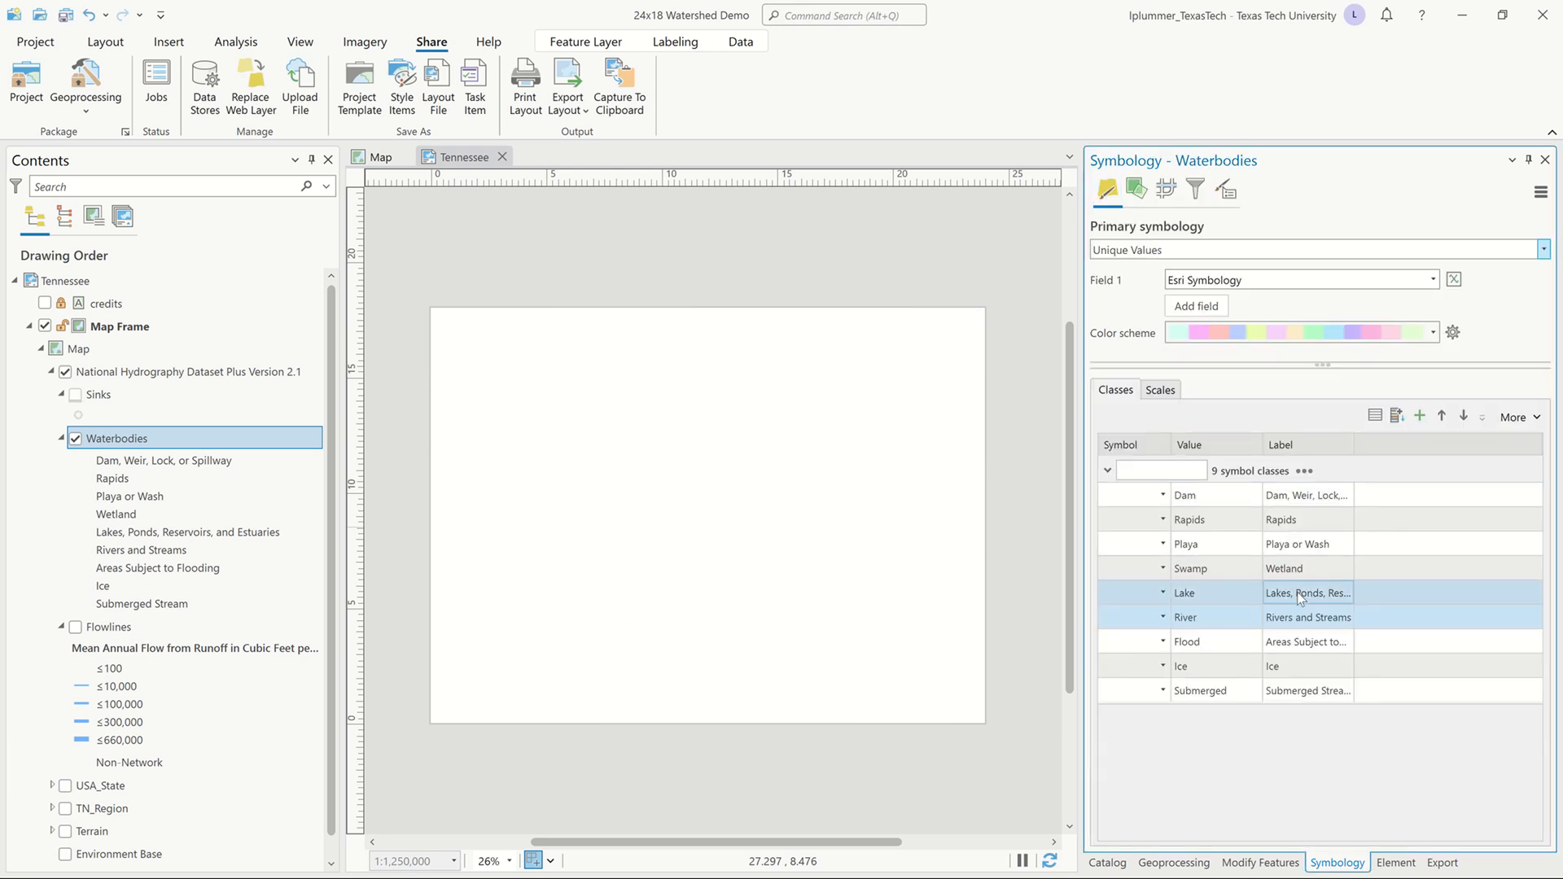
pyautogui.click(1164, 594)
pyautogui.click(1165, 599)
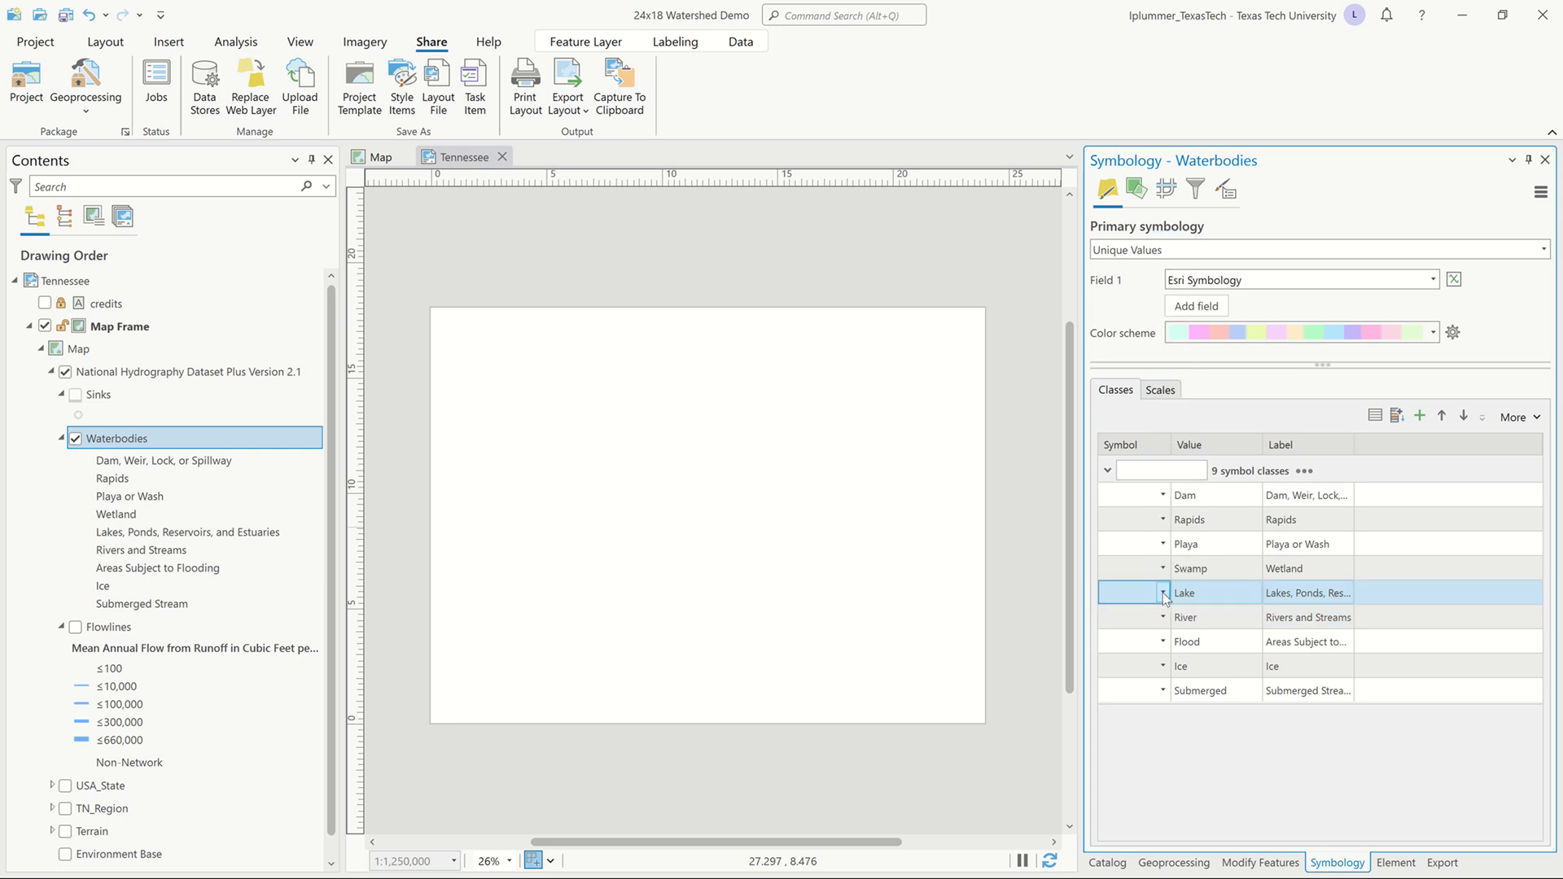
pyautogui.click(1128, 592)
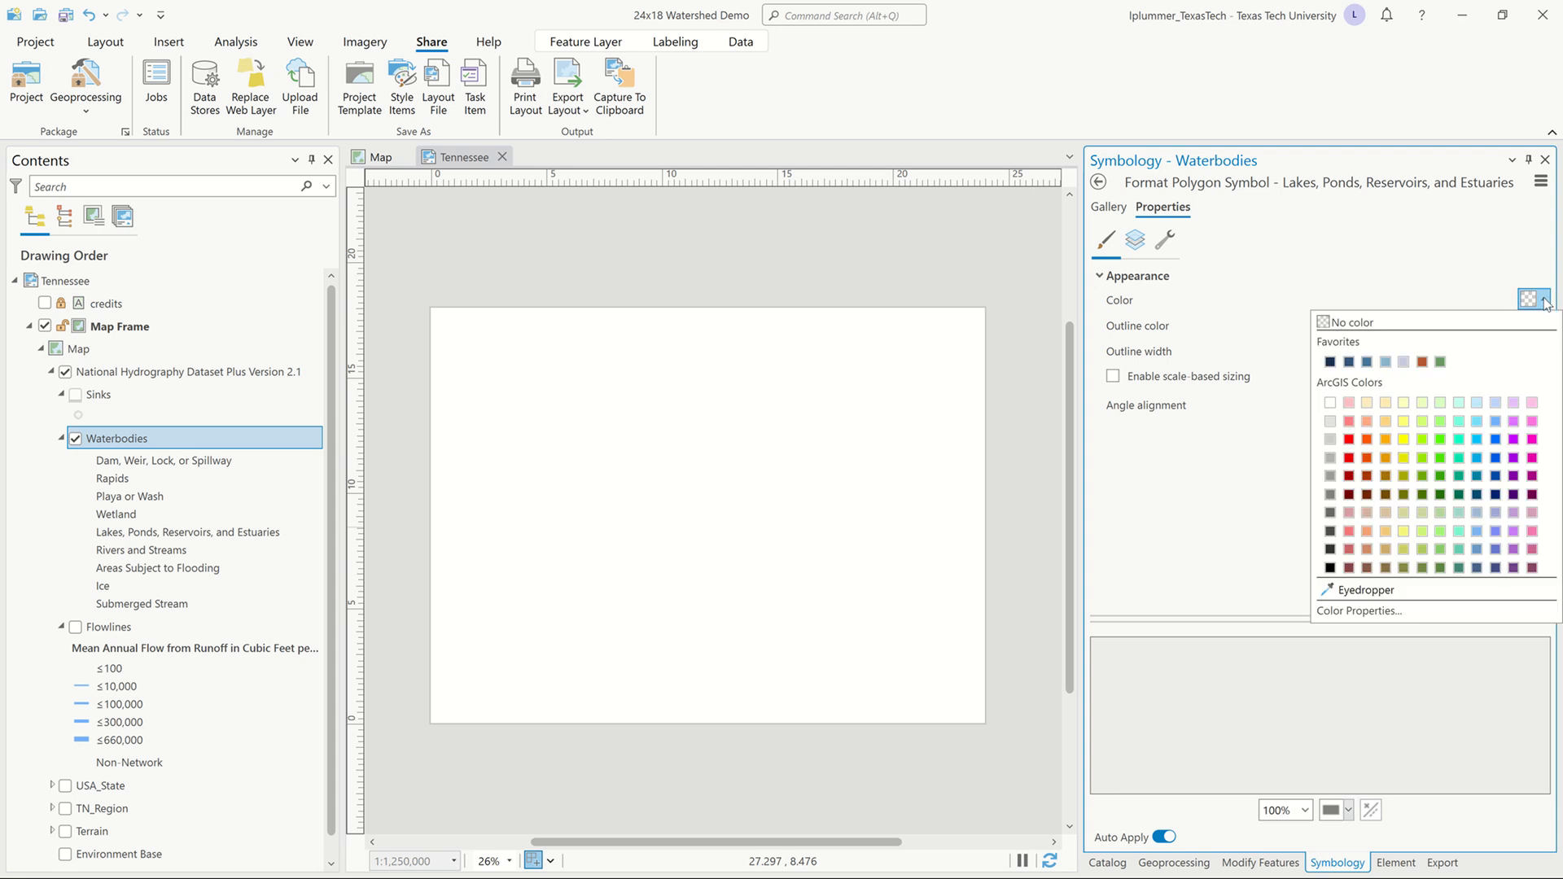
pyautogui.click(1477, 567)
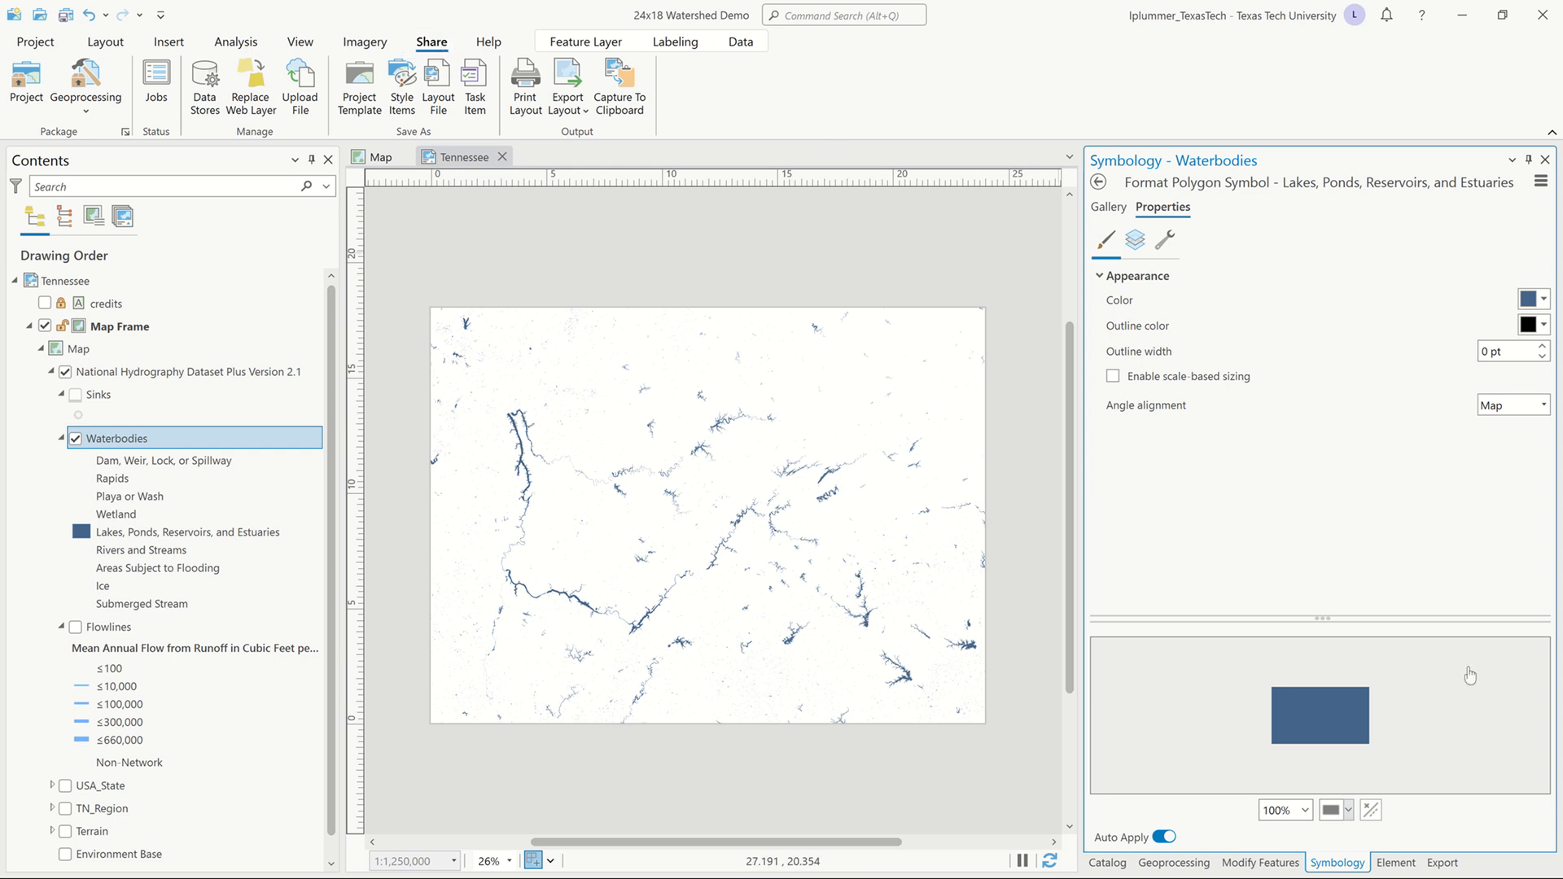
pyautogui.click(1441, 863)
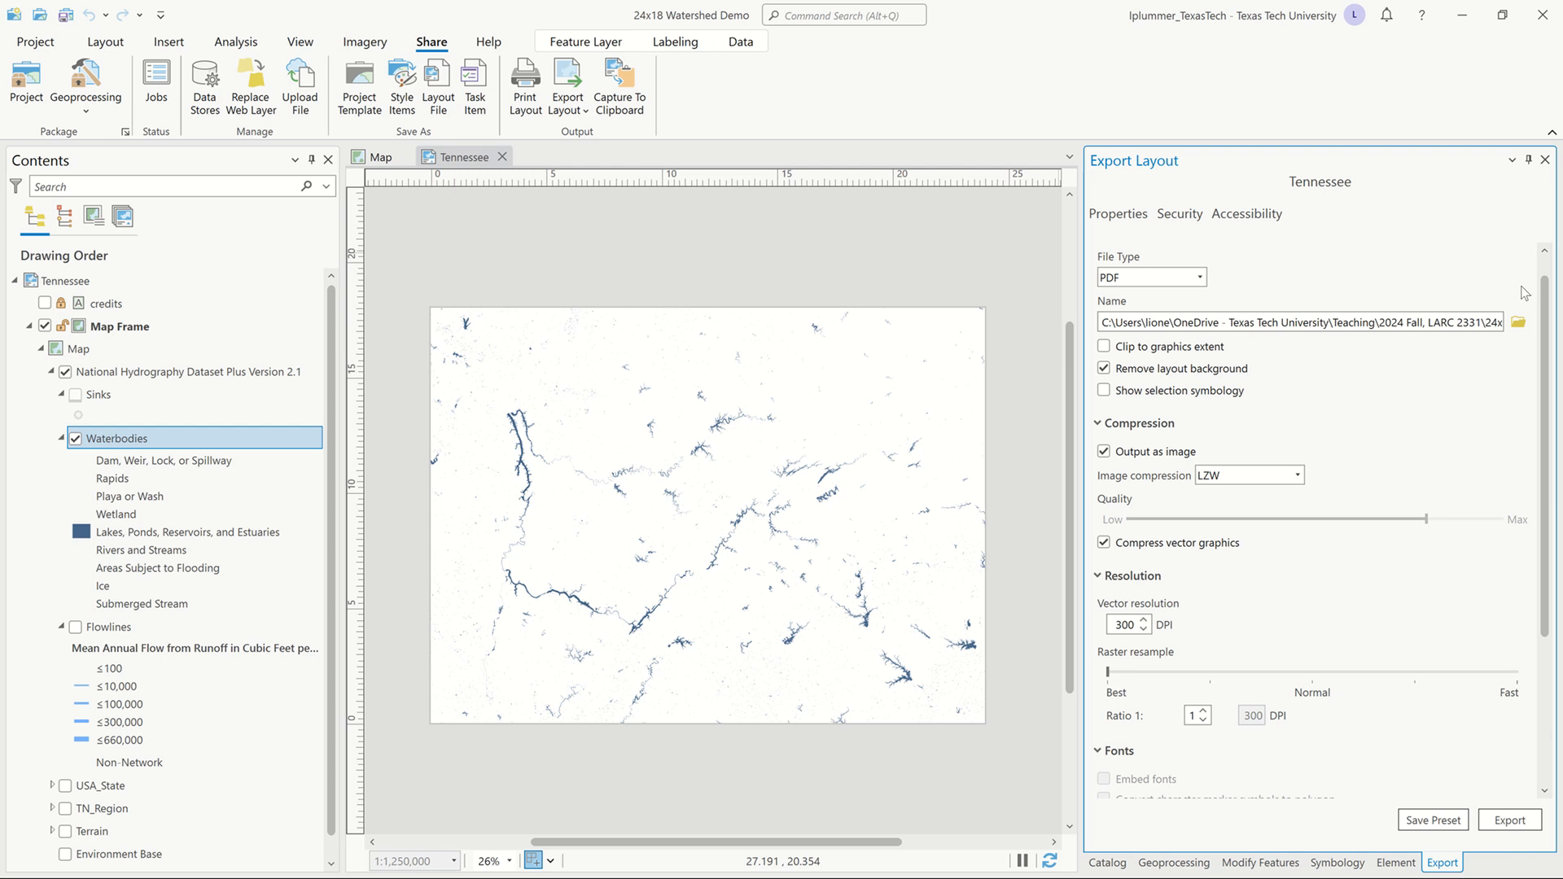
pyautogui.click(1519, 323)
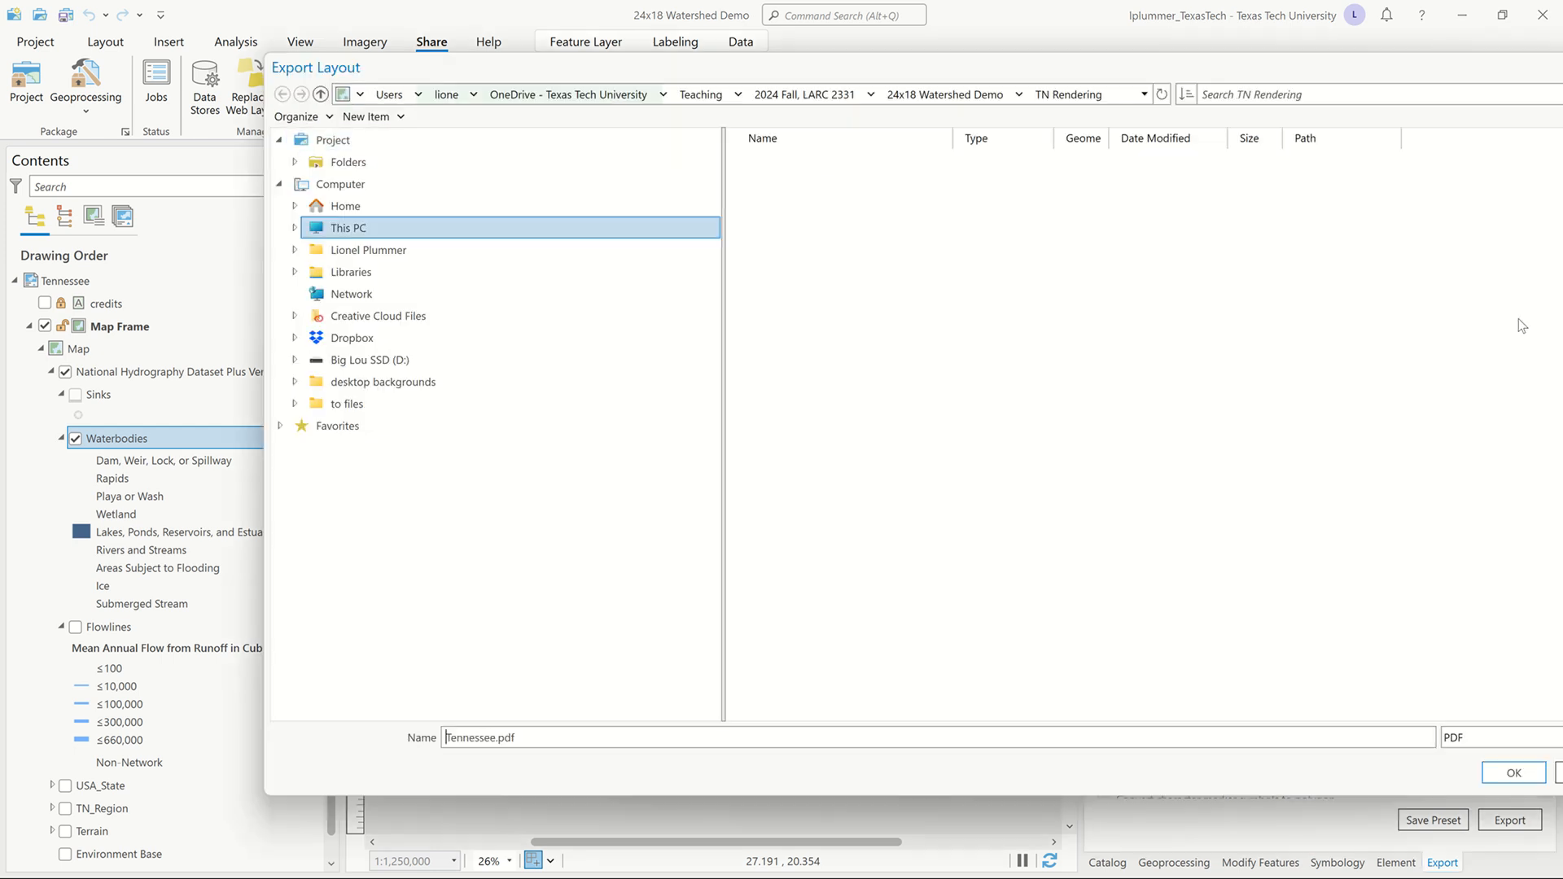
pyautogui.press('BackSpace')
pyautogui.write('lak')
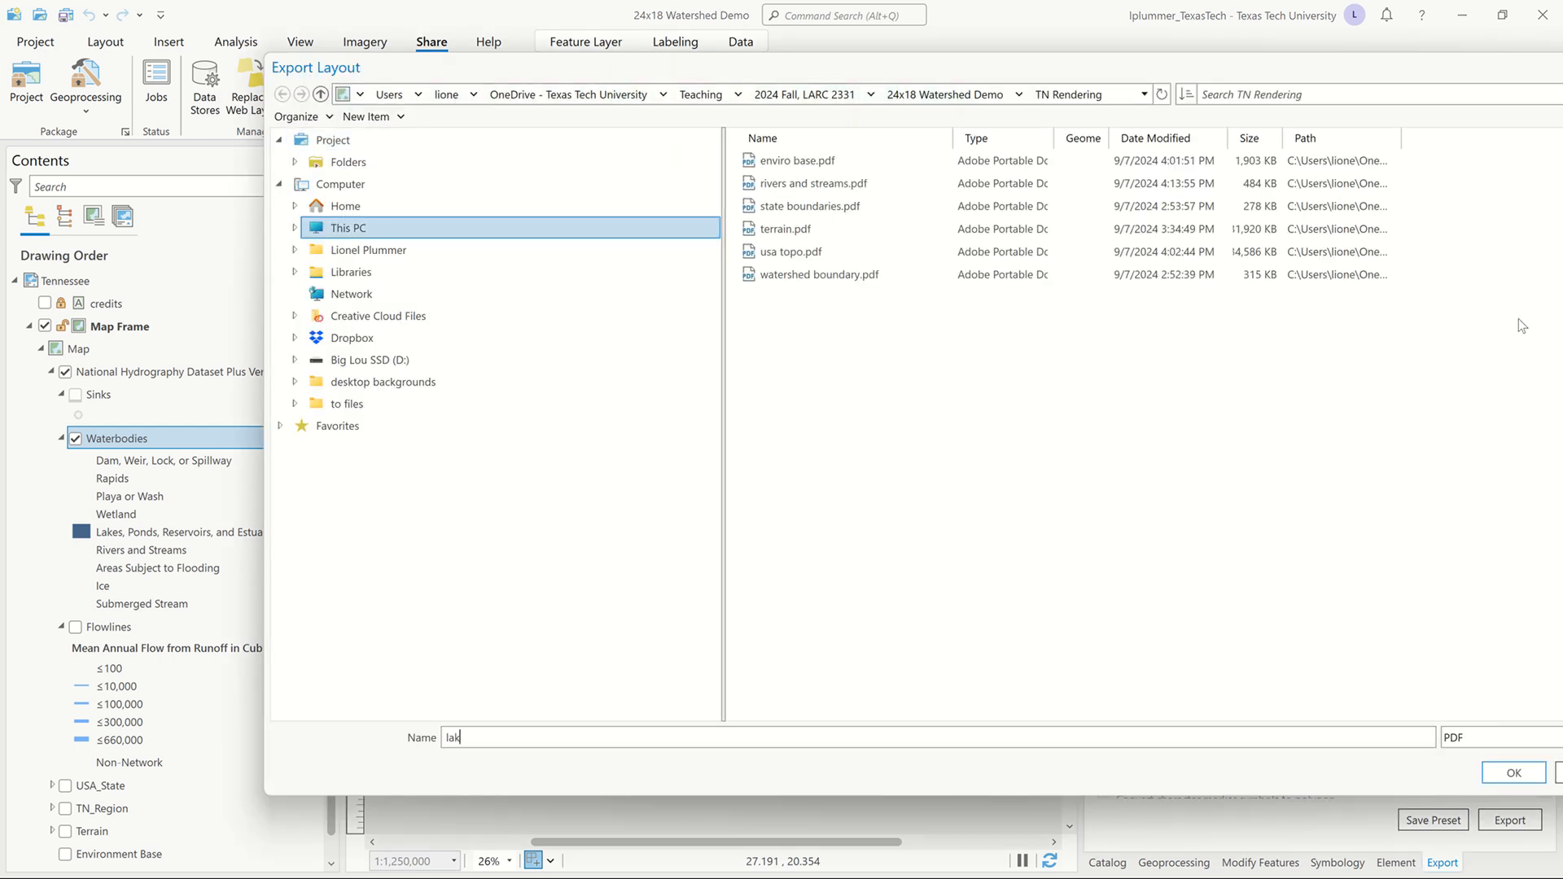
pyautogui.write('es rivers and streams')
pyautogui.press('BackSpace')
pyautogui.press('BackSpace')
pyautogui.press('BackSpace')
pyautogui.press('BackSpace')
pyautogui.press('BackSpace')
pyautogui.press('BackSpace')
pyautogui.press('BackSpace')
pyautogui.press('BackSpace')
pyautogui.press('BackSpace')
pyautogui.press('BackSpace')
pyautogui.press('BackSpace')
pyautogui.press('BackSpace')
pyautogui.press('BackSpace')
pyautogui.press('BackSpace')
pyautogui.press('BackSpace')
pyautogui.press('BackSpace')
pyautogui.press('BackSpace')
pyautogui.press('BackSpace')
pyautogui.press('BackSpace')
pyautogui.press('Escape')
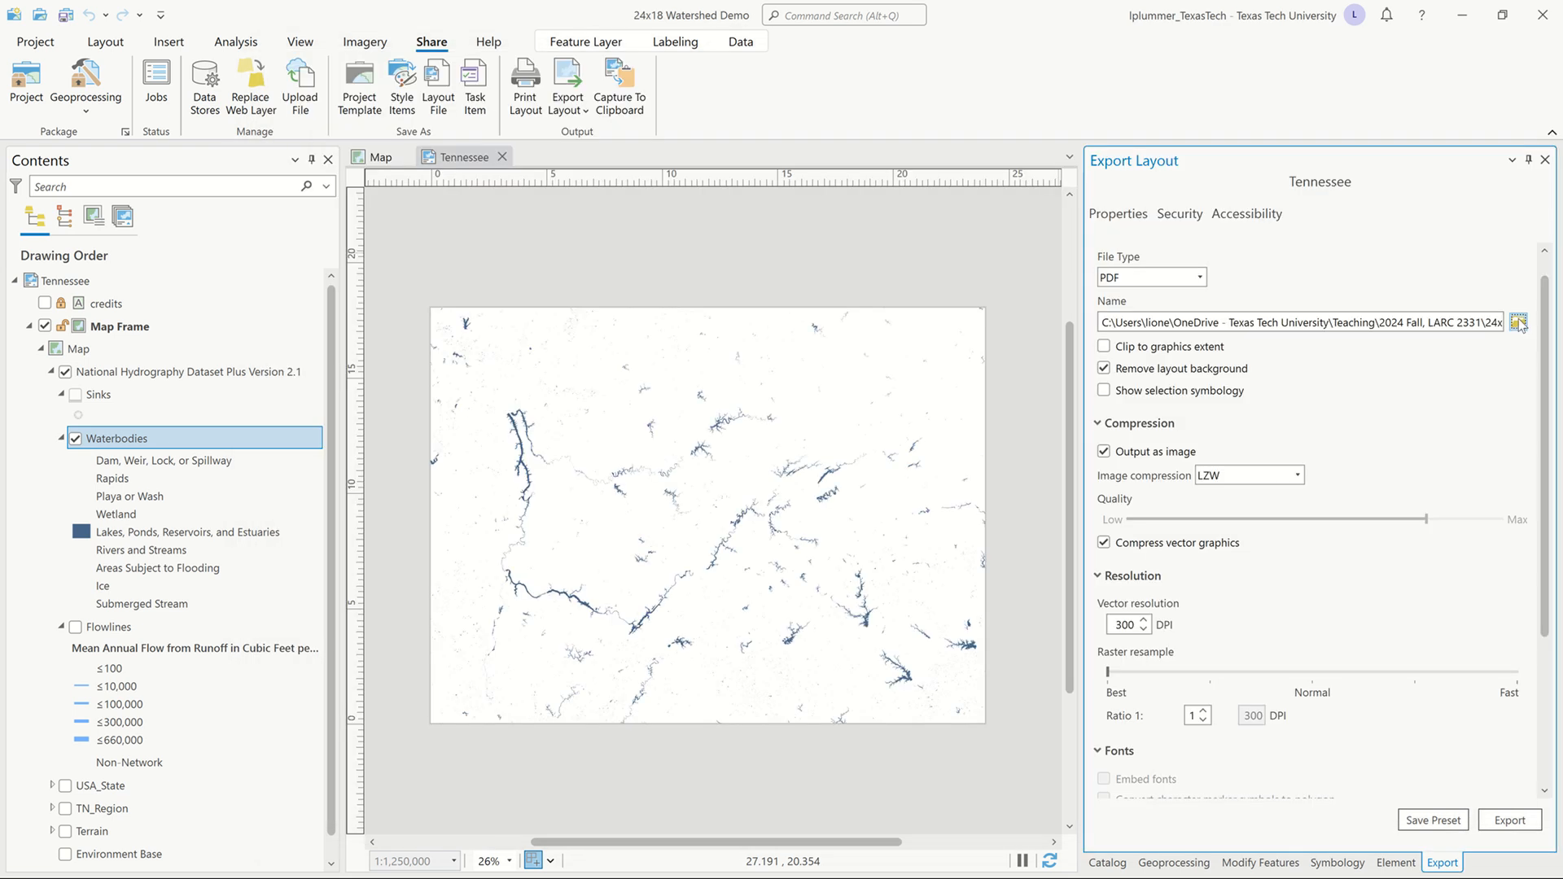